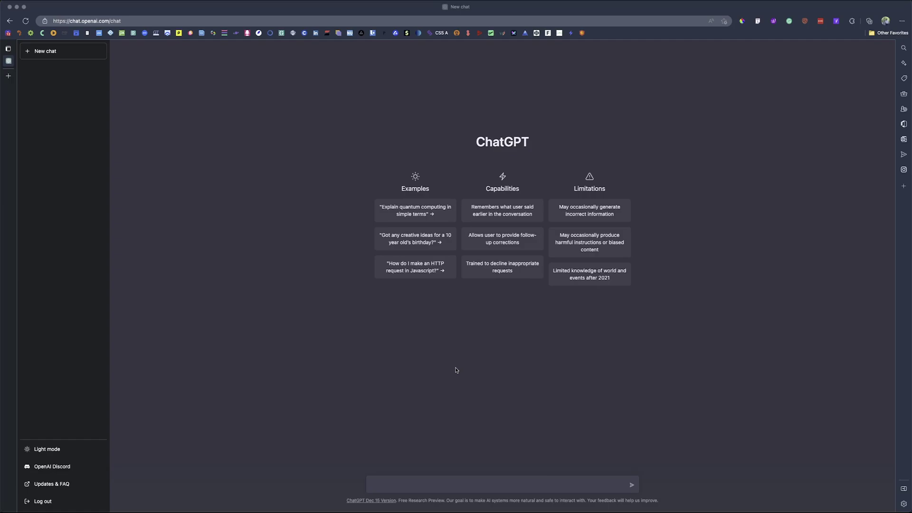
- Type the prompt 'write a brief for a fake pizza brand' in the ChatGPT message box
left_click(436, 486)
left_click(455, 487)
type("write a b")
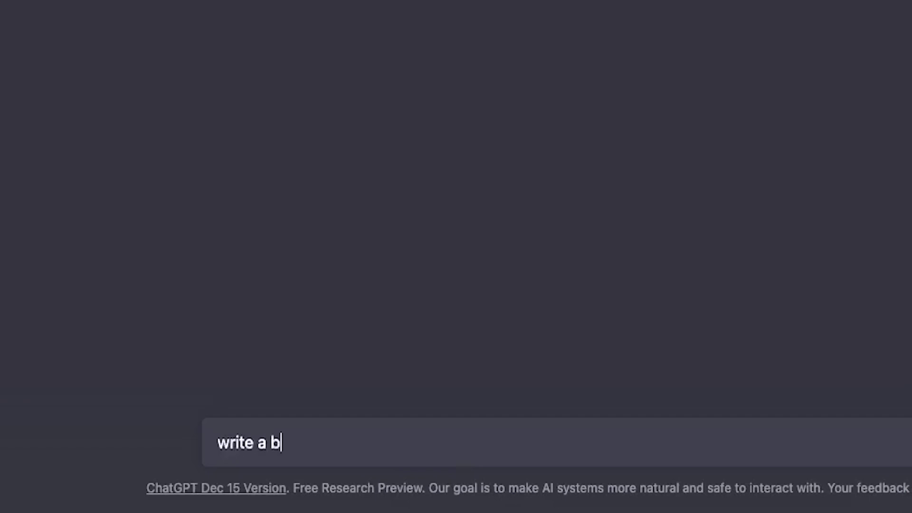
type("rief for a f")
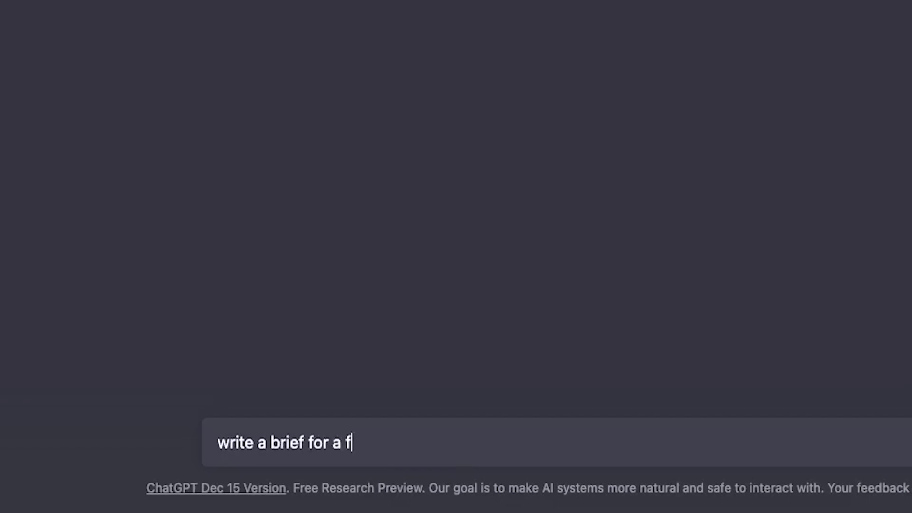
type("ake pi")
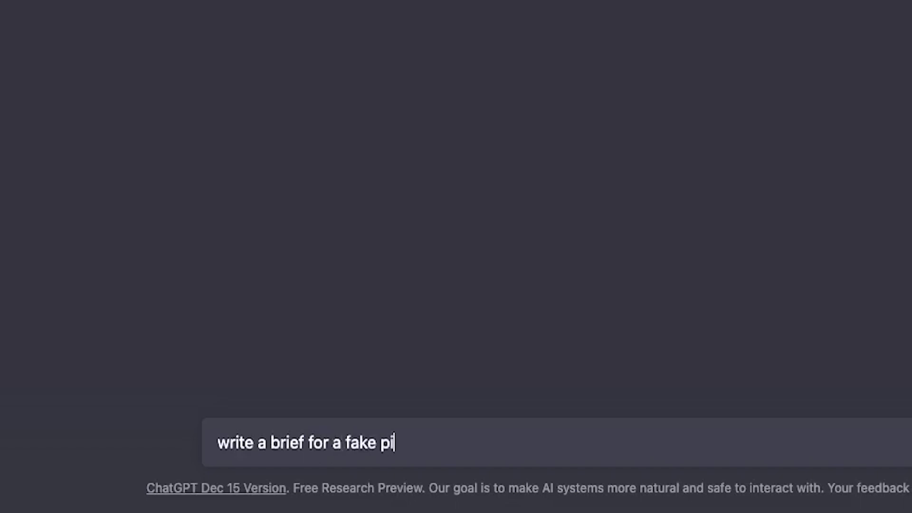
type("zza brand")
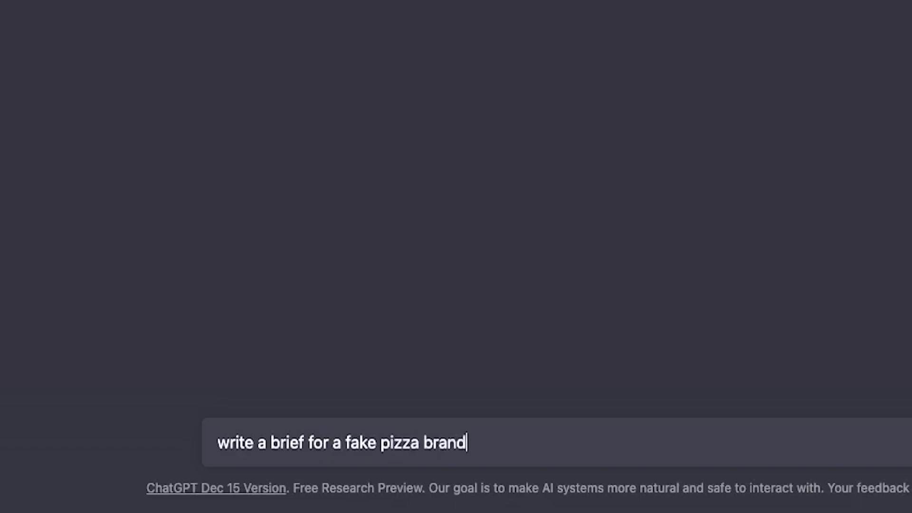
- Insert 'website' before 'brief', fixing the typo, and send the request
left_click(424, 443)
key("alt+Left")
key("alt+Left")
key("alt+Left")
key("alt+Left")
key("alt+Left")
type("qwbsite")
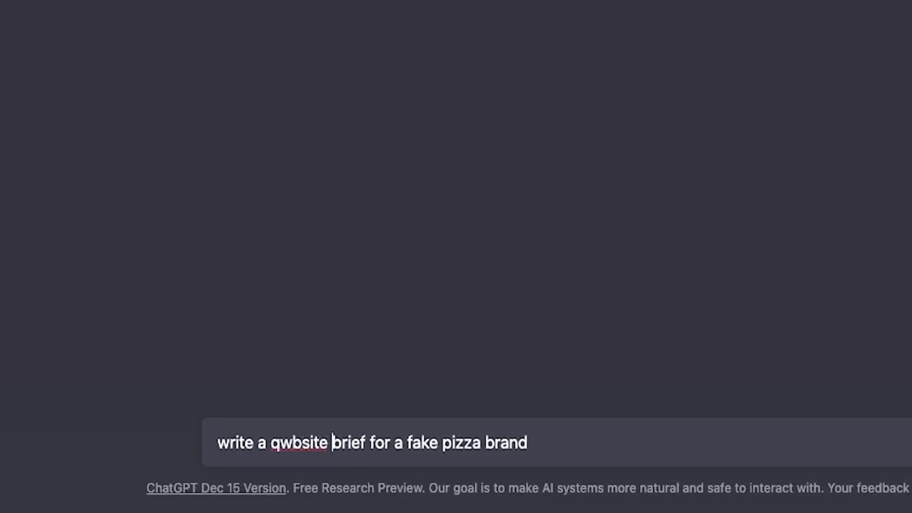
left_click(281, 442)
key("BackSpace")
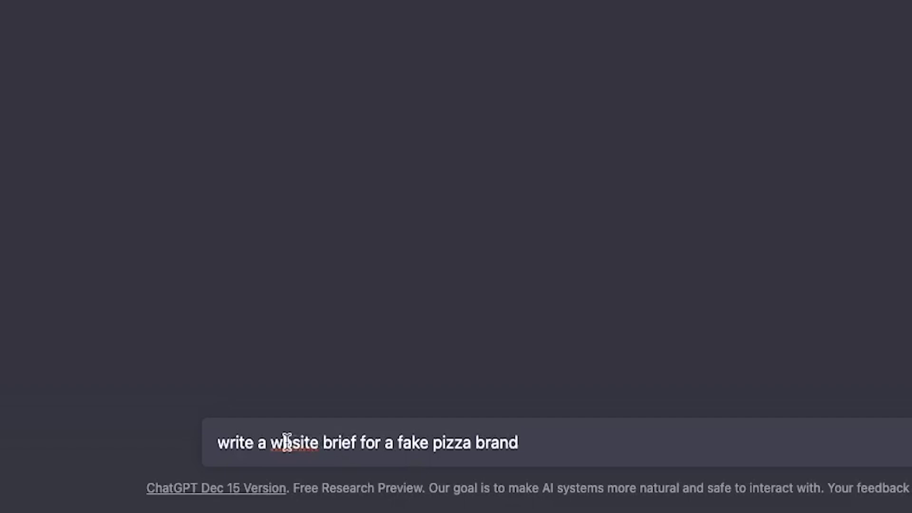
mouse_move(358, 456)
type("e")
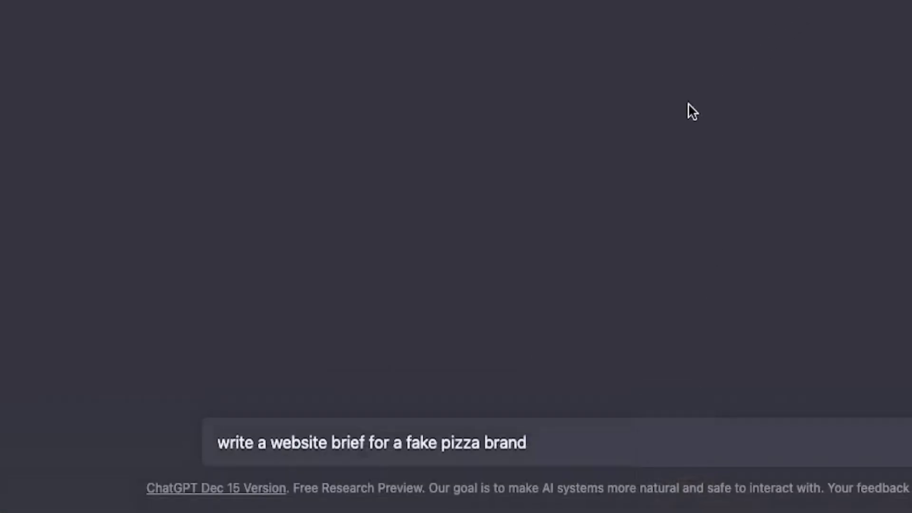
key("Return")
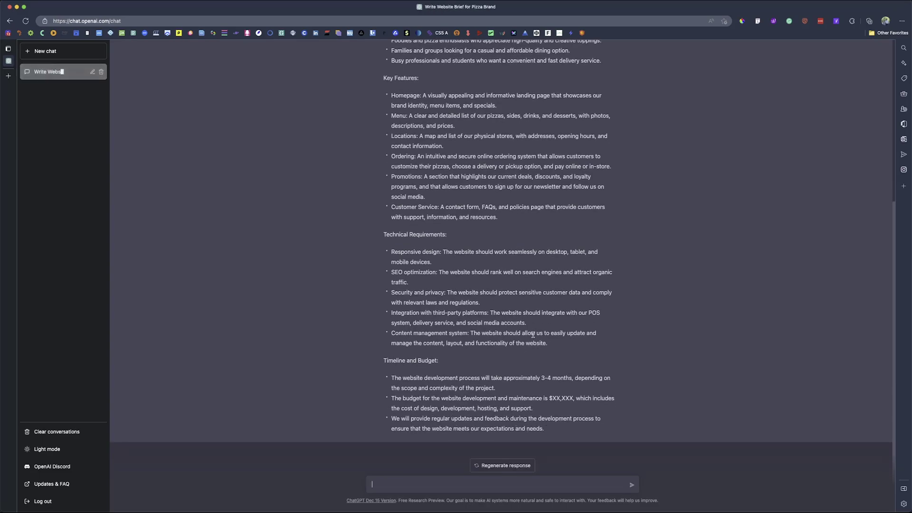
- Scroll back up to the top of ChatGPT's Flamezza website brief
scroll(533, 335, "up", 5)
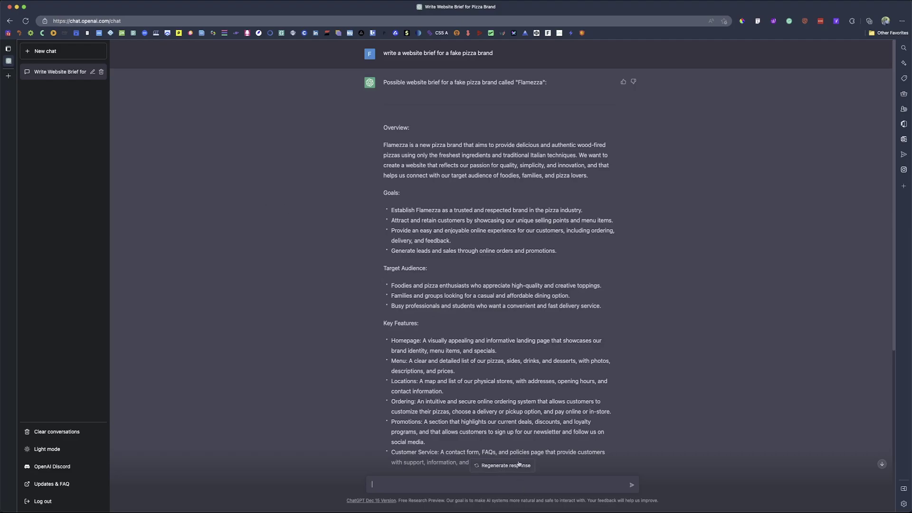
- Switch to Discord and close the pizza logo preview to reveal the newbies-124 channel
mouse_move(629, 512)
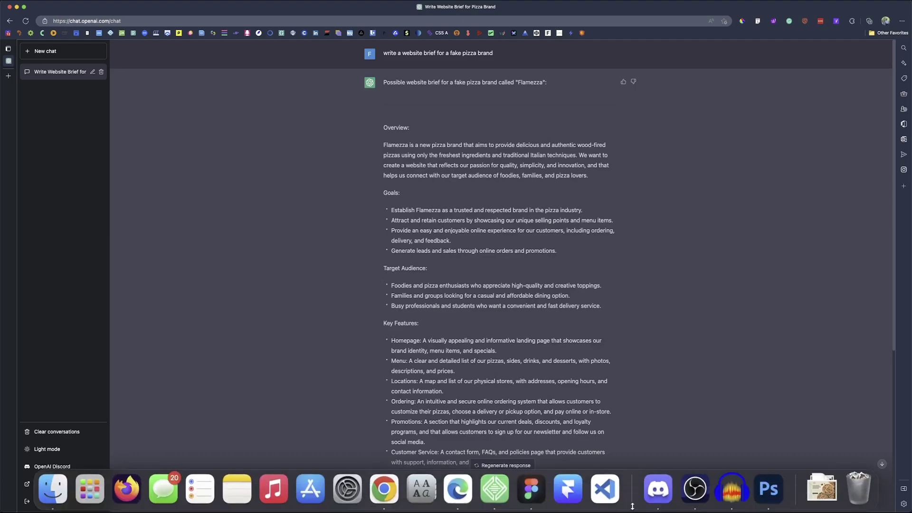
left_click(656, 490)
left_click(623, 171)
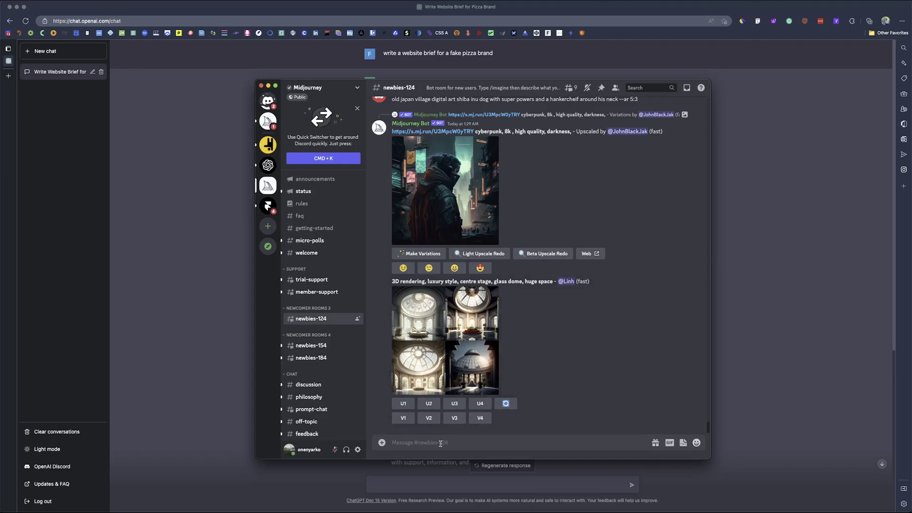
left_click(8, 75)
- Load the Midjourney web app at midjourney.com/app in the new tab
type("mid")
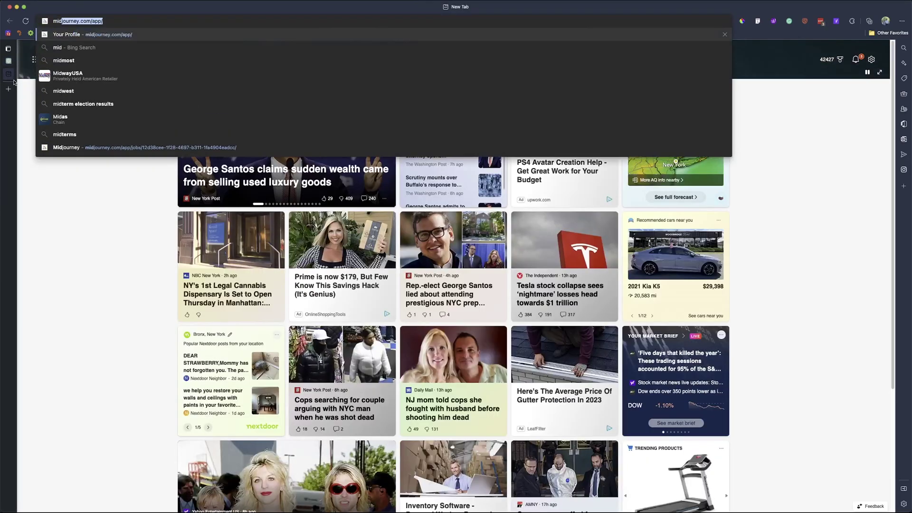
key("Return")
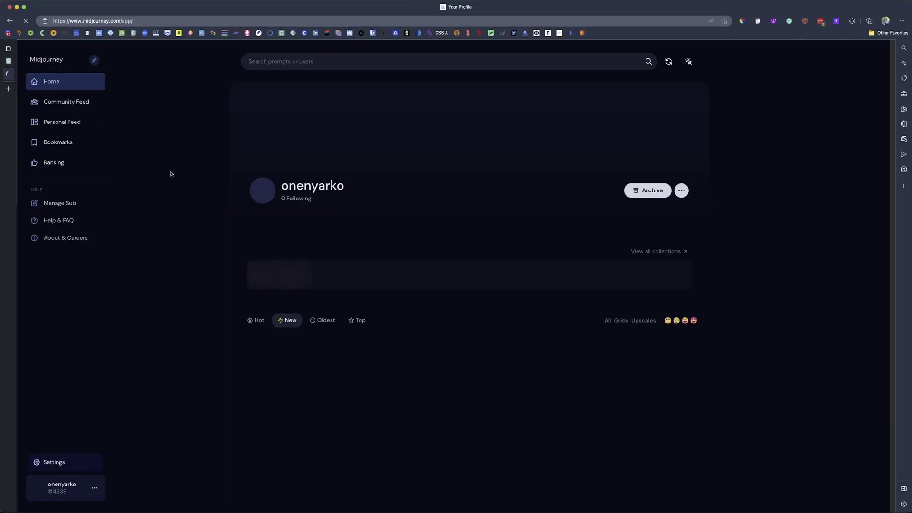
scroll(344, 322, "down", 10)
scroll(346, 331, "up", 2)
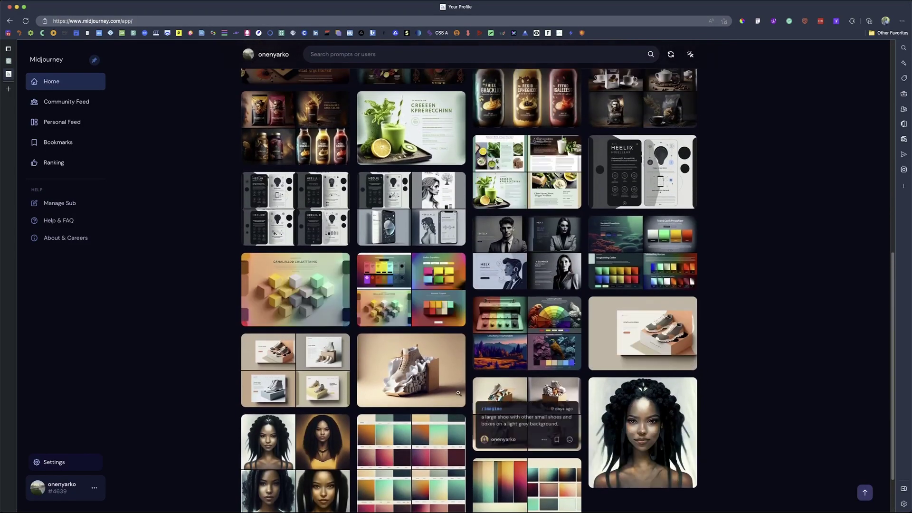
- Copy the shoe landing page image's full command and return to ChatGPT
mouse_move(431, 396)
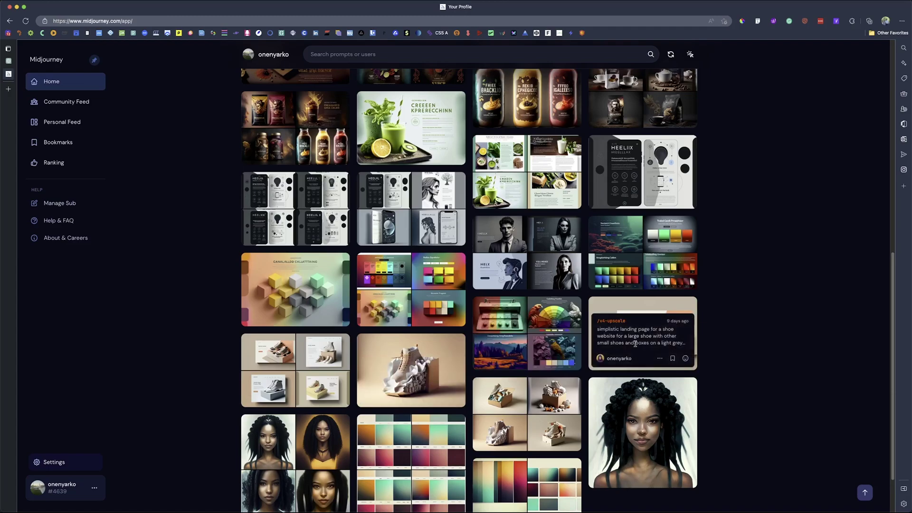
mouse_move(662, 360)
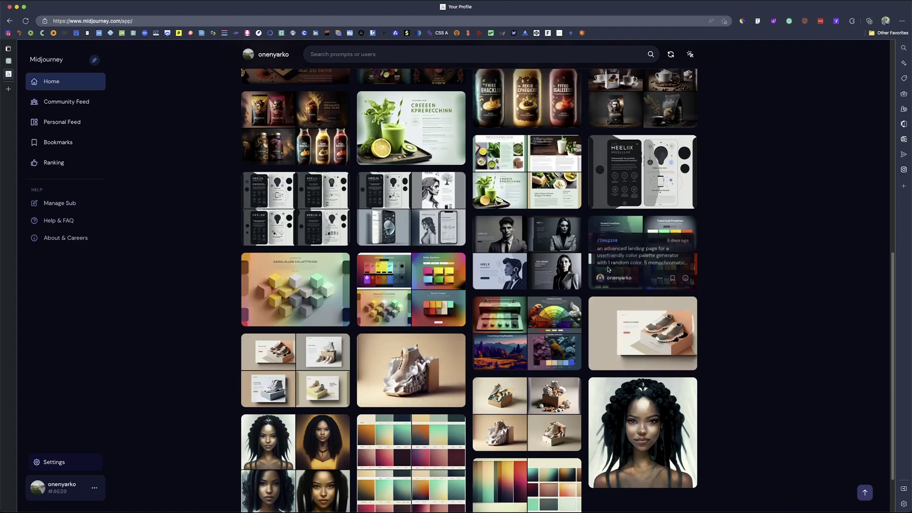
left_click(660, 359)
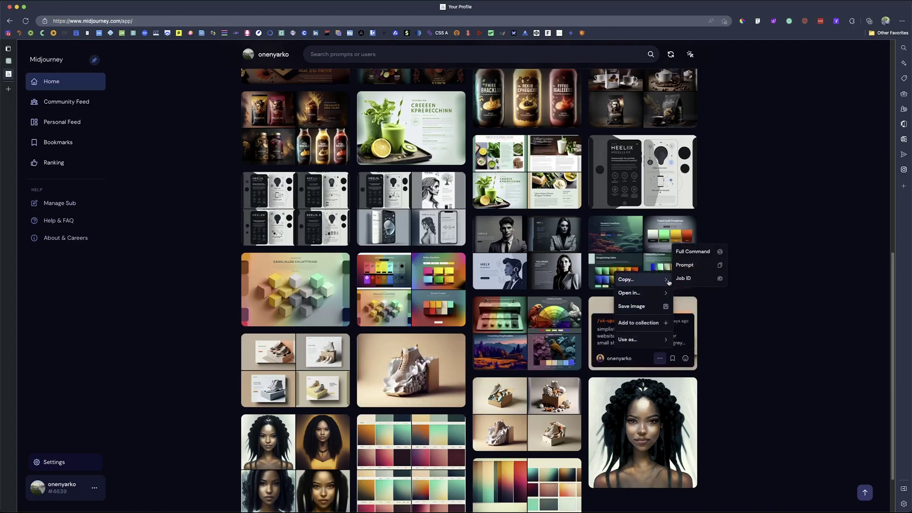
left_click(694, 249)
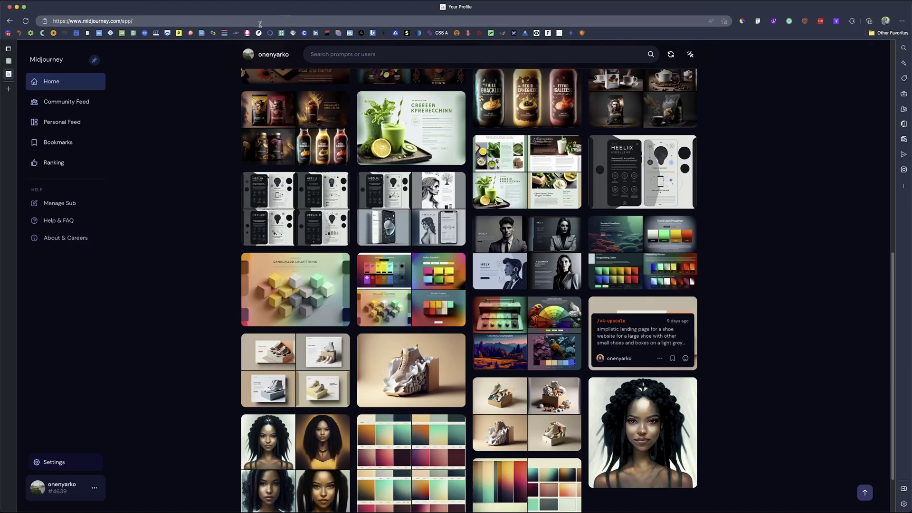
left_click(8, 61)
- Paste the shoe prompt, prefixed with 'rewrite this statement in pizza terms.' on its own line
scroll(447, 476, "down", 5)
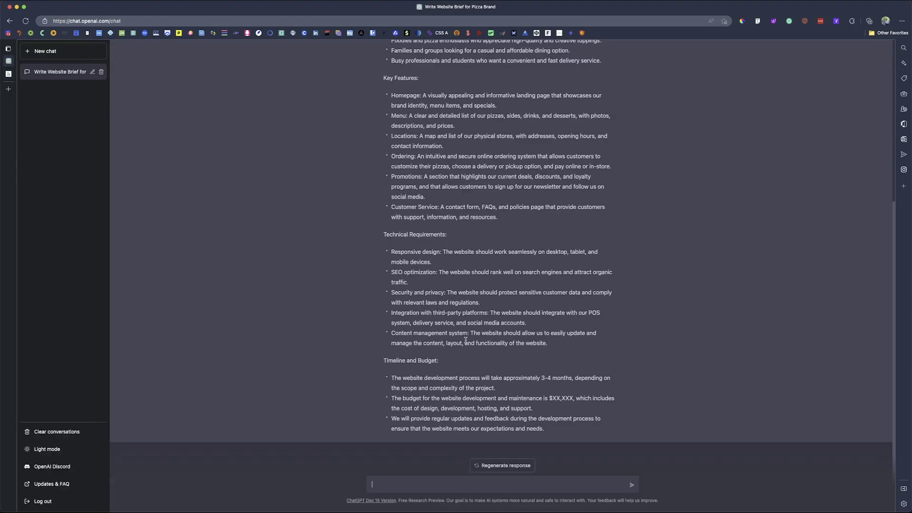
left_click(395, 484)
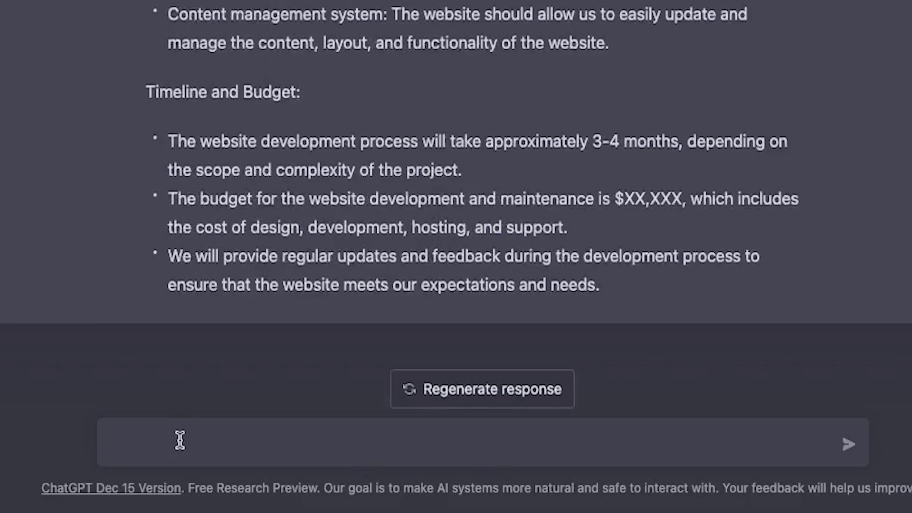
type("simplistic landing page for a shoe website for a large shoe with other small shoes and boxes on a light grey background, --ar 3:2 --v 4 --q 2")
key("super+Up")
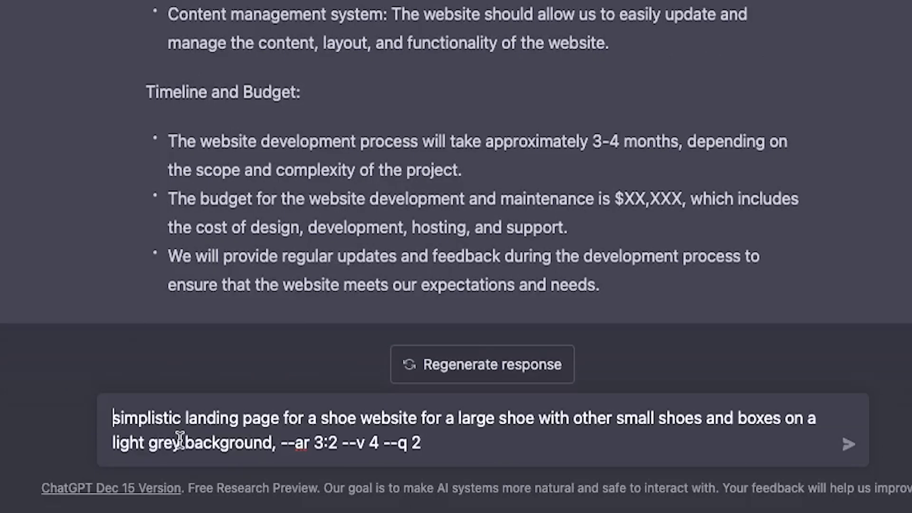
type("rewrite th")
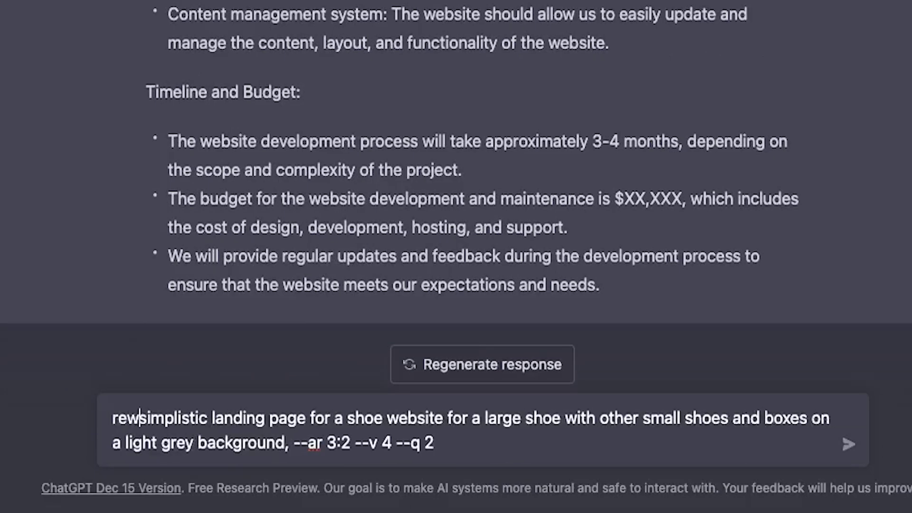
type("is t")
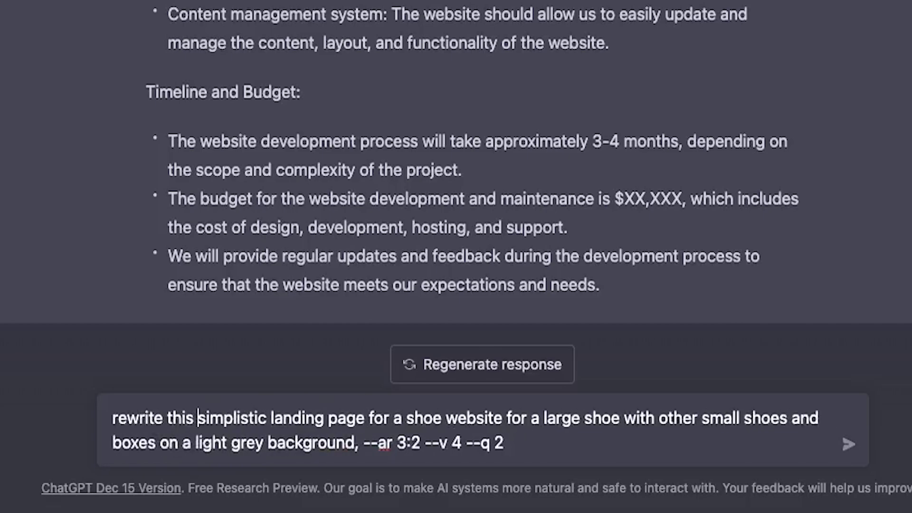
key("BackSpace")
type("state")
type("ment in p")
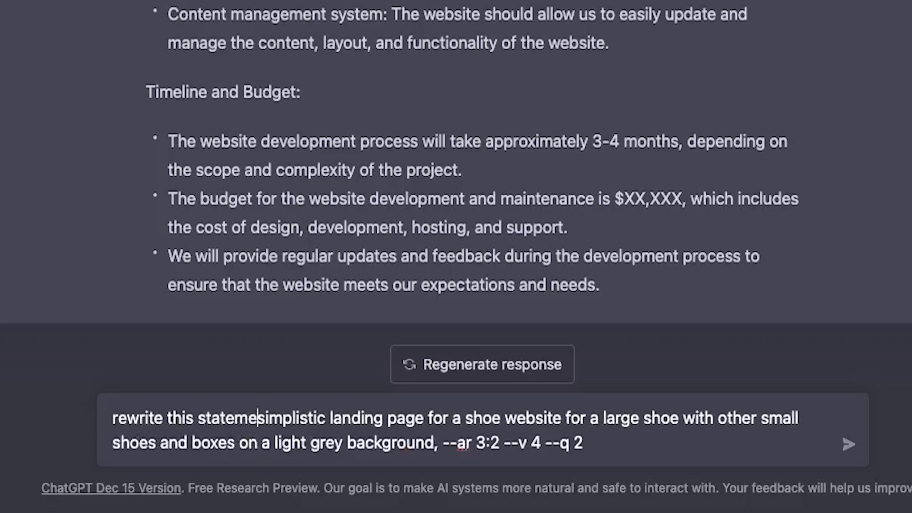
type("izza ter")
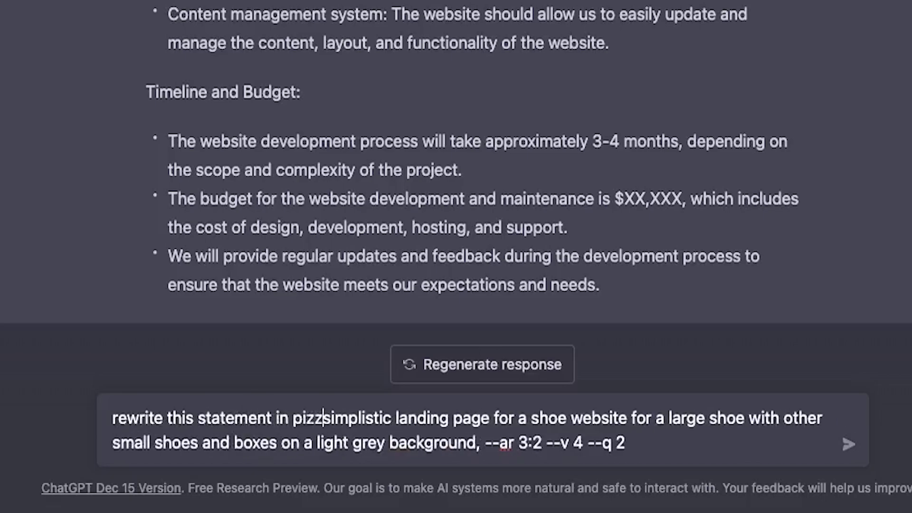
type("ms.")
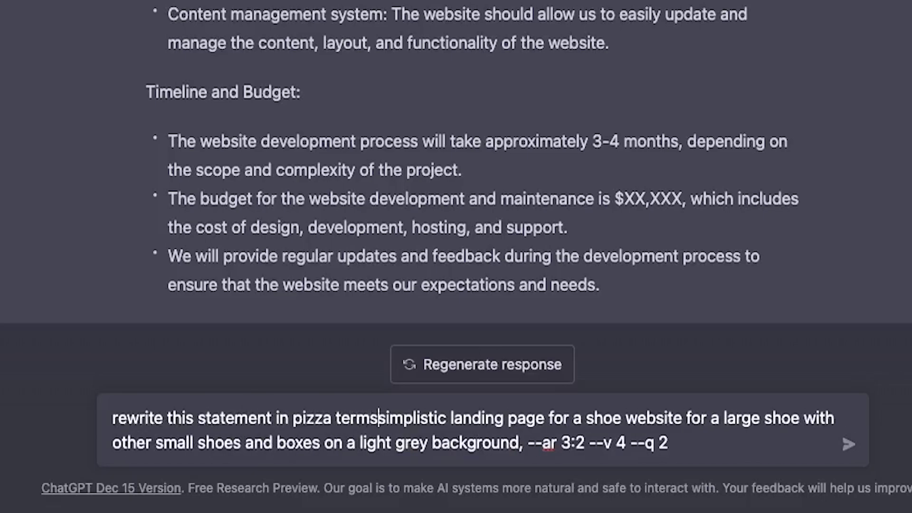
key("shift+Return")
key("shift+Return")
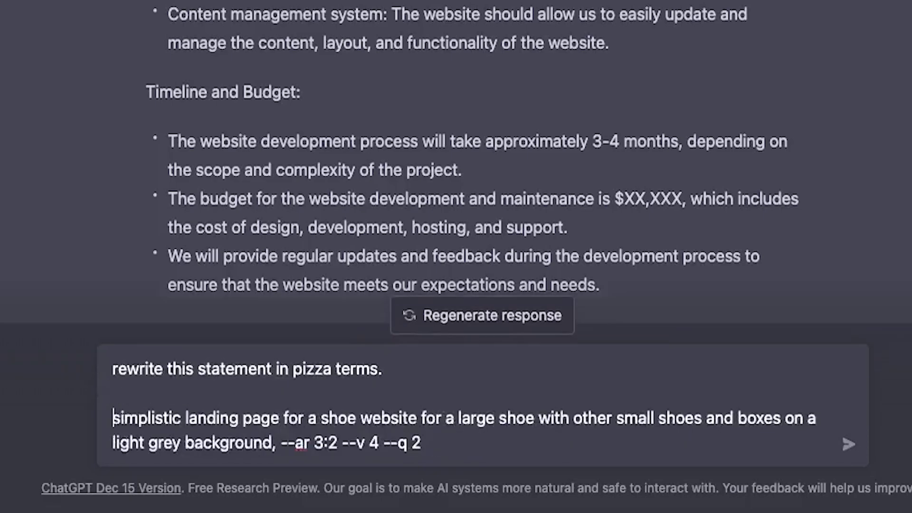
- Remove the --ar 3:2 --v 4 --q 2 parameters, end with a period, and send
left_click_drag(279, 445, 421, 444)
key("super+c")
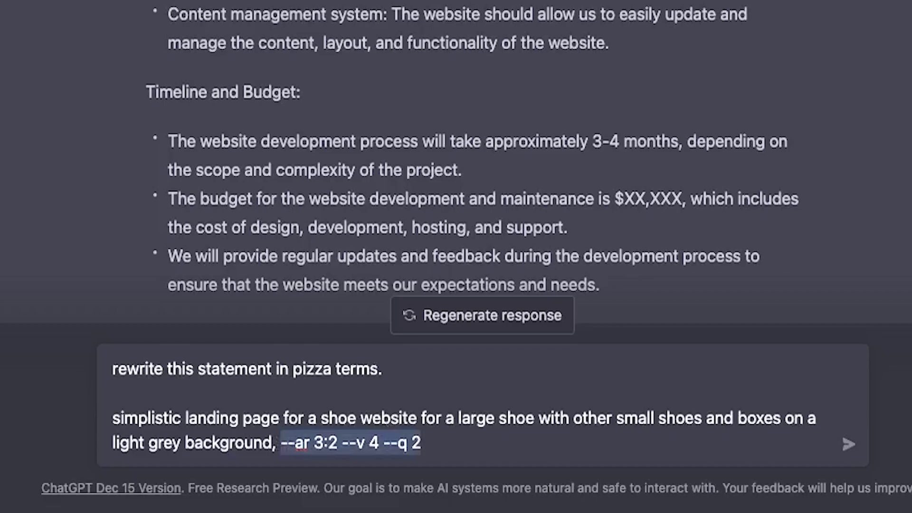
key("BackSpace")
key("BackSpace")
key("BackSpace")
type(".")
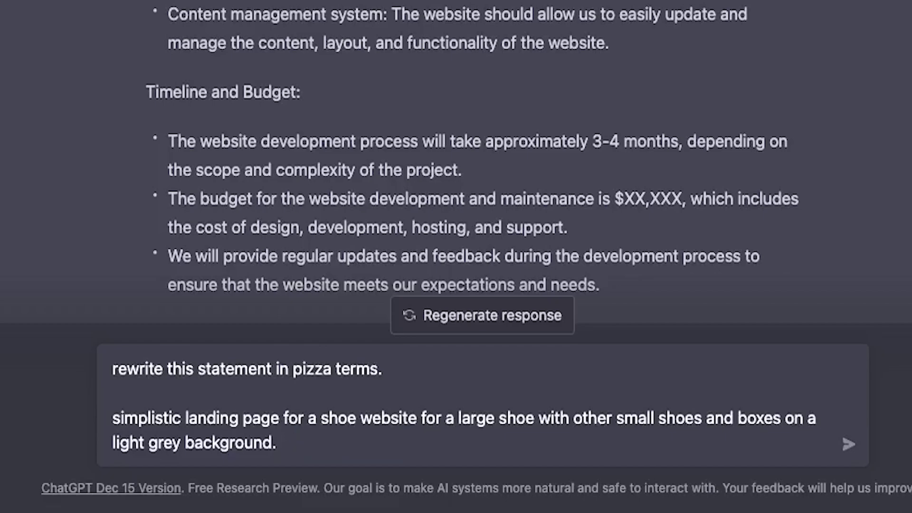
key("Return")
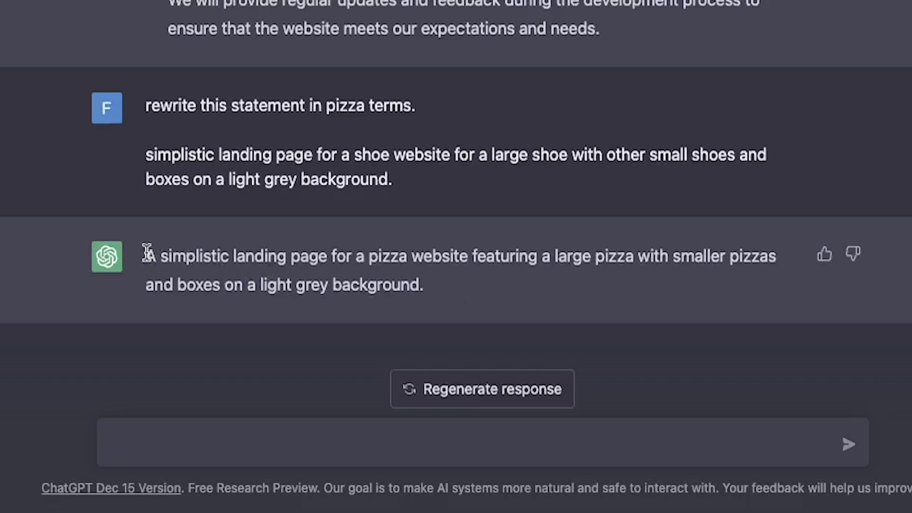
- Combine ChatGPT's pizza reply with the --ar 3:2 --v 4 --q 2 parameters, separated by a comma
key("super+v")
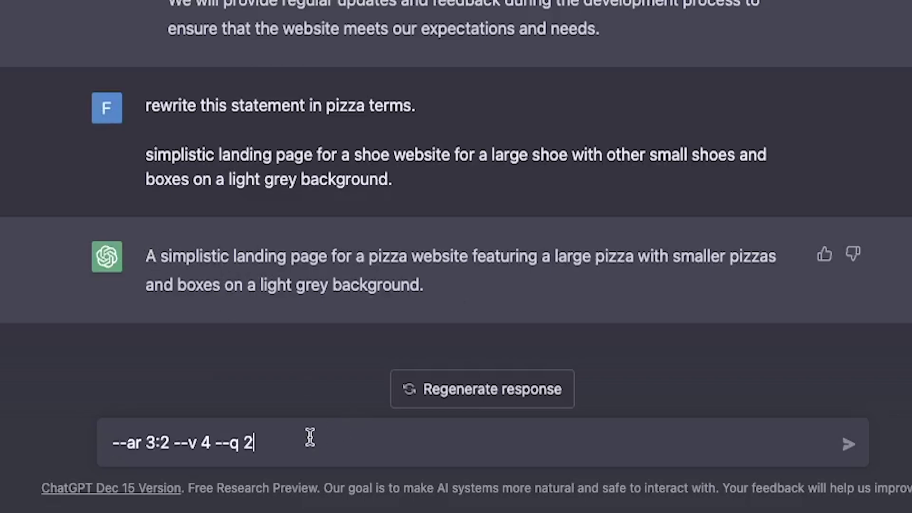
left_click_drag(147, 257, 469, 296)
key("super+c")
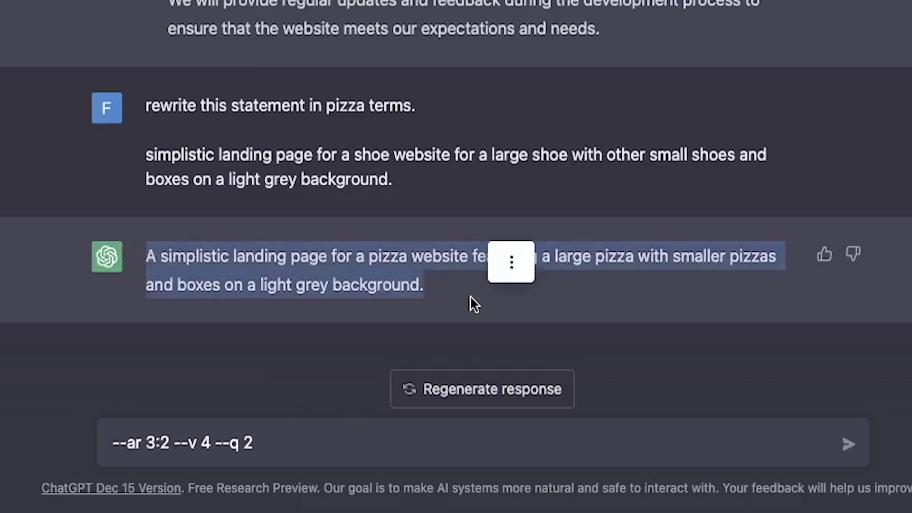
left_click(333, 446)
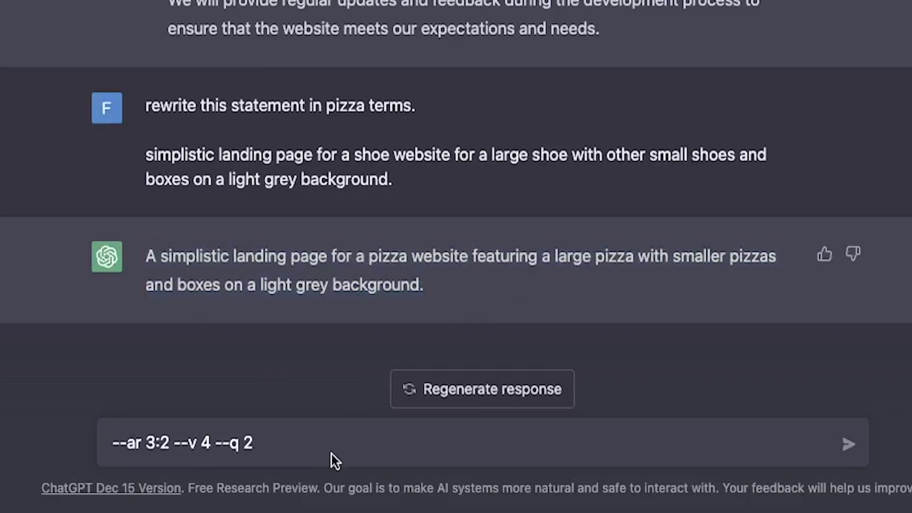
key("super+Left")
key("super+v")
key("BackSpace")
key("BackSpace")
key("BackSpace")
type(",")
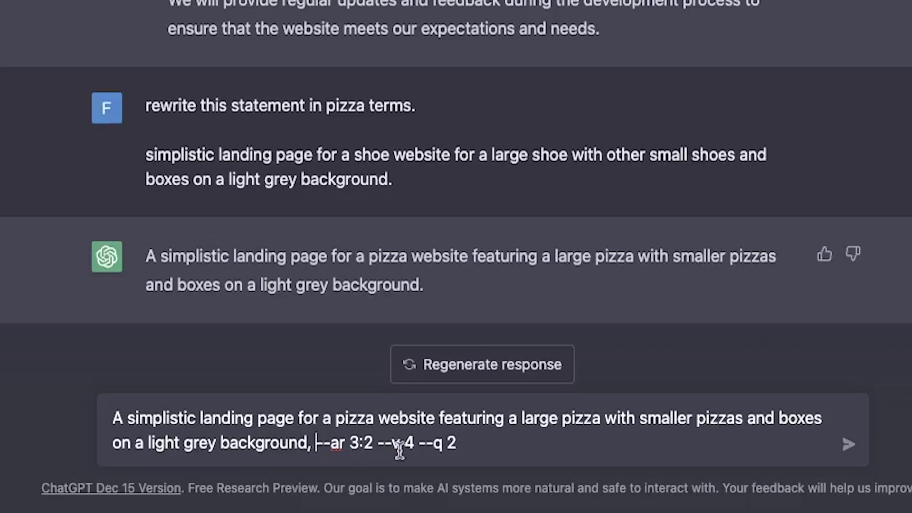
- Select the whole combined prompt and switch to Discord
left_click(484, 444)
key("shift+Left")
key("ctrl+a")
key("super+c")
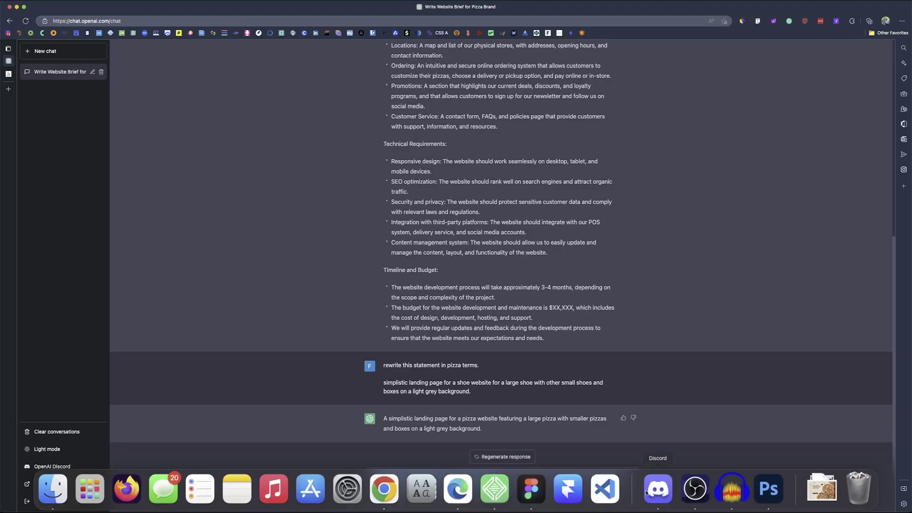
left_click(657, 488)
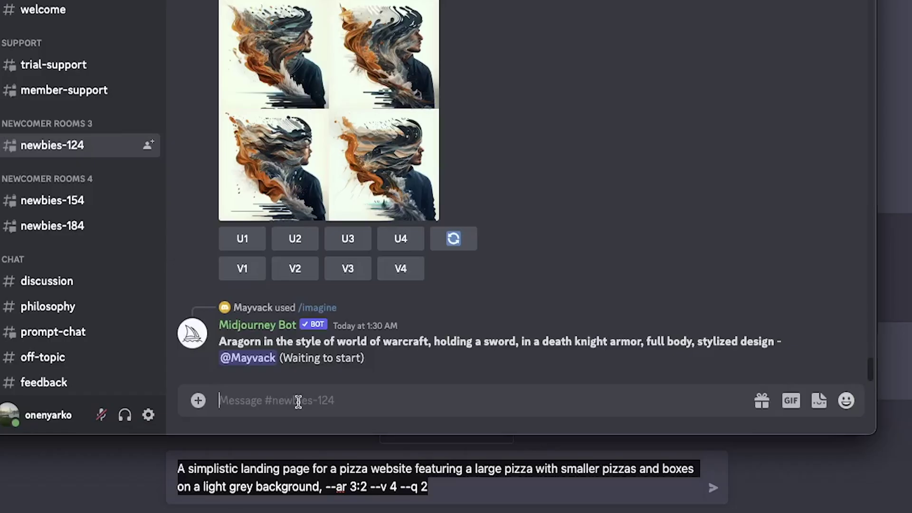
- Submit the pizza landing-page prompt to the Midjourney bot with /imagine
type("/")
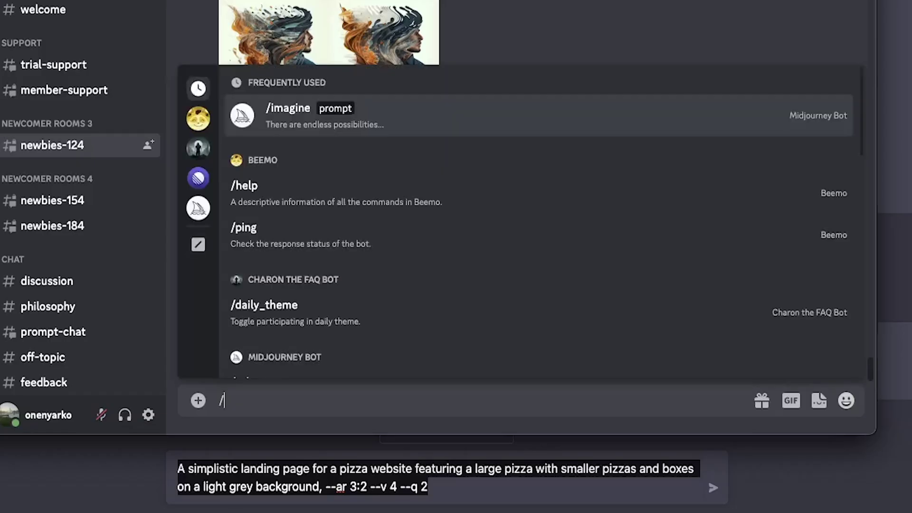
left_click(295, 125)
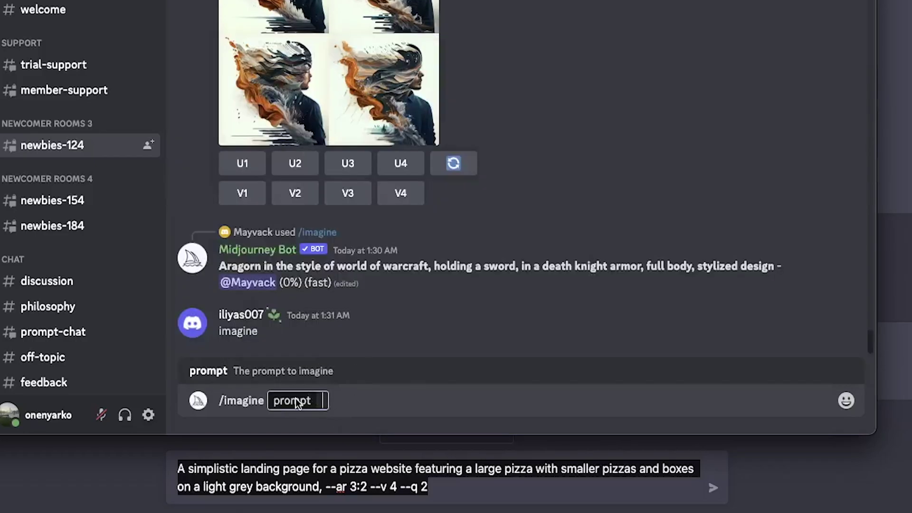
key("super+v")
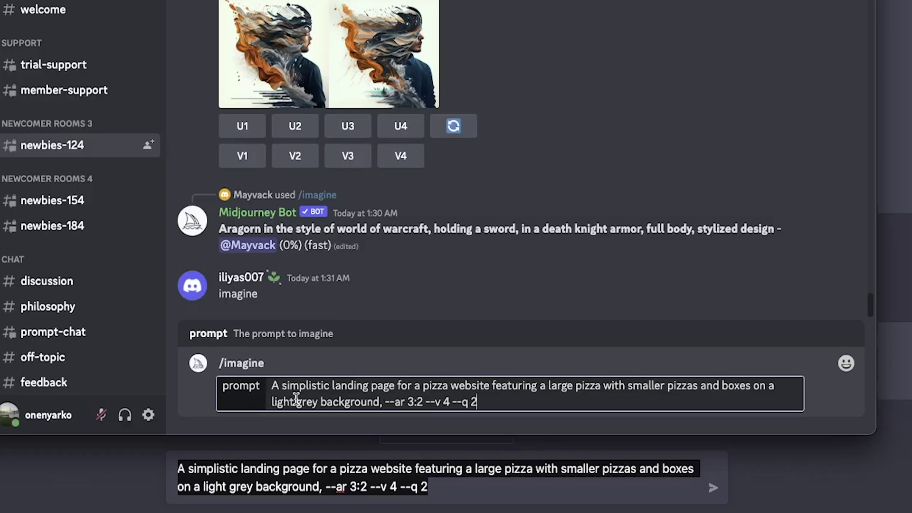
key("Return")
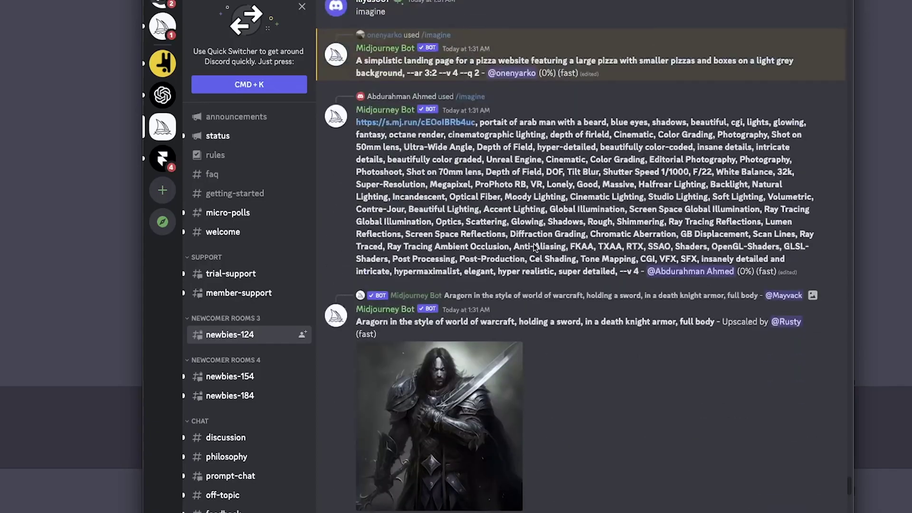
- Scroll up to the finished grid of four pizza landing-page mockups
scroll(609, 96, "up", 3)
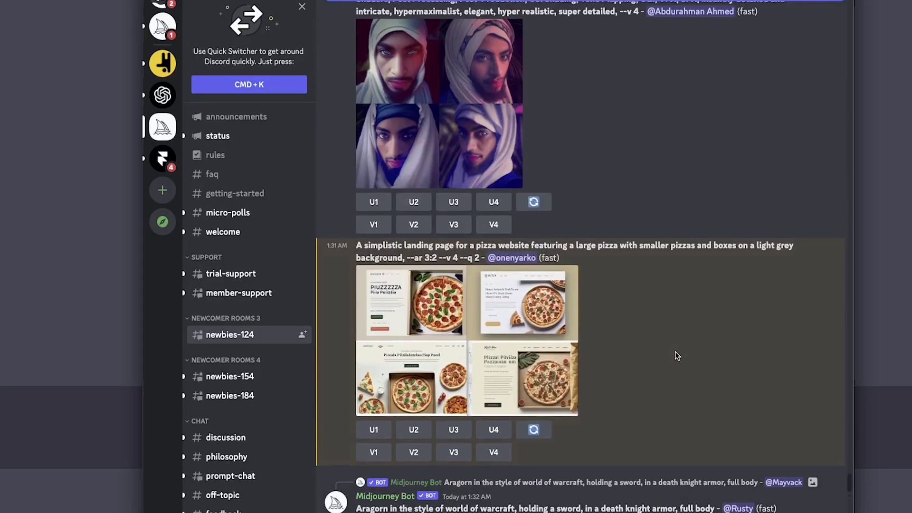
- Enlarge the pizza grid to compare designs, then upscale the third one with U3
left_click(448, 347)
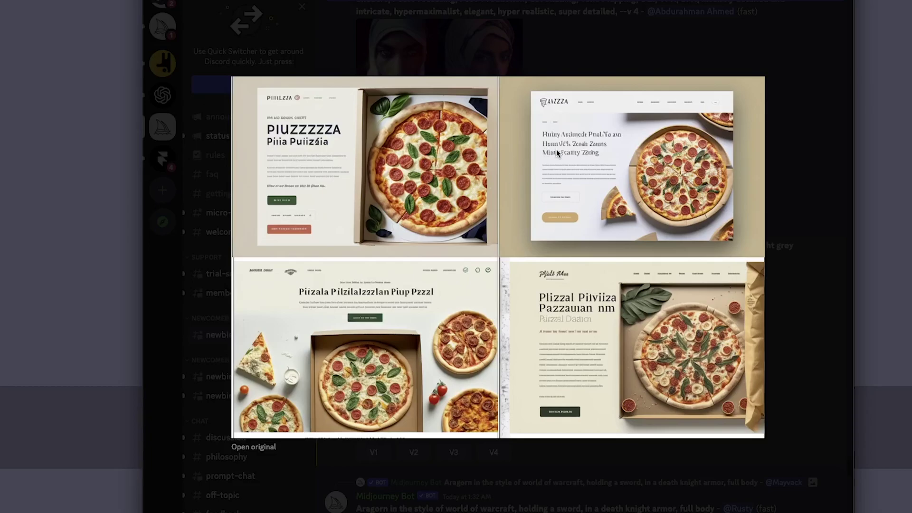
left_click(805, 123)
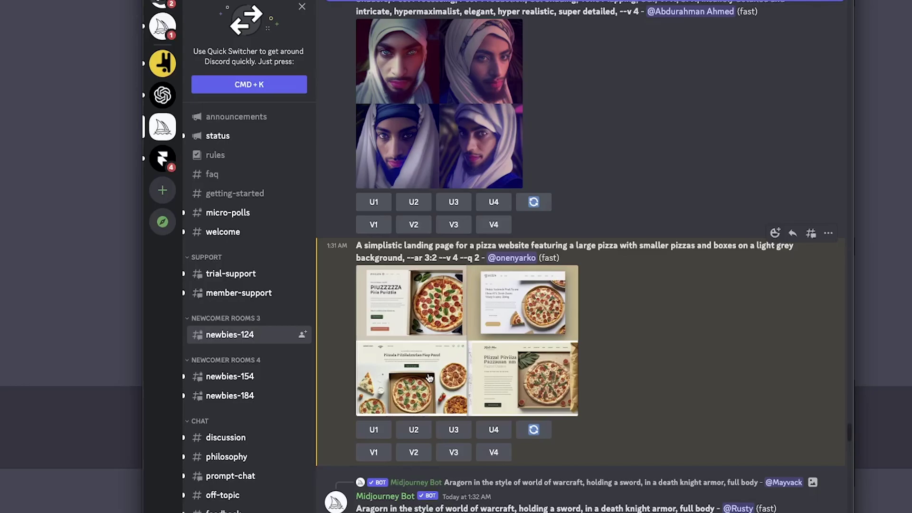
left_click(452, 431)
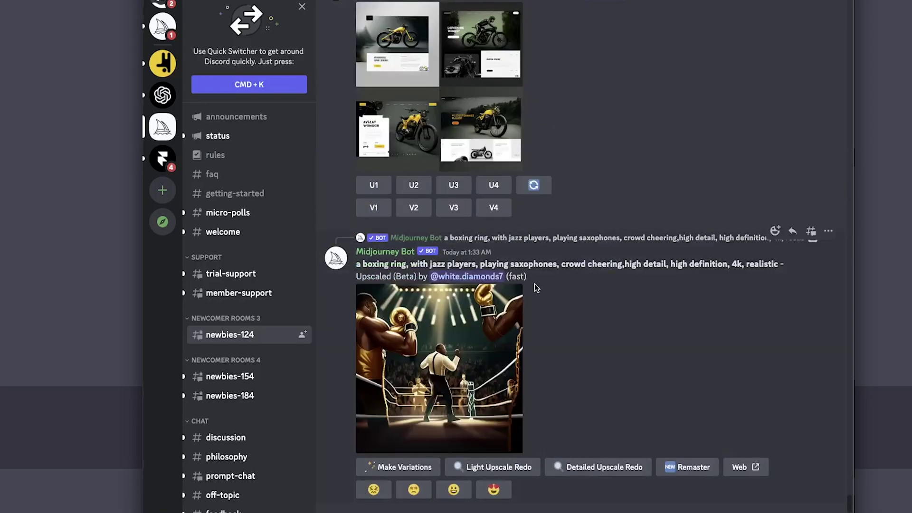
- Open the upscaled third pizza design at full size and copy the image
scroll(534, 284, "up", 2)
scroll(462, 429, "up", 3)
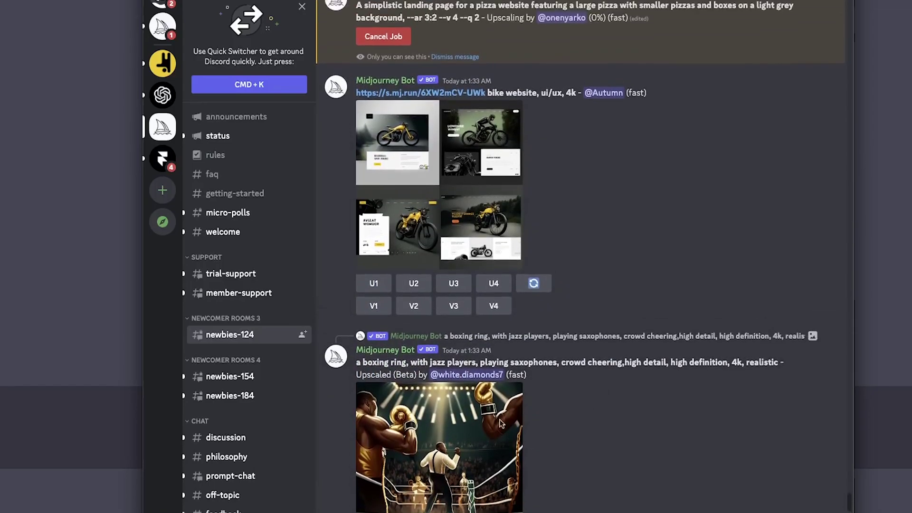
scroll(458, 440, "up", 5)
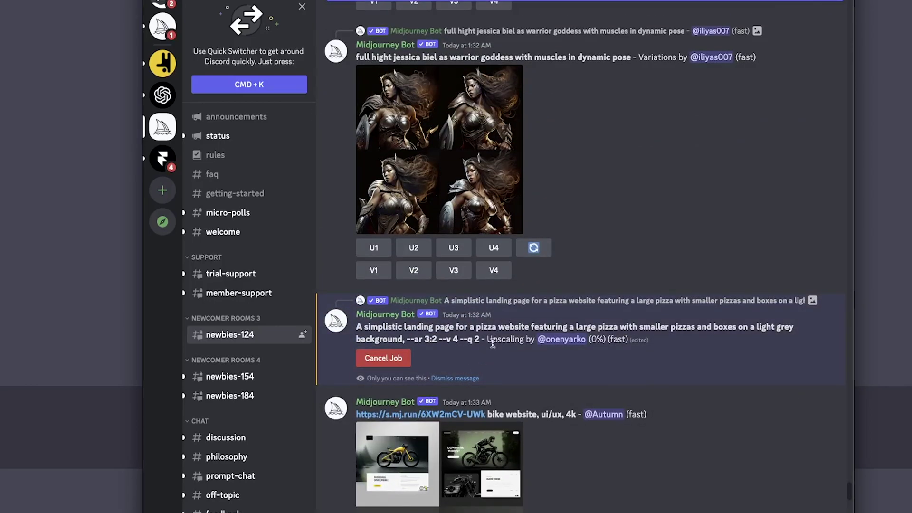
scroll(494, 325, "down", 1)
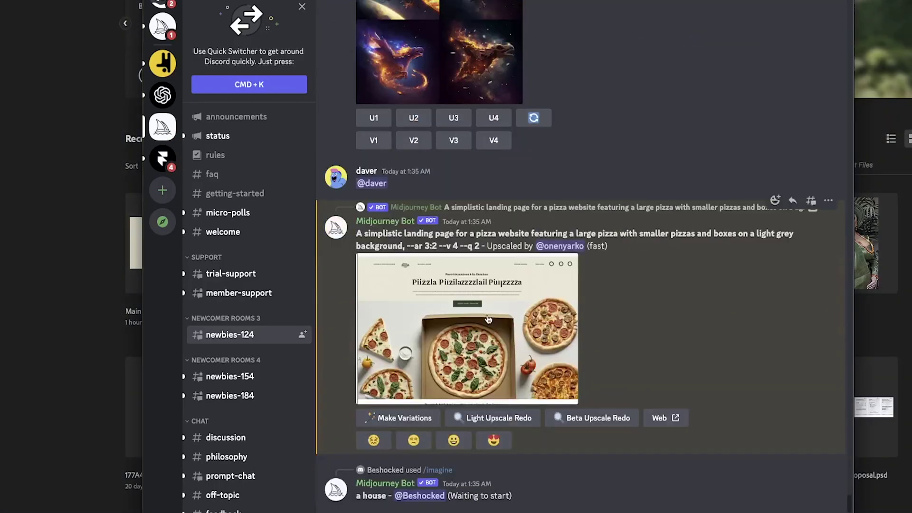
left_click(488, 319)
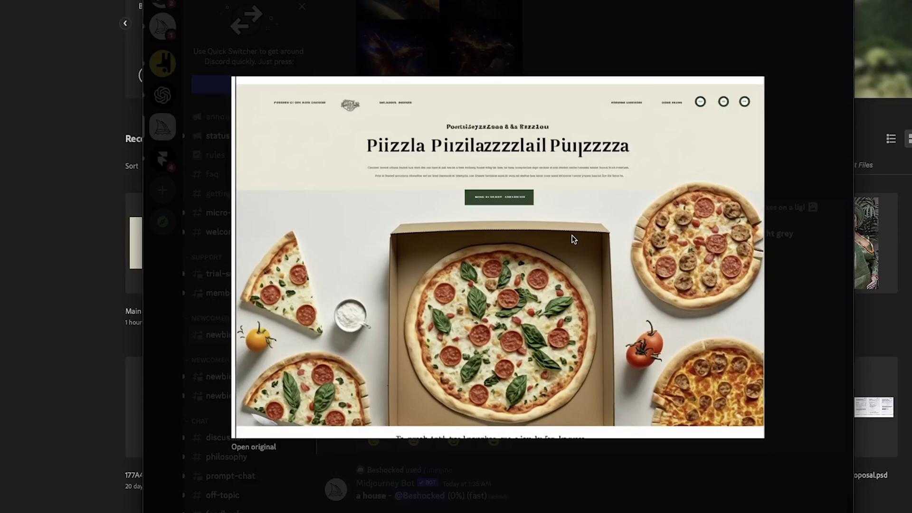
right_click(581, 217)
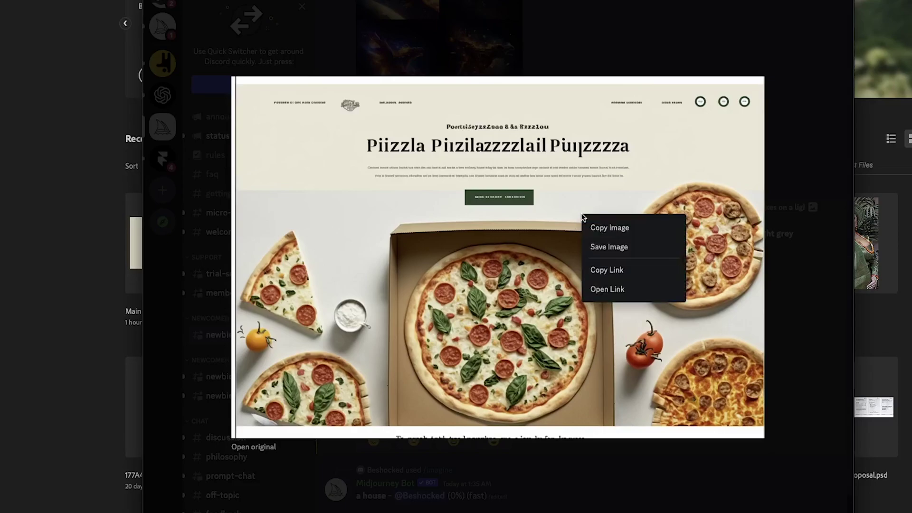
left_click(637, 233)
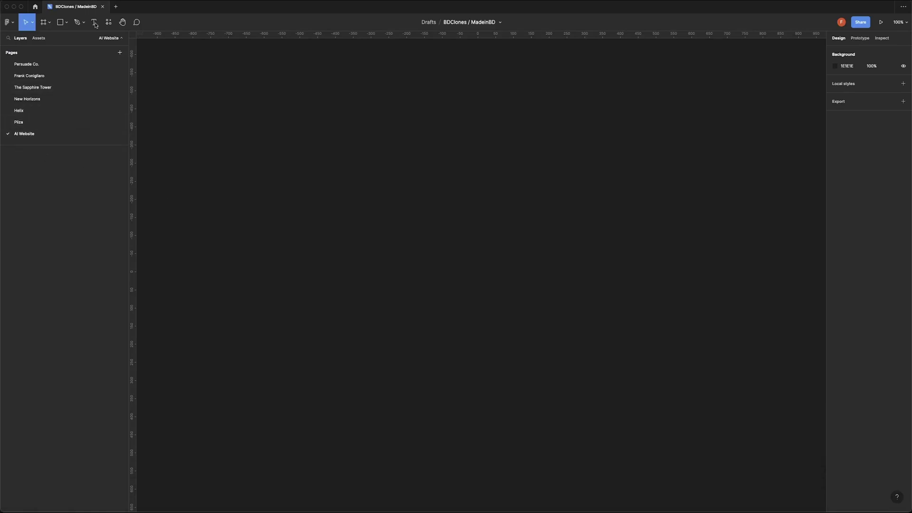
- Create a new frame, Frame 1, sized 1920×1080
key("f")
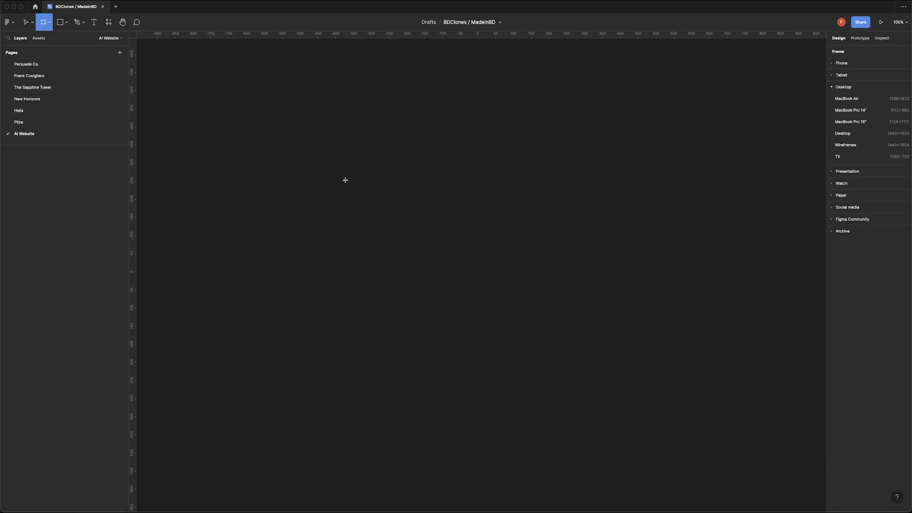
left_click(346, 181)
left_click(856, 94)
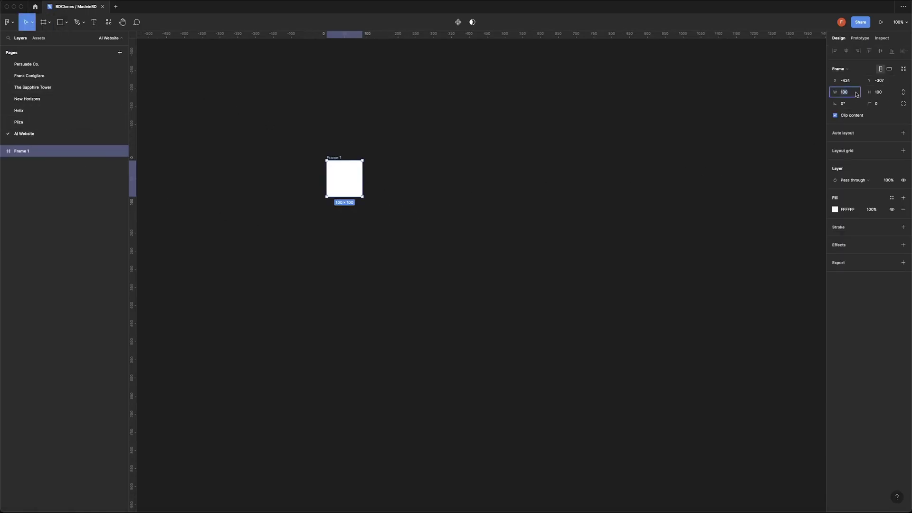
type("1920")
key("Tab")
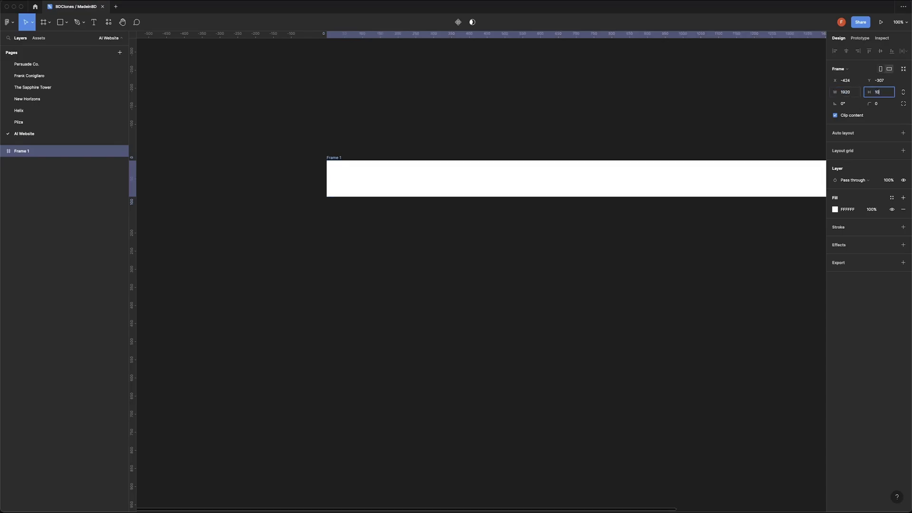
type("1080")
key("Return")
left_click(717, 88)
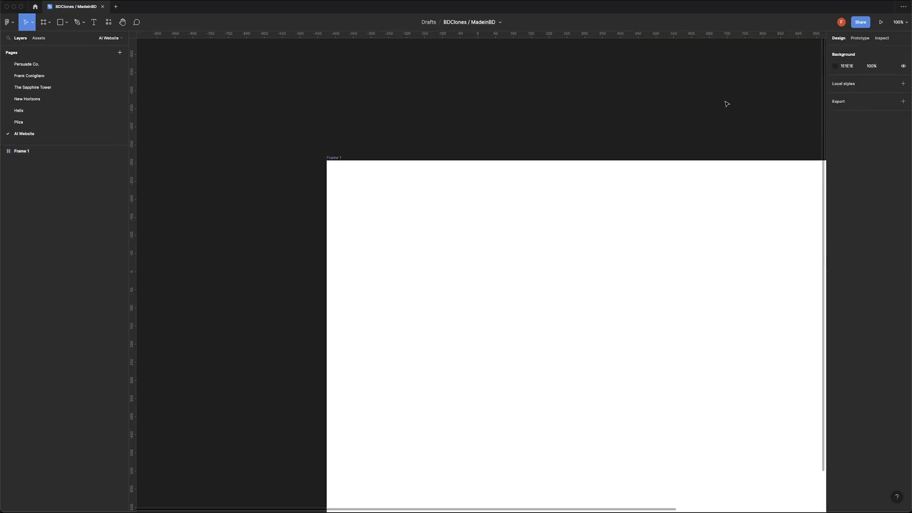
- Paste the upscaled pizza website image into Frame 1
scroll(727, 104, "right", 5)
scroll(726, 104, "down", 1)
scroll(590, 137, "down", 3)
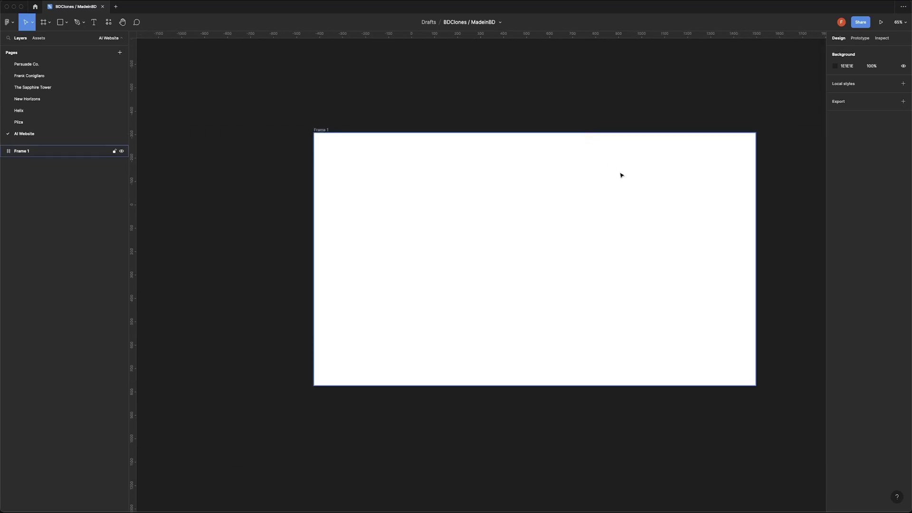
scroll(569, 178, "up", 1)
scroll(602, 179, "right", 3)
left_click(537, 192)
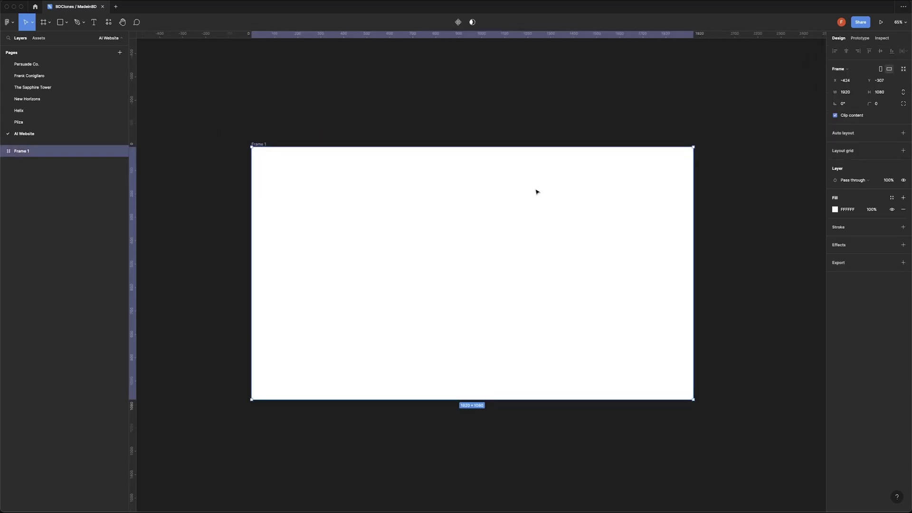
key("super+v")
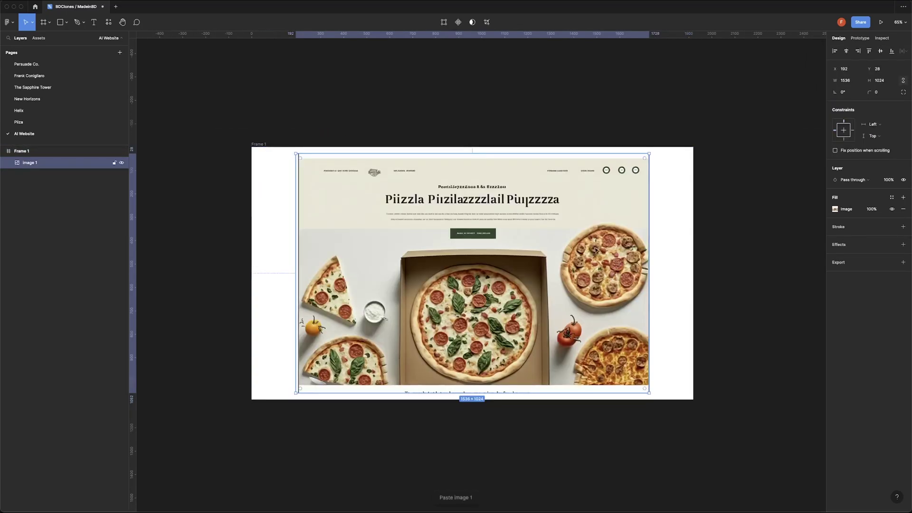
- Stretch the pizza image's four edges outward to about 1937×1154 so it covers Frame 1
left_click_drag(469, 153, 472, 139)
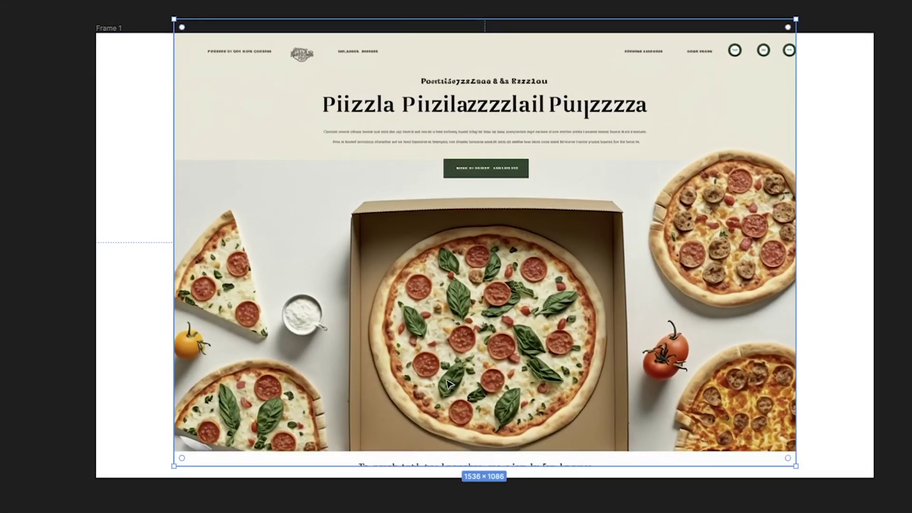
left_click_drag(470, 466, 469, 492)
left_click_drag(796, 245, 881, 245)
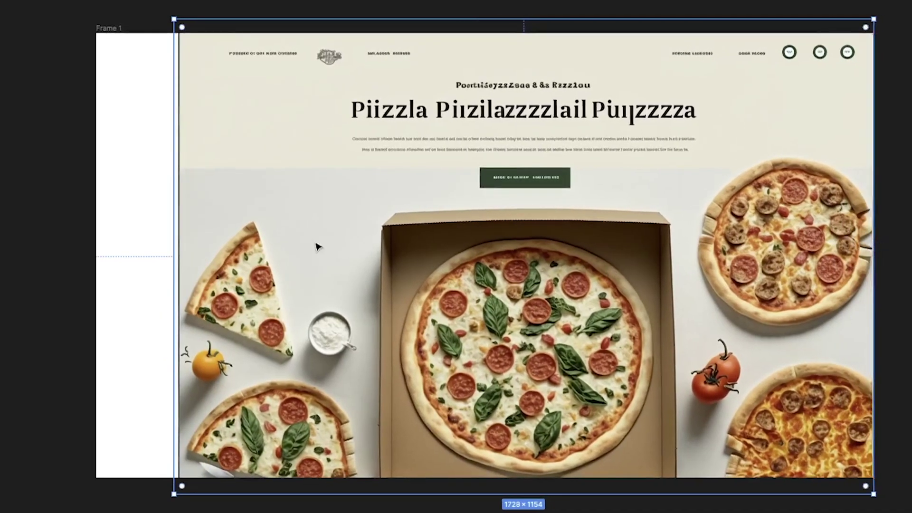
left_click_drag(174, 241, 90, 242)
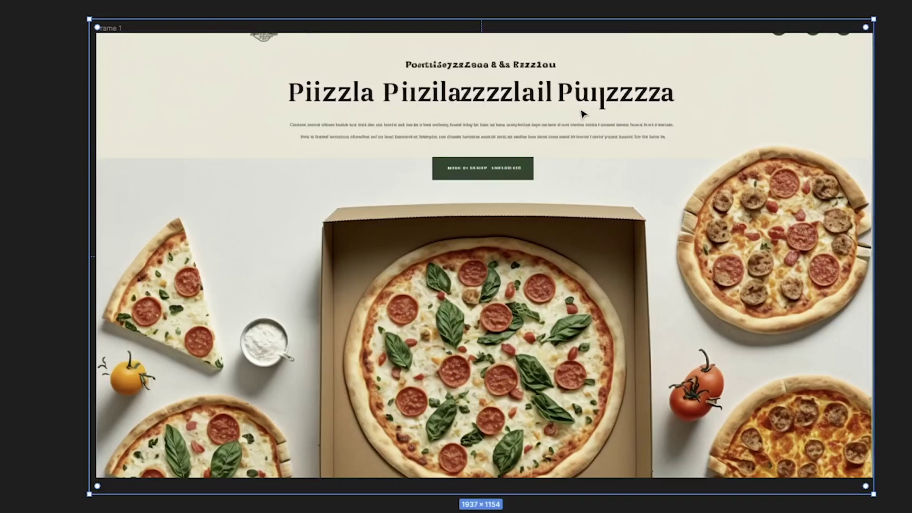
key("Escape")
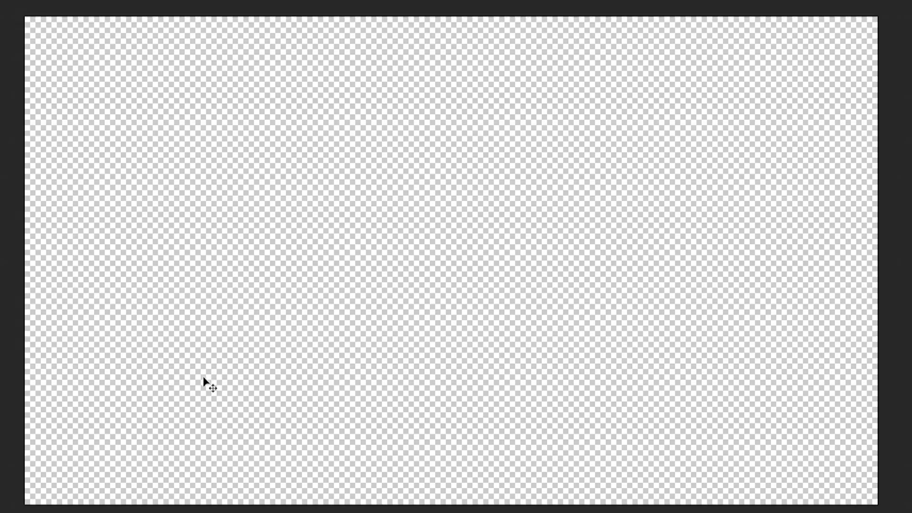
- Place the saved pizza website image on the Photoshop canvas and commit it
key("super+Tab")
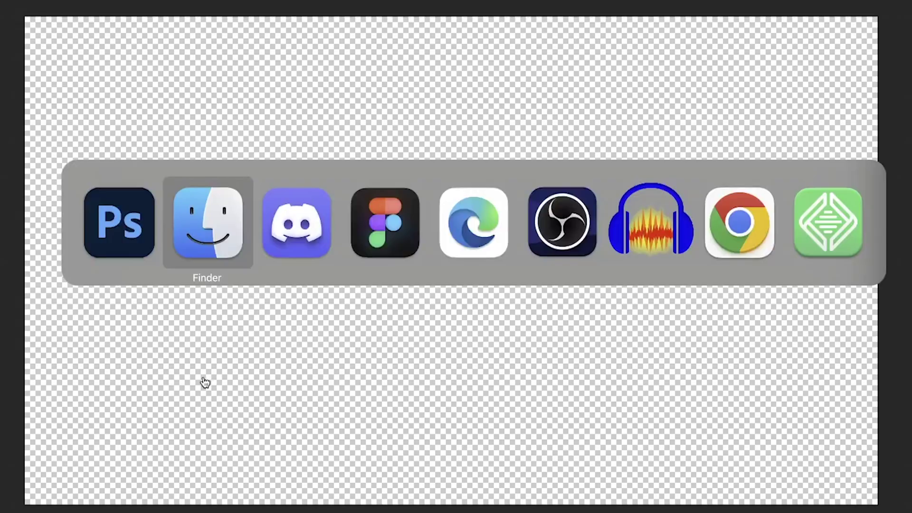
left_click(433, 189)
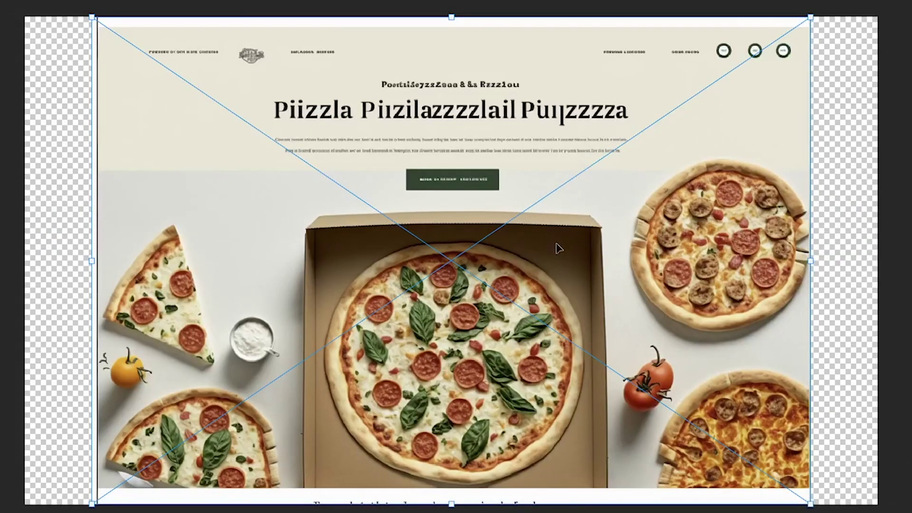
key("Return")
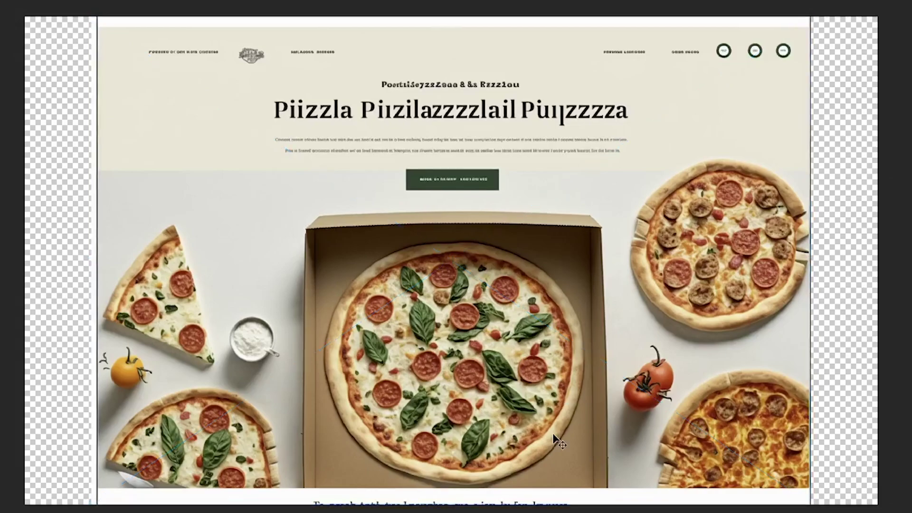
- Widen the image past both canvas edges and move it about 20 px lower
key("ctrl+t")
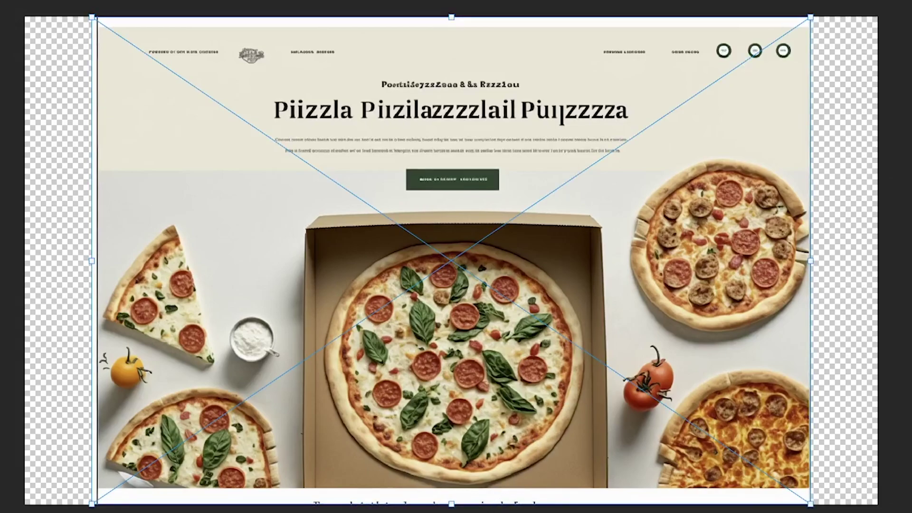
left_click_drag(810, 261, 874, 264)
left_click_drag(87, 256, 16, 259)
left_click_drag(519, 235, 479, 257)
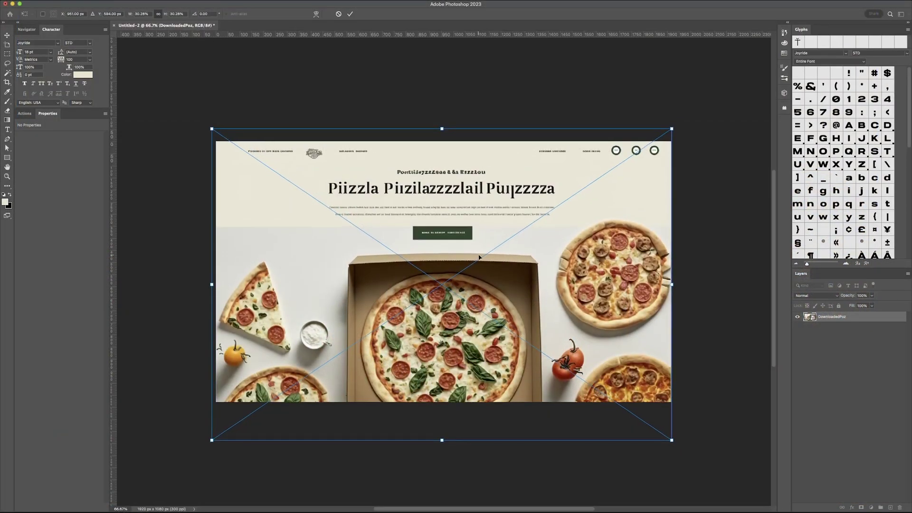
- Apply the resize, duplicate the pizza layer and convert the copy to ordinary layers
key("Return")
key("b")
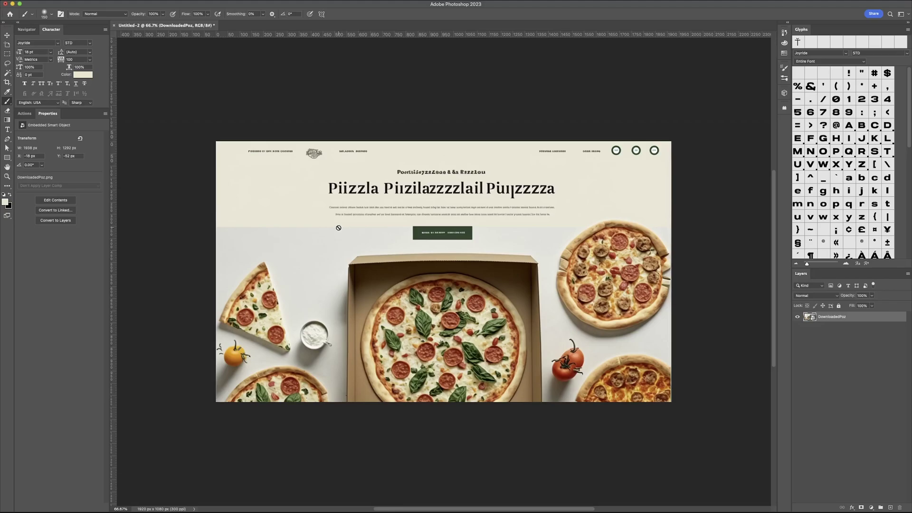
key("ctrl+j")
right_click(851, 317)
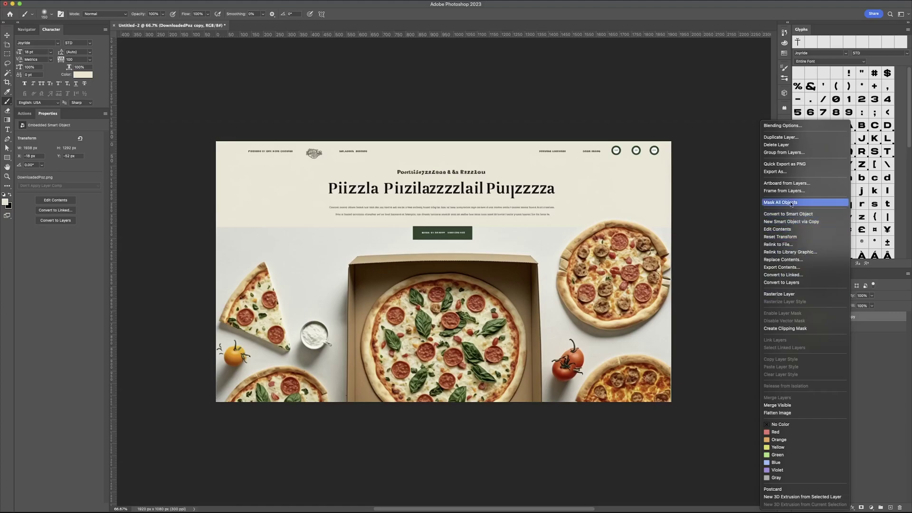
left_click(794, 281)
- On a new empty layer, paint over the headline, body text and header with a large brush
left_click(888, 507)
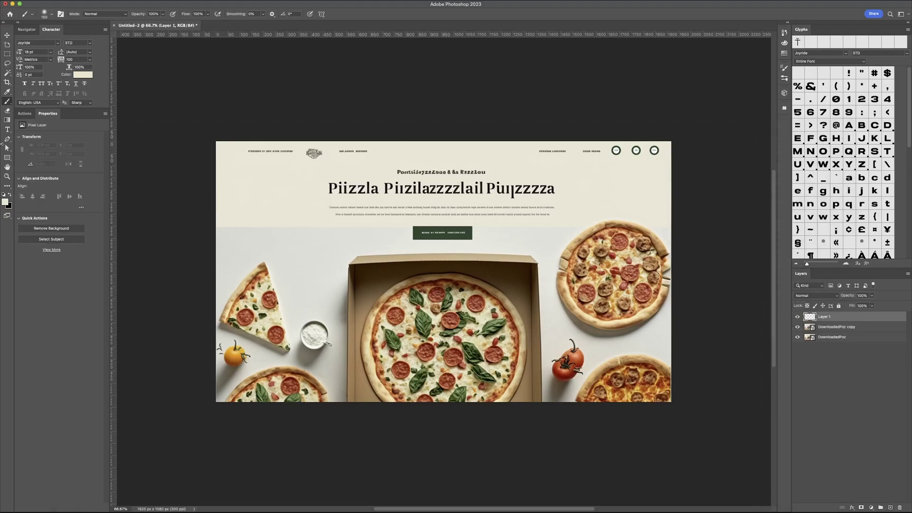
key("bracketright")
key("bracketright")
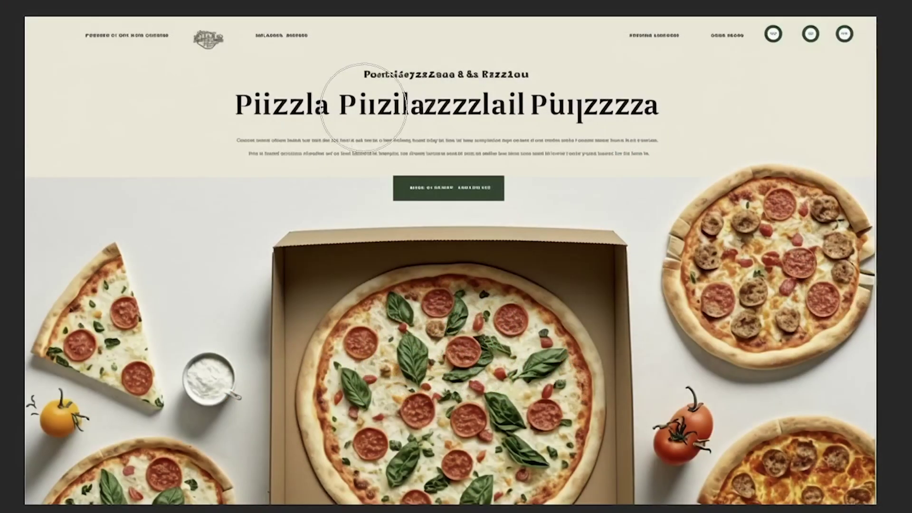
left_click(306, 154)
mouse_move(306, 153)
left_mouse_down()
mouse_move(301, 106)
mouse_move(167, 122)
mouse_move(103, 70)
mouse_move(329, 17)
mouse_move(551, 45)
mouse_move(842, 24)
mouse_move(635, 82)
mouse_move(477, 106)
mouse_move(419, 103)
left_mouse_up()
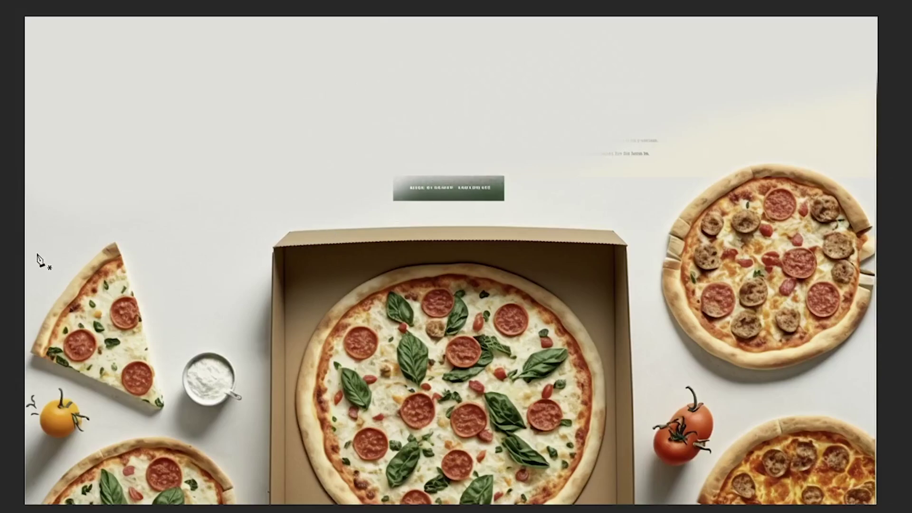
- Trace a Pen path along the pizza tops, curving over the round pizza's crust
left_click(141, 224)
left_click(192, 252)
left_click(243, 231)
left_click(308, 219)
left_click(494, 220)
left_click(605, 213)
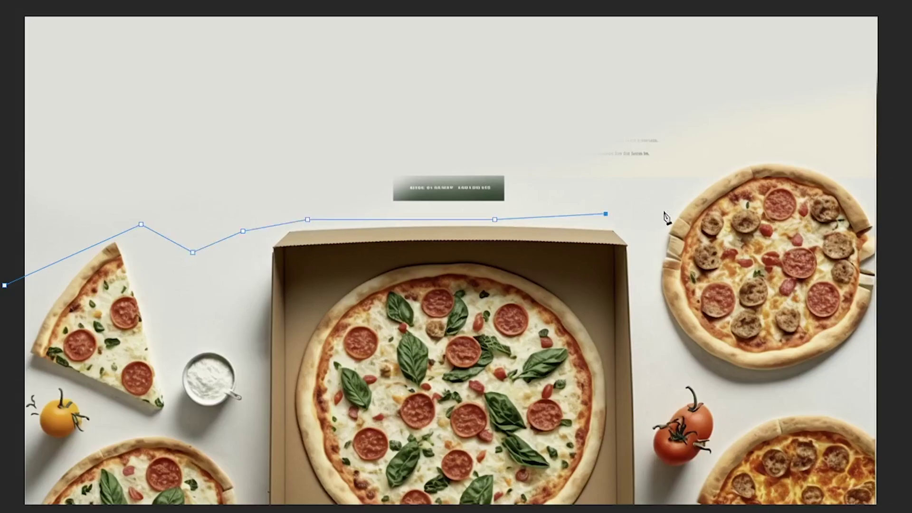
left_click(688, 197)
left_click(706, 188)
left_click_drag(848, 190, 911, 251)
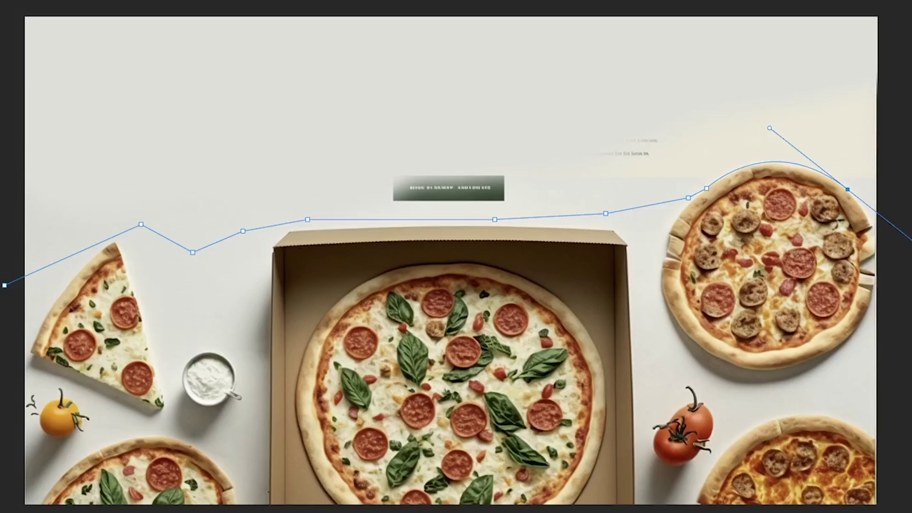
mouse_move(911, 251)
left_mouse_down()
mouse_move(911, 260)
mouse_move(911, 252)
left_mouse_up()
left_click(902, 216)
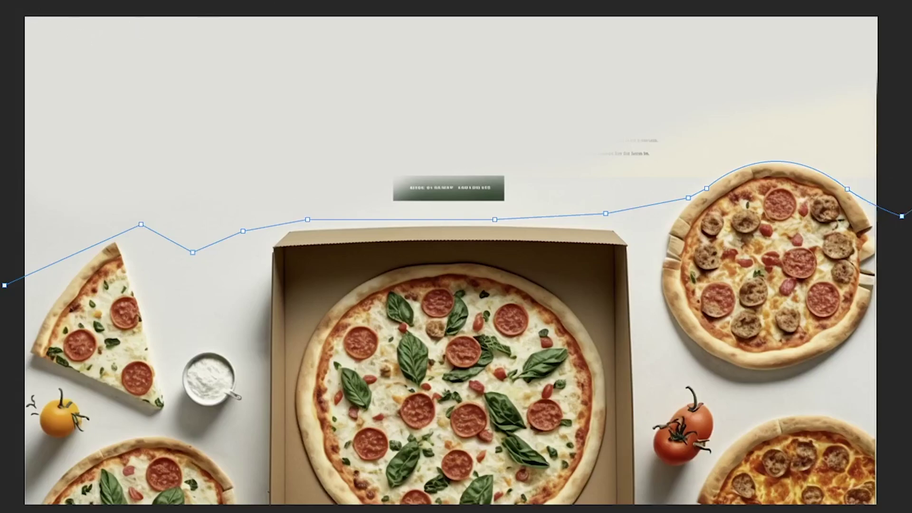
- Turn the path into a selection and paint out the leftover button and faint text
right_click(184, 165)
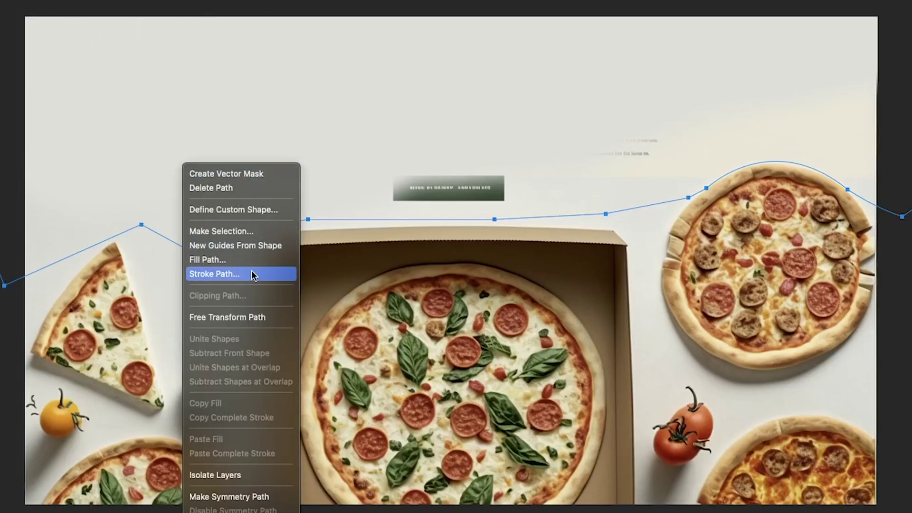
left_click(252, 231)
key("Return")
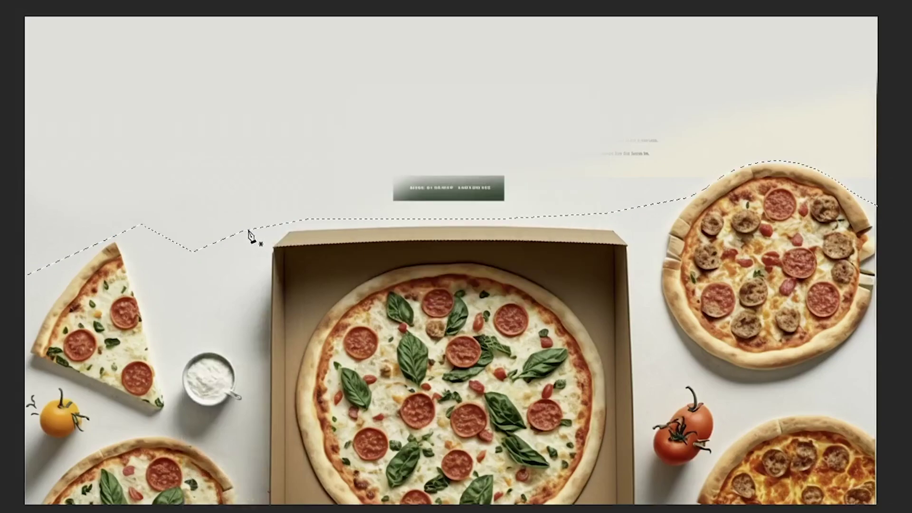
key("j")
left_click_drag(399, 188, 653, 145)
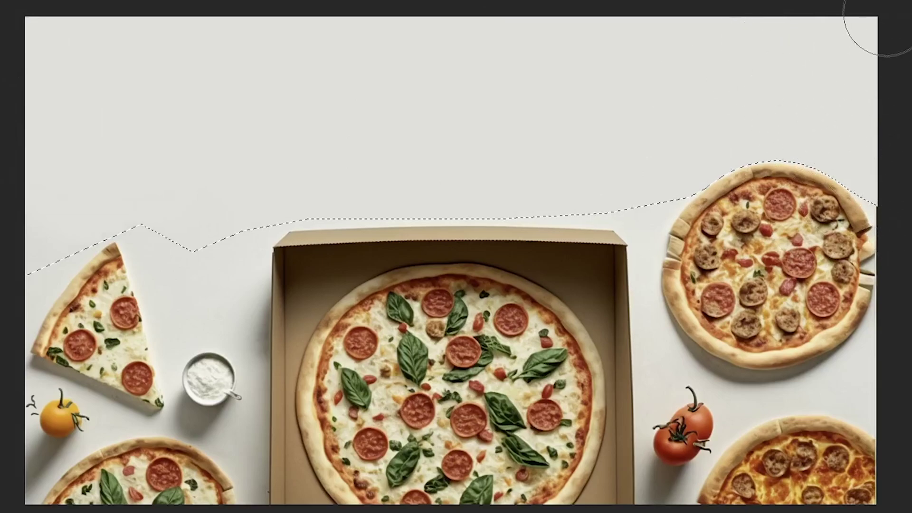
- Deselect, shrink the brush and paint along the right edge beside the pizza crust
key("ctrl+d")
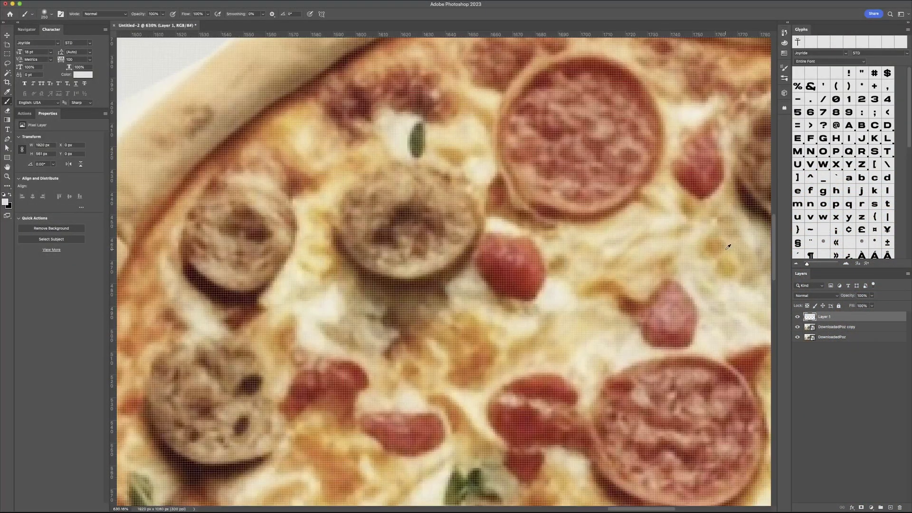
scroll(678, 259, "down", 5)
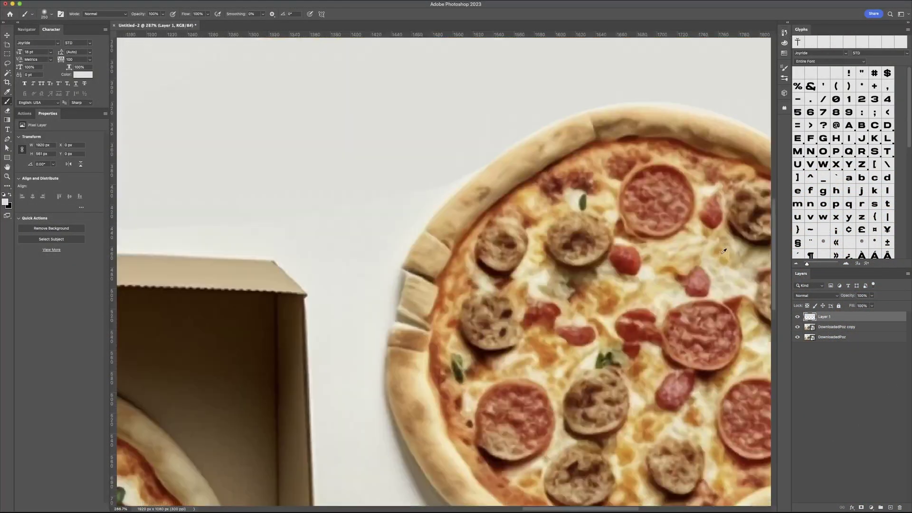
scroll(678, 260, "right", 10)
scroll(678, 259, "up", 2)
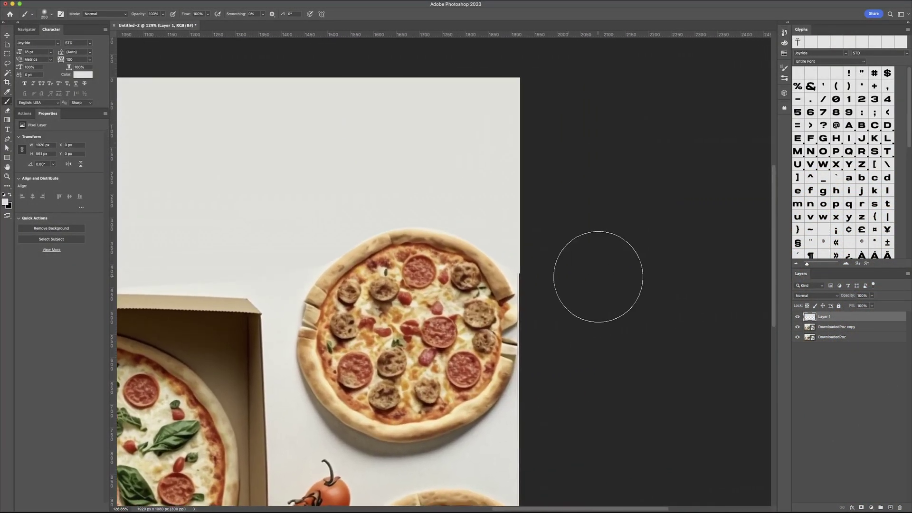
key("bracketleft")
key("bracketleft")
key("bracketleft")
key("bracketleft")
key("bracketleft")
key("bracketleft")
key("bracketleft")
key("bracketleft")
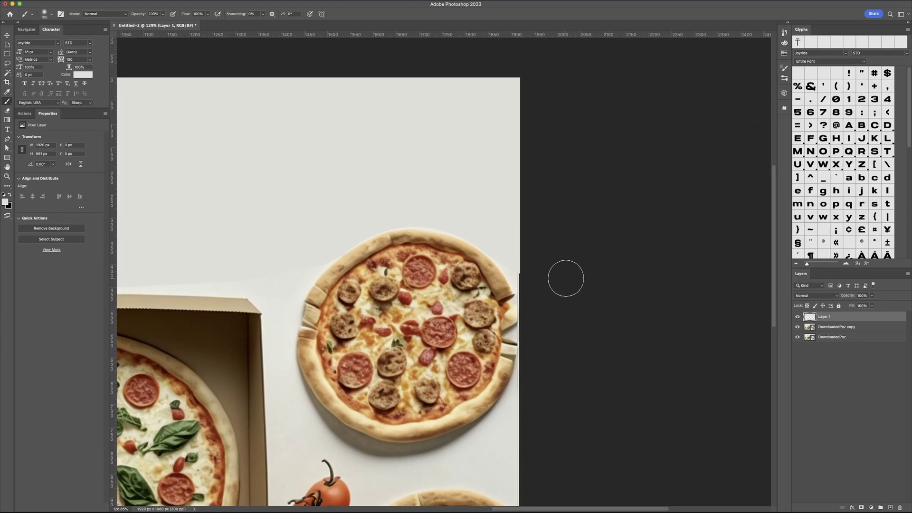
key("bracketleft")
left_click_drag(528, 342, 521, 321)
scroll(494, 350, "right", 1)
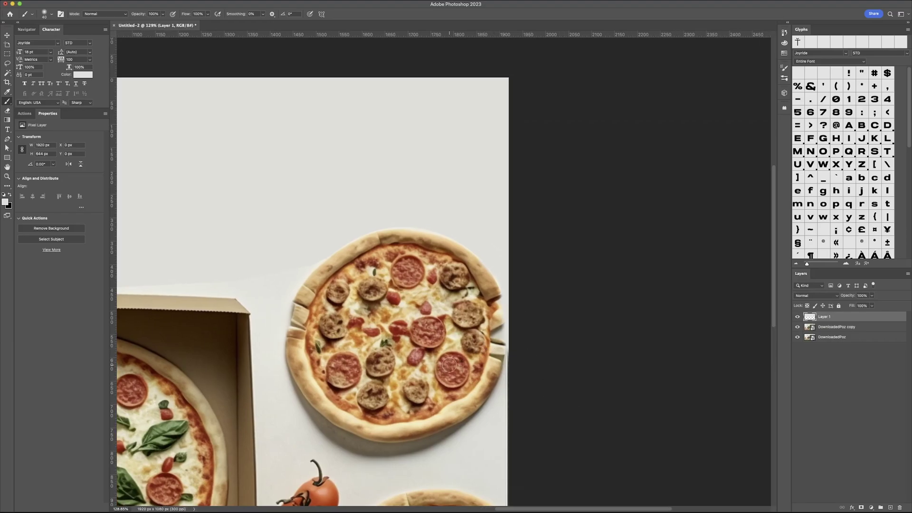
scroll(449, 365, "down", 5)
scroll(520, 287, "left", 4)
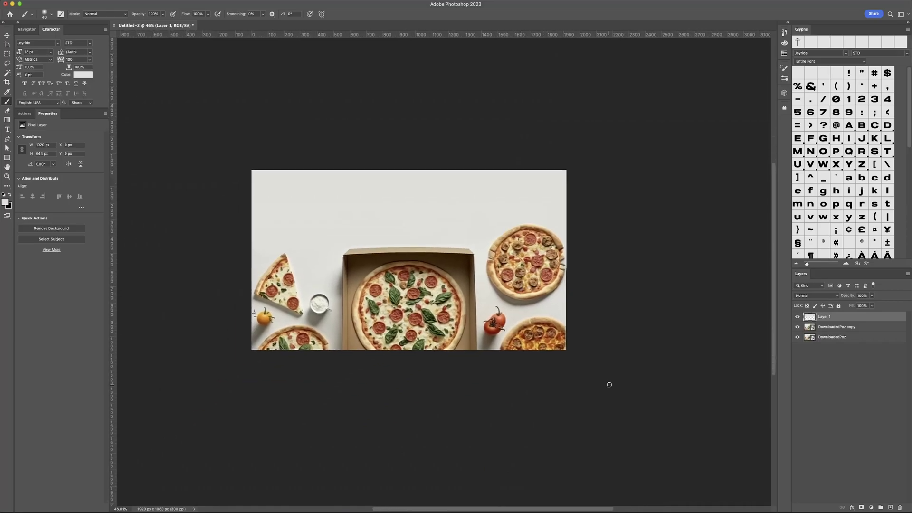
- Stamp all visible content into Layer 2, stretch it slightly, and delete the other layers
key("alt+shift+super+e")
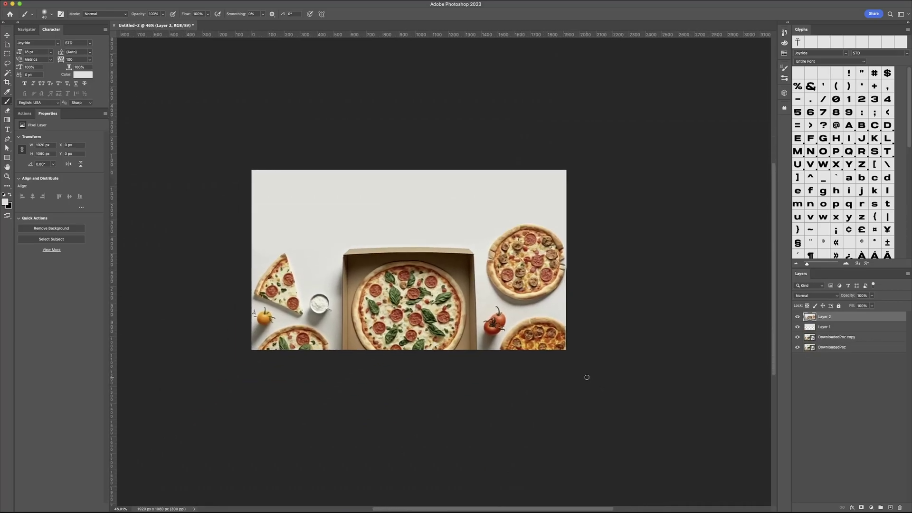
key("super+t")
left_click_drag(566, 260, 570, 259)
left_click_drag(409, 167, 409, 170)
key("Return")
key("b")
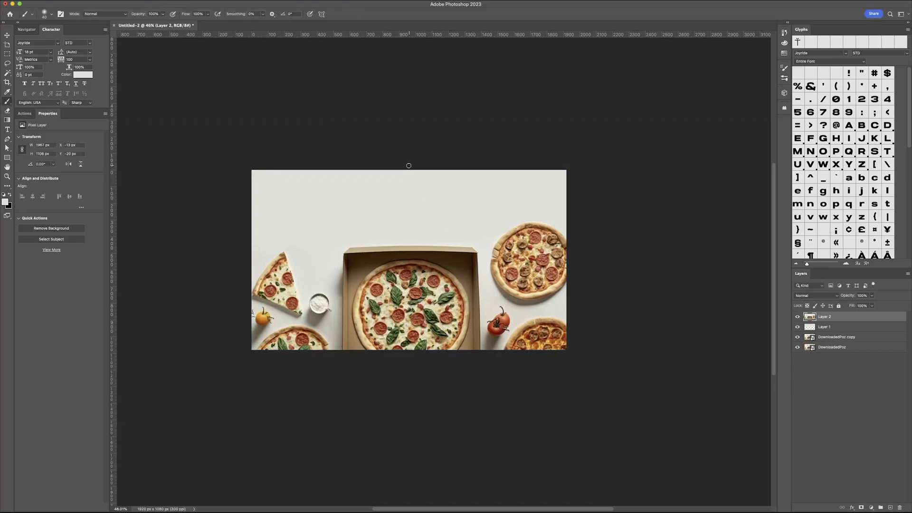
key("shift+super+e")
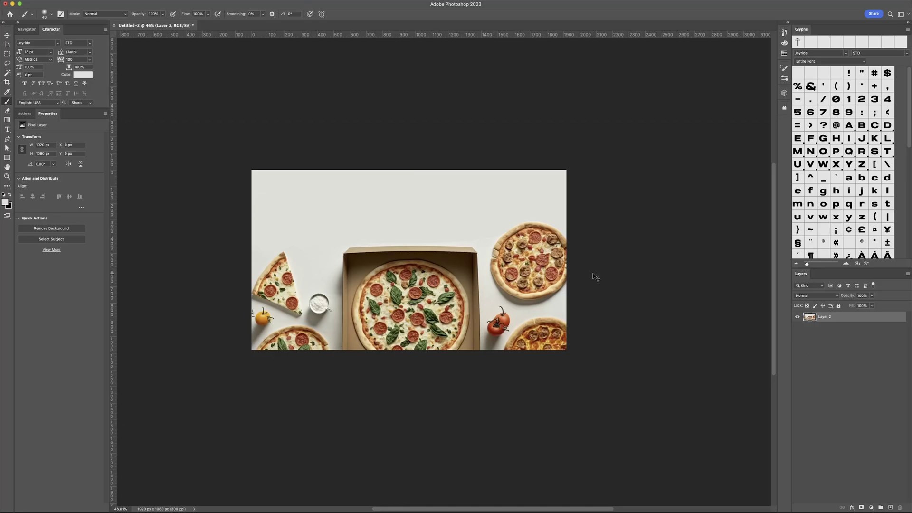
- Save the cleaned pizza background, dismissing the cloud save prompt
key("super+s")
key("Escape")
key("v")
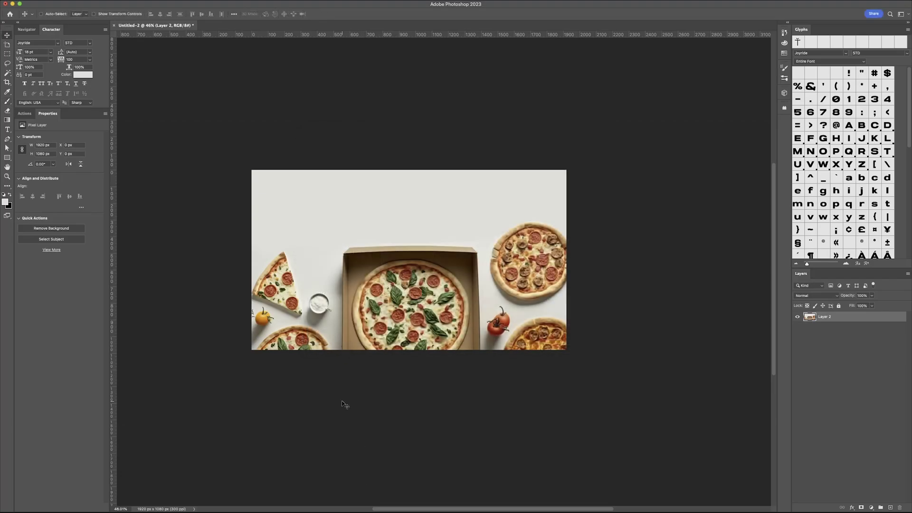
- Back in Figma, set Frame 1's height to 2160
left_click(530, 489)
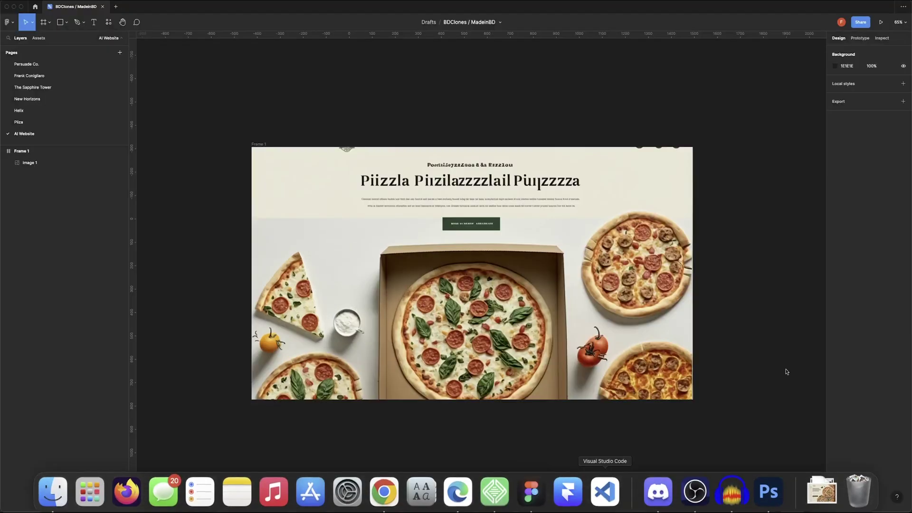
left_click(500, 205)
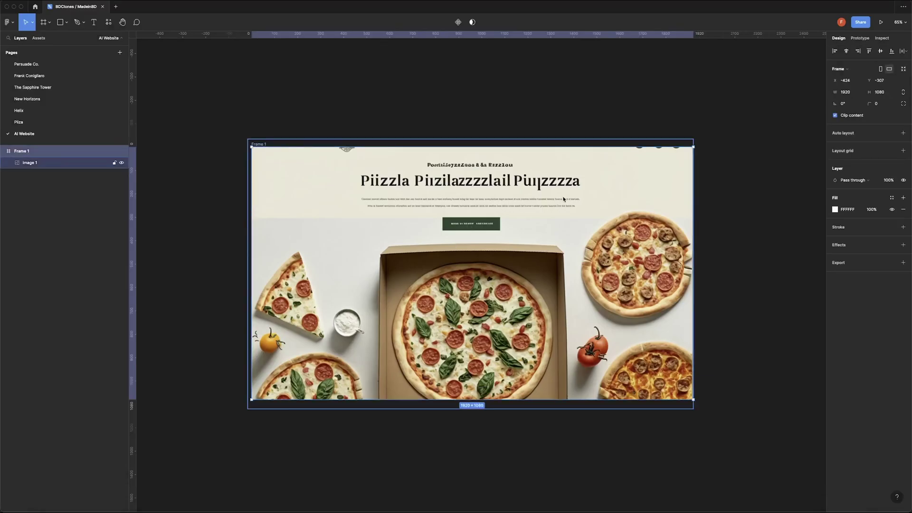
left_click(889, 93)
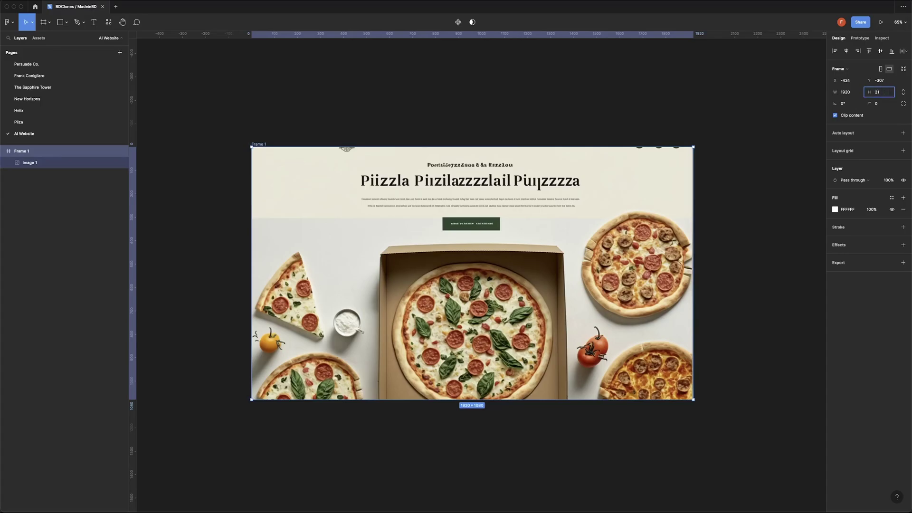
key("Return")
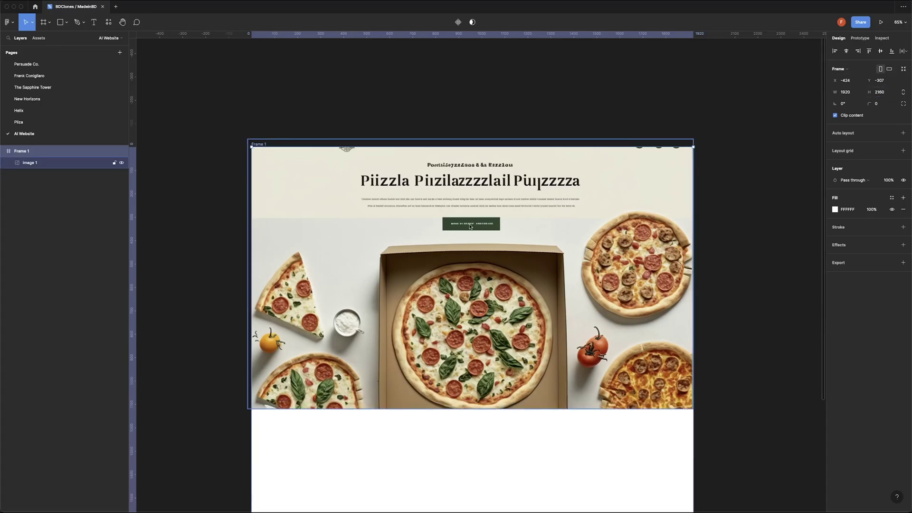
- Drag the pizza website image down into Frame 1's lower half
scroll(478, 250, "down", 4)
scroll(478, 250, "down", 5)
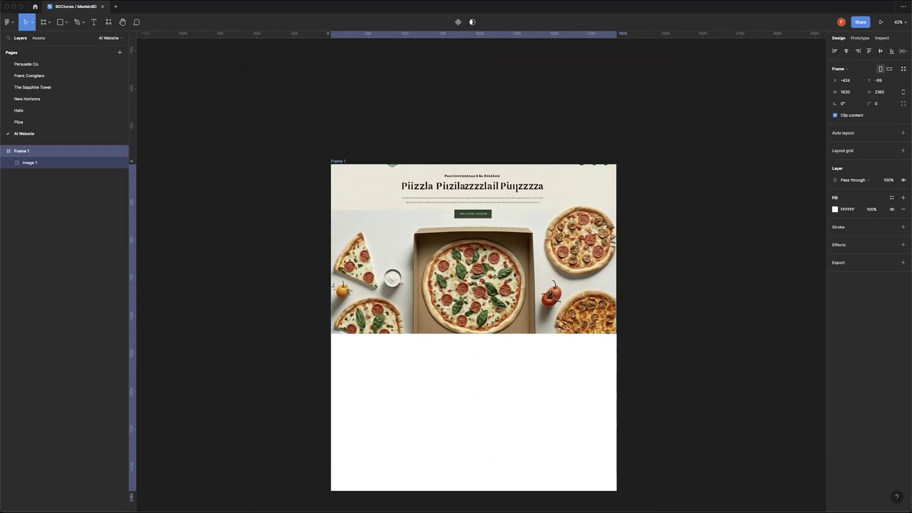
scroll(494, 190, "down", 4)
left_click(479, 162)
left_click_drag(485, 162, 485, 315)
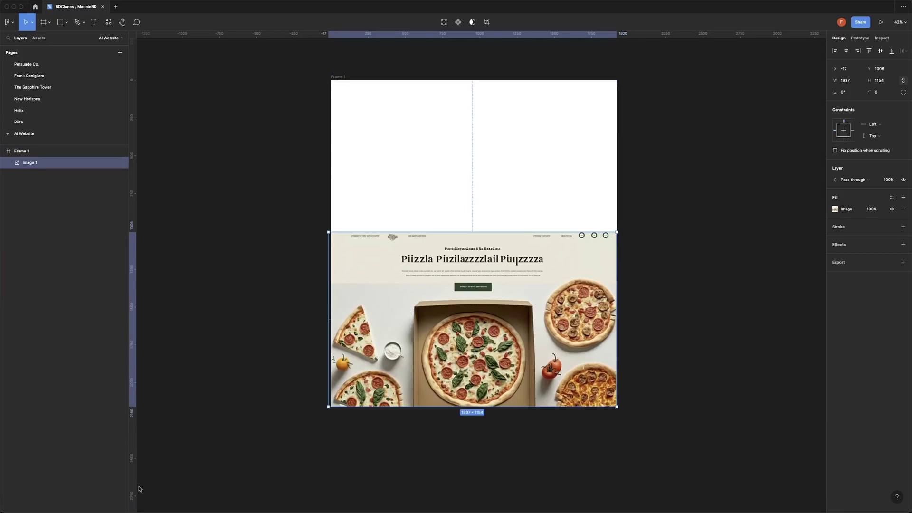
- Place Main Image Pizza_2.jpg into Frame 1 and shift the website image further down
left_click(53, 489)
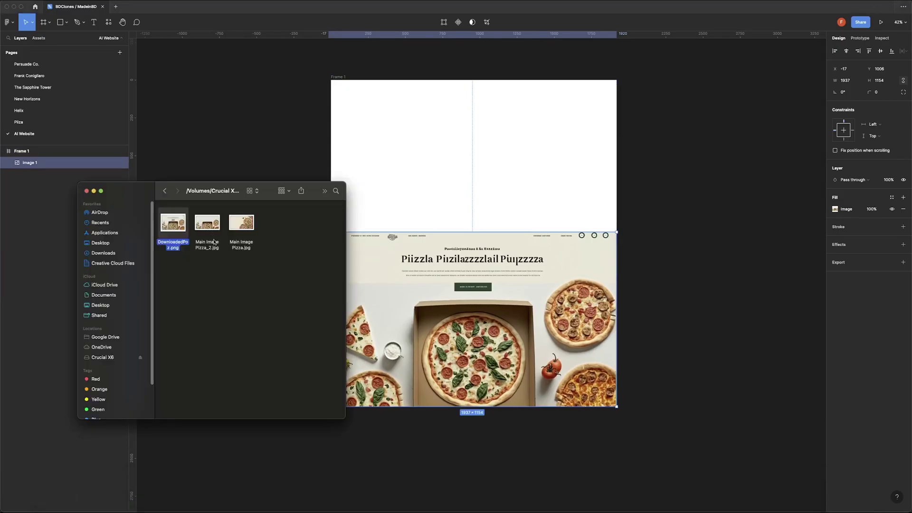
left_click_drag(210, 232, 526, 162)
left_click_drag(545, 324, 547, 378)
left_click(594, 279)
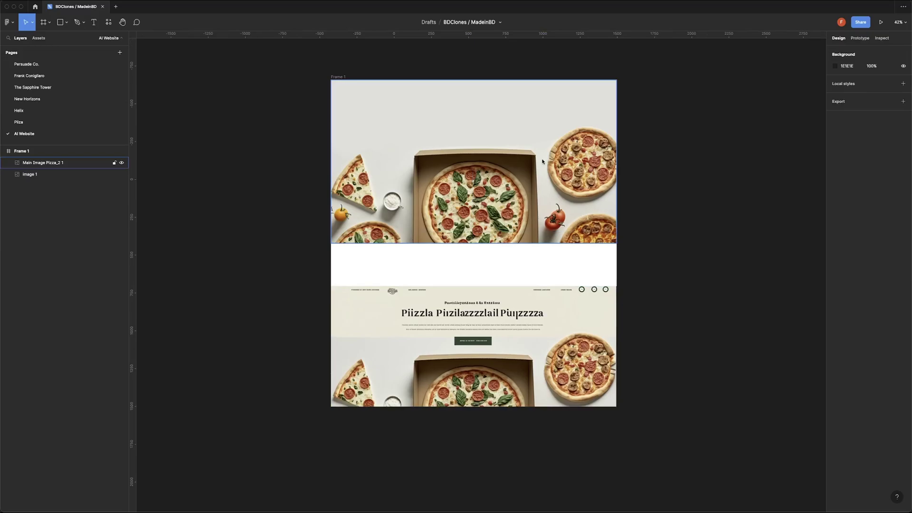
- Scroll over Frame 1 to review the cleaned background above the original mockup
scroll(593, 291, "up", 10)
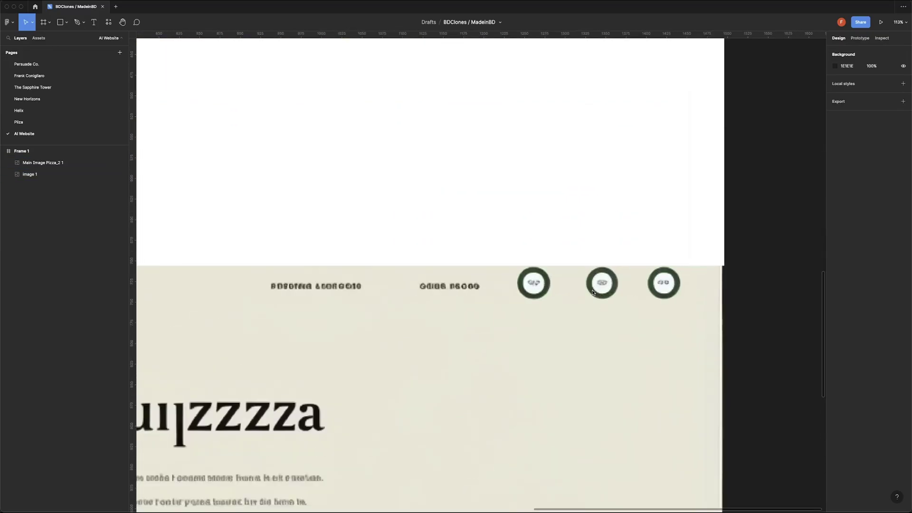
scroll(593, 292, "down", 10)
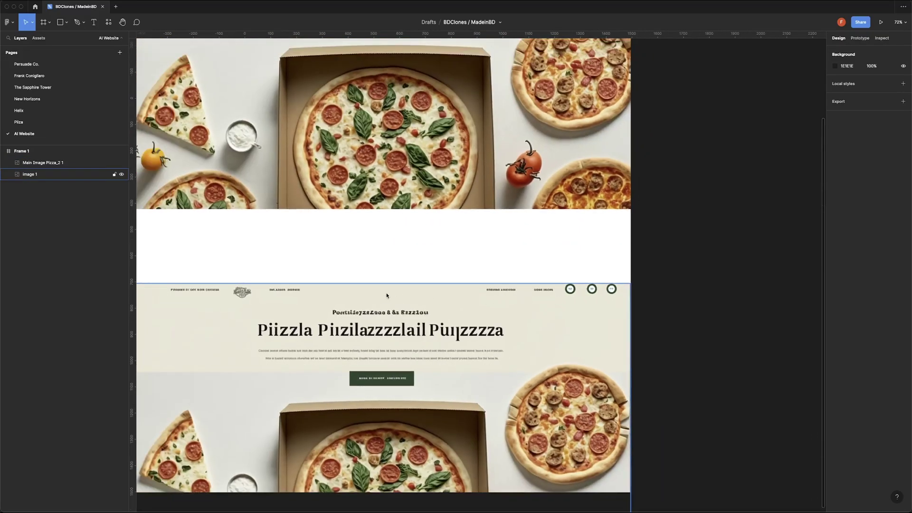
scroll(259, 311, "down", 3)
scroll(455, 224, "up", 3)
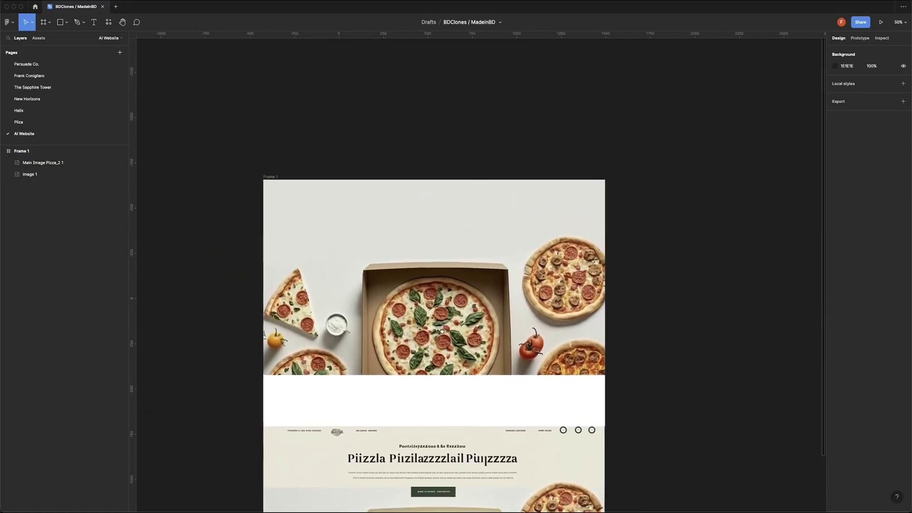
scroll(454, 225, "left", 3)
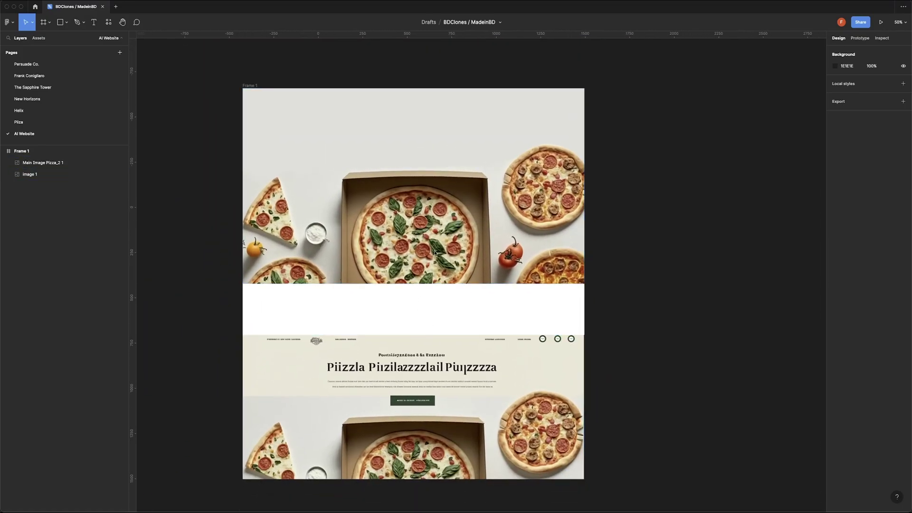
scroll(506, 306, "up", 3)
scroll(505, 306, "down", 1)
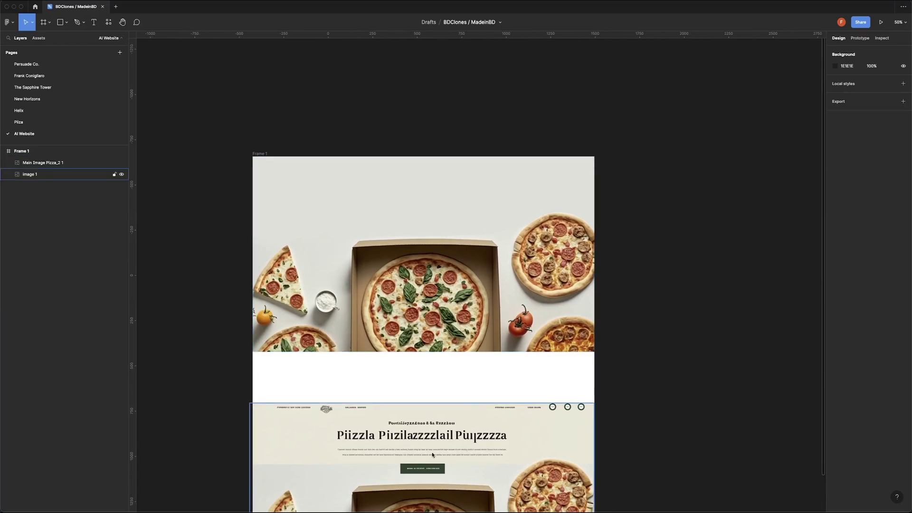
scroll(473, 439, "down", 4)
scroll(446, 437, "up", 3)
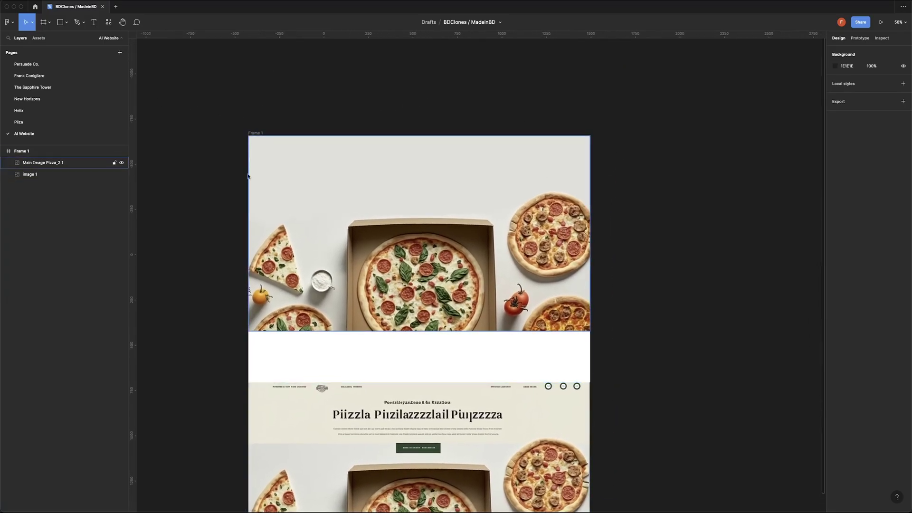
key("super+Tab")
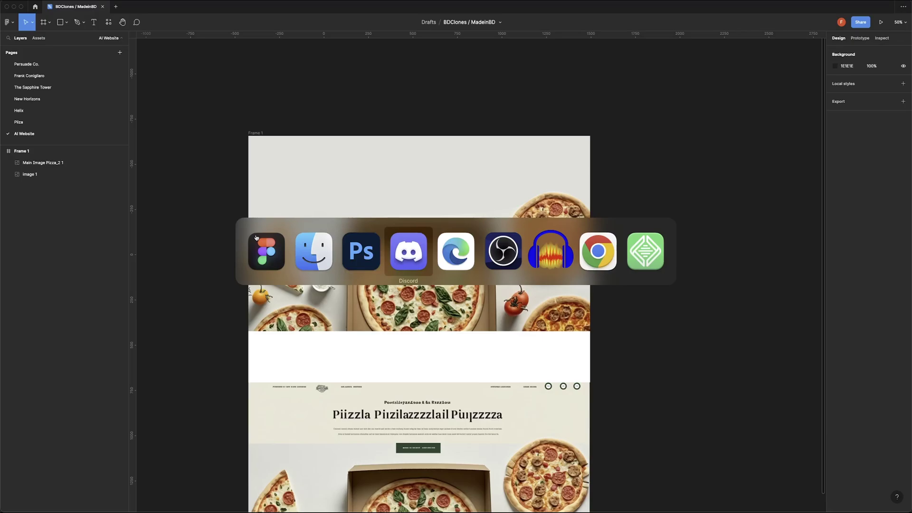
- Ask ChatGPT to 'write a hero section headline for the pizza website'
left_click(459, 267)
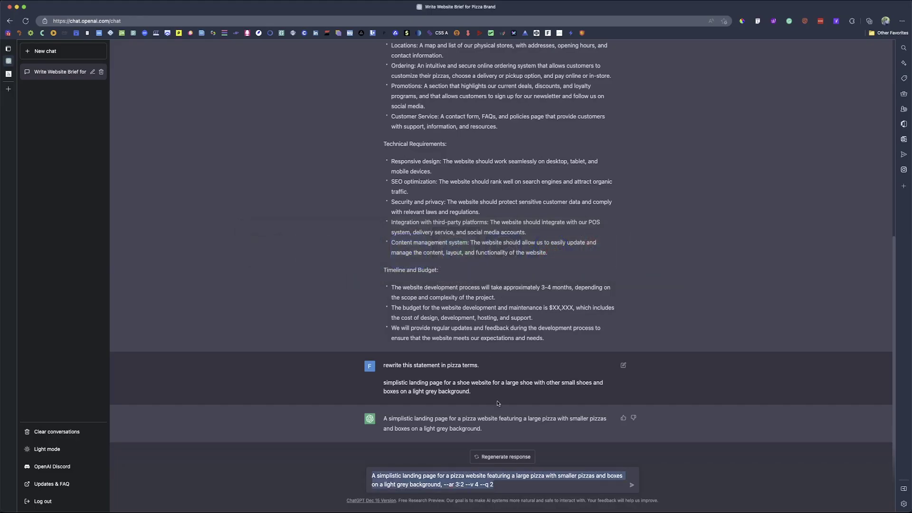
left_click(455, 484)
key("super+a")
key("super+x")
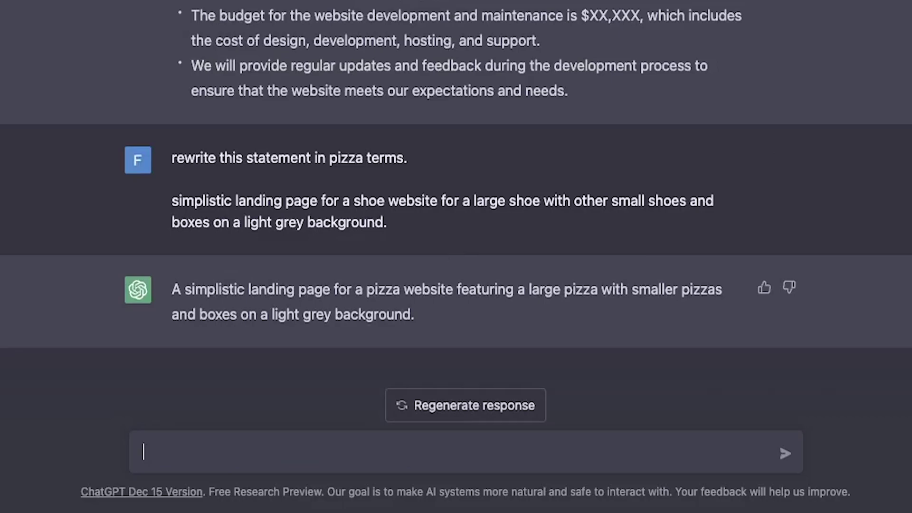
type("write a hero sec")
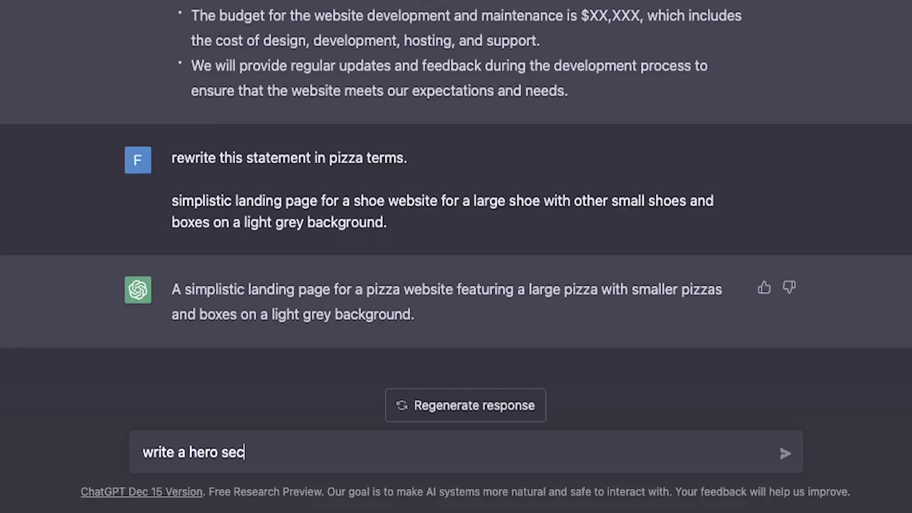
type("tion headl")
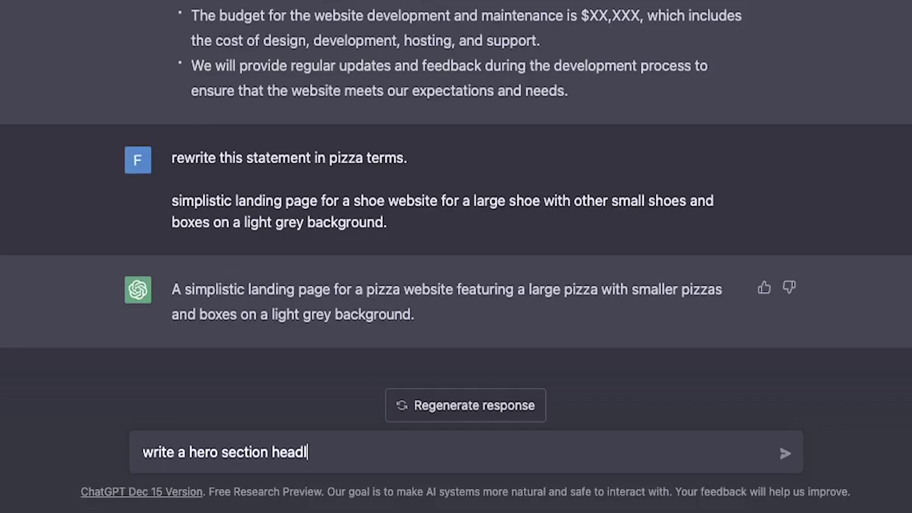
type("ine for ")
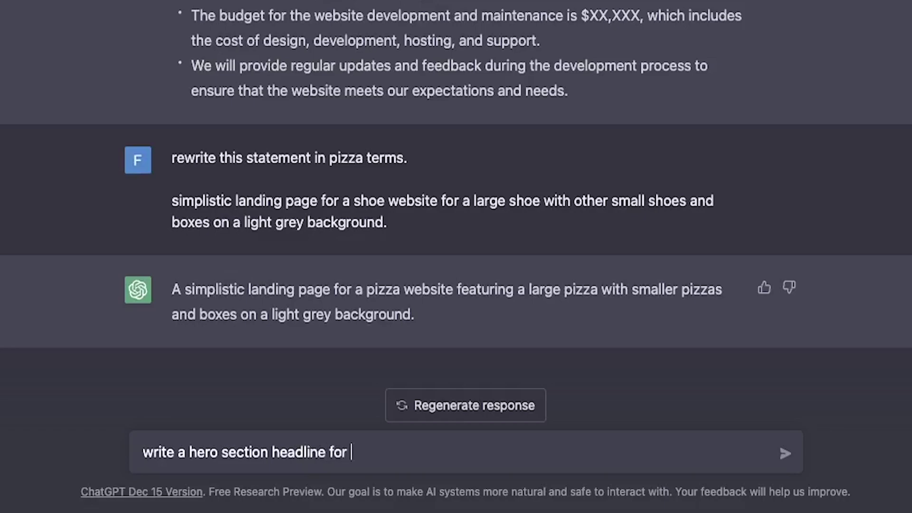
type("the pizza ")
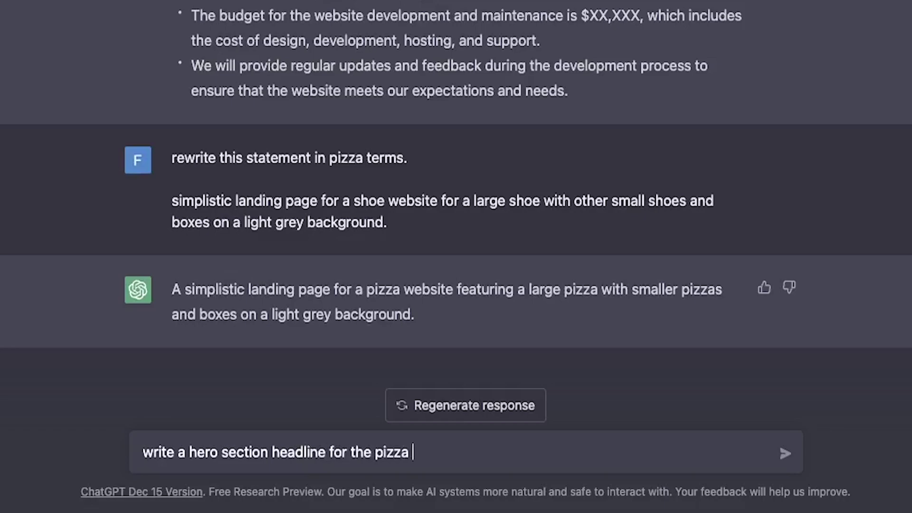
type("website")
key("Return")
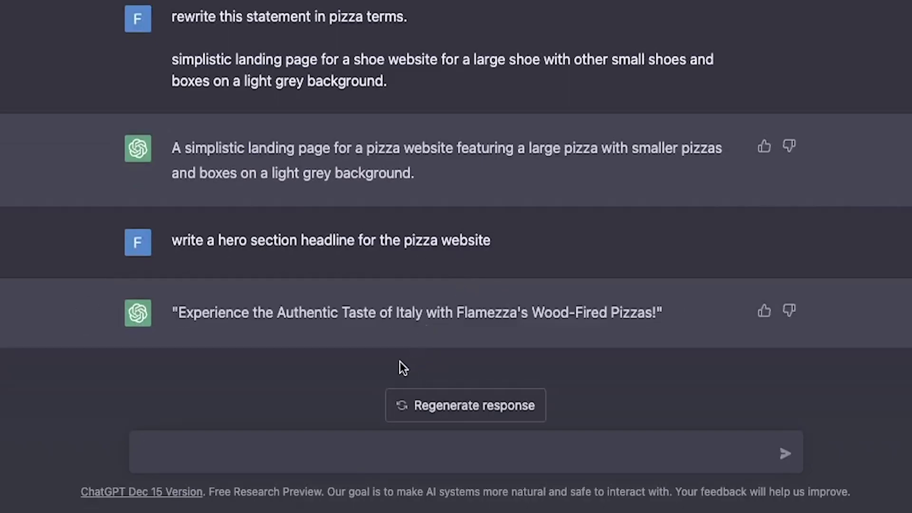
- Request '5 more' headlines and select the first suggested headline
type("5 more")
key("Return")
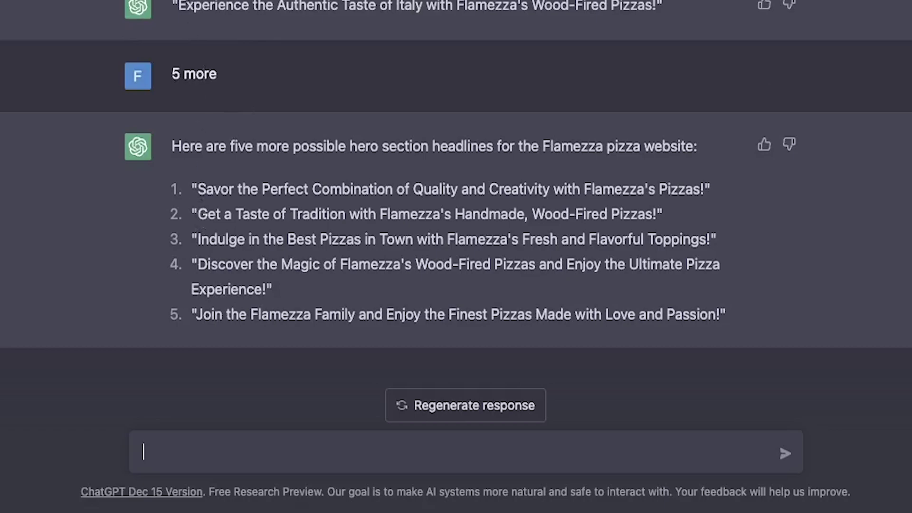
left_click_drag(179, 9, 657, 11)
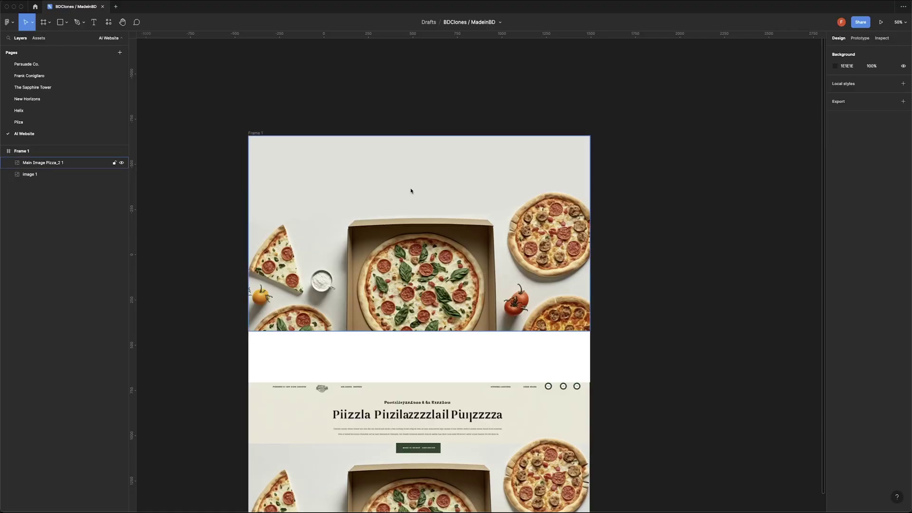
- Paste the headline as a new text layer in Frame 1 at size 64
key("t")
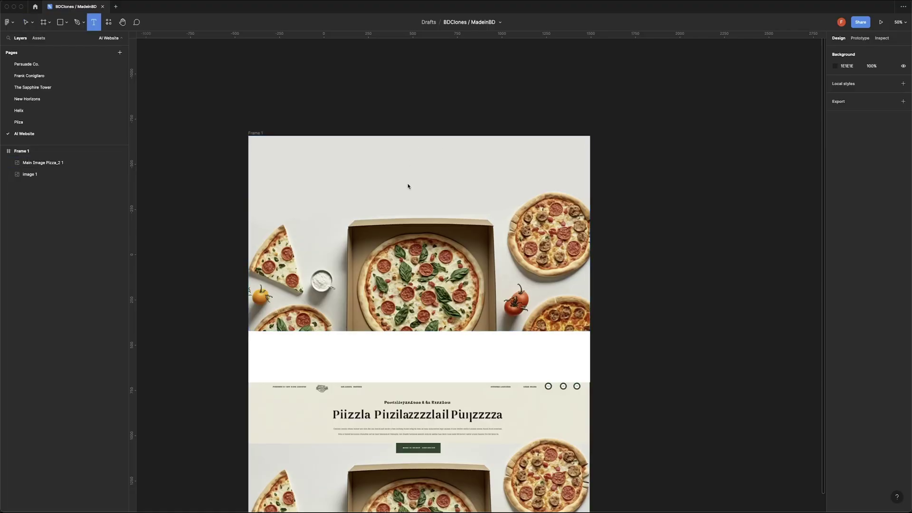
left_click(371, 168)
key("ctrl+v")
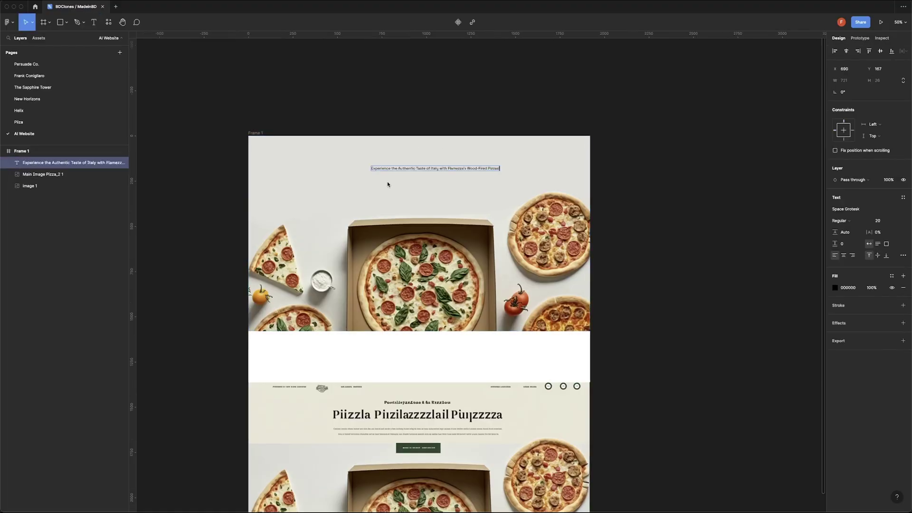
key("Escape")
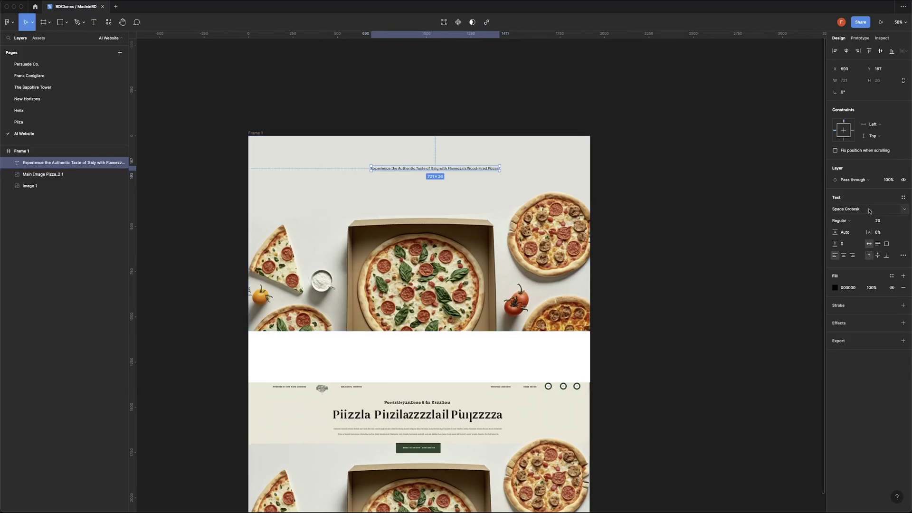
left_click(899, 221)
left_click(886, 272)
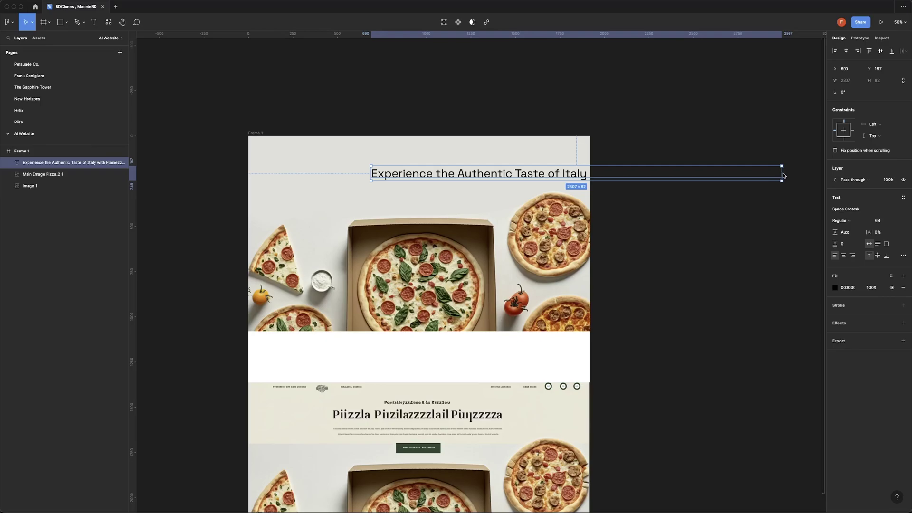
- Give the headline a fixed wrapping width with auto height, and center-align it
left_click(759, 174)
left_click_drag(751, 178, 635, 179)
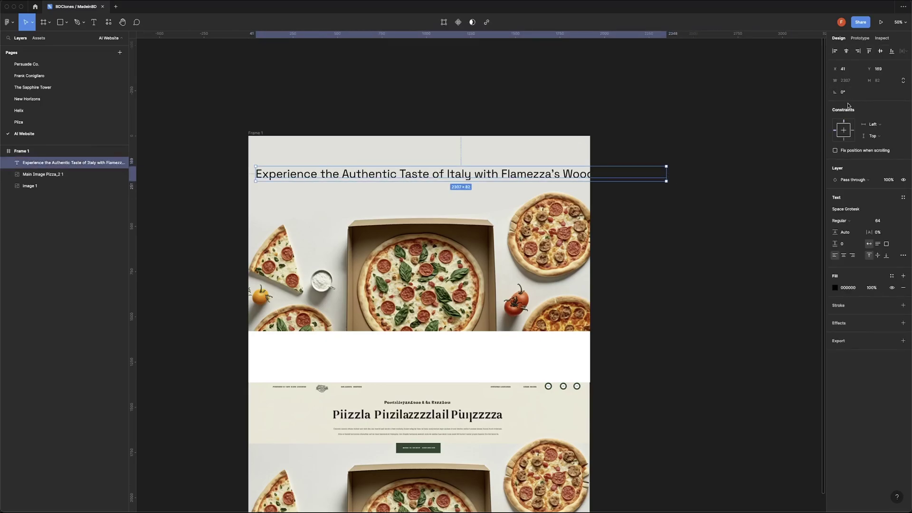
left_click(877, 243)
left_click_drag(256, 179, 372, 171)
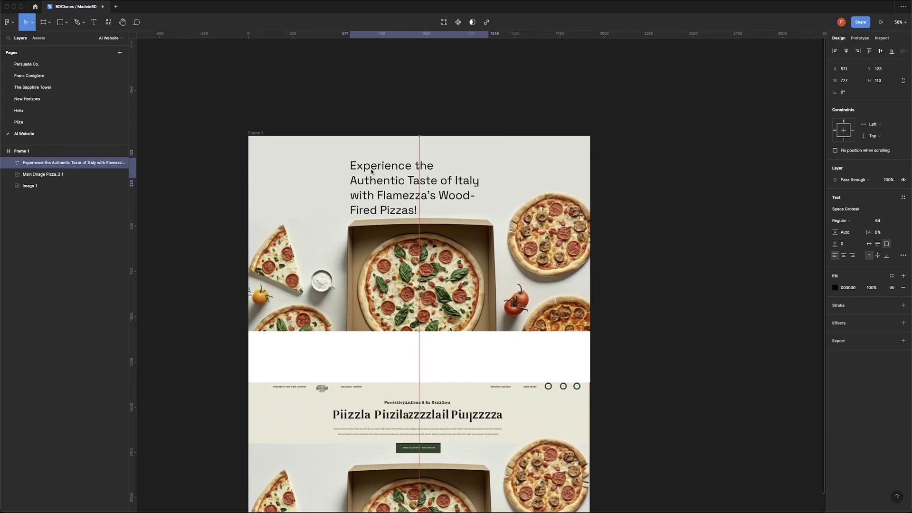
left_click(876, 244)
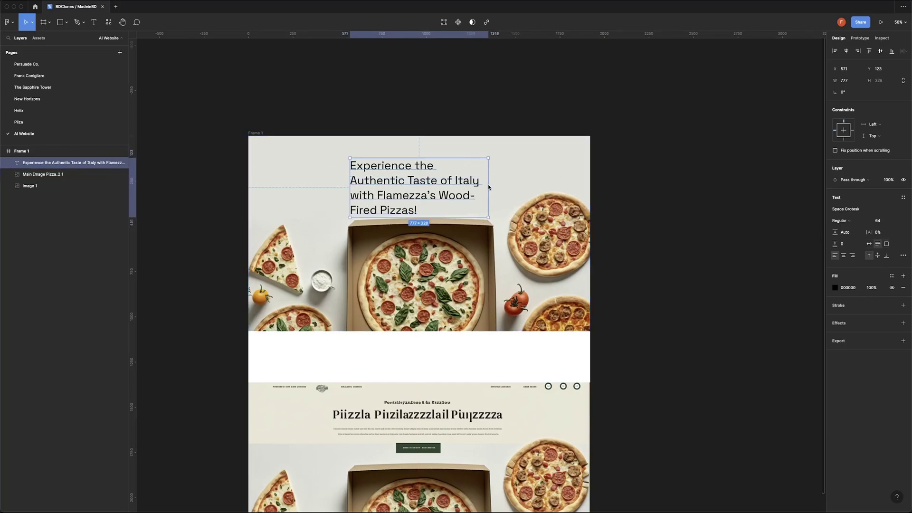
left_click_drag(488, 186, 586, 187)
scroll(489, 187, "up", 5)
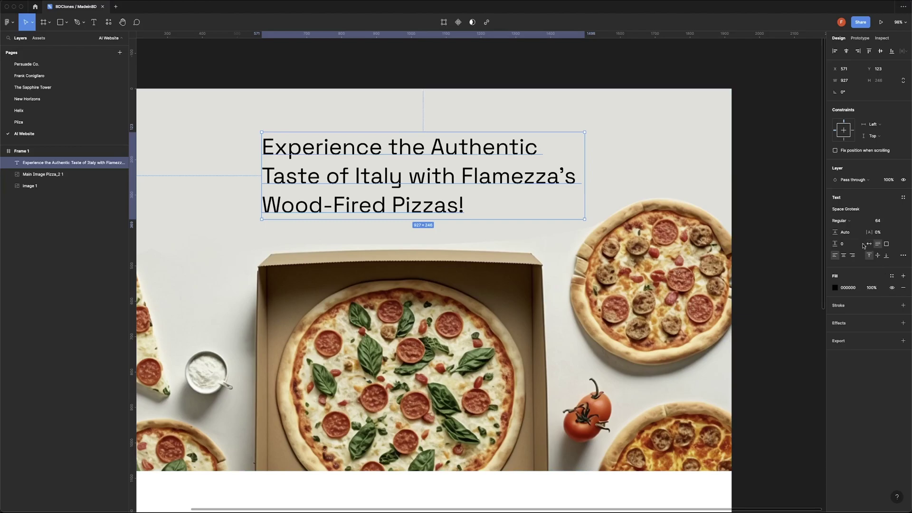
left_click(844, 256)
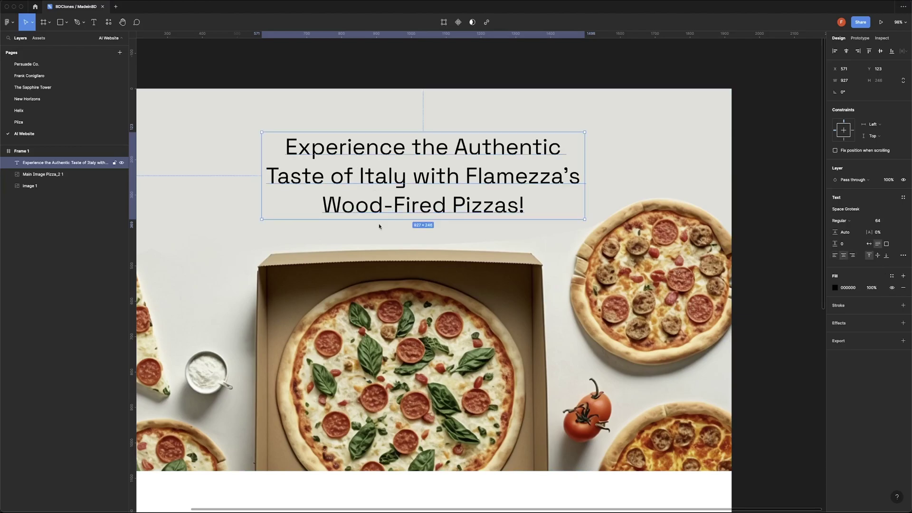
- Reduce the headline to size 48 and position it above the pizza box
scroll(334, 218, "down", 2)
scroll(335, 140, "down", 3)
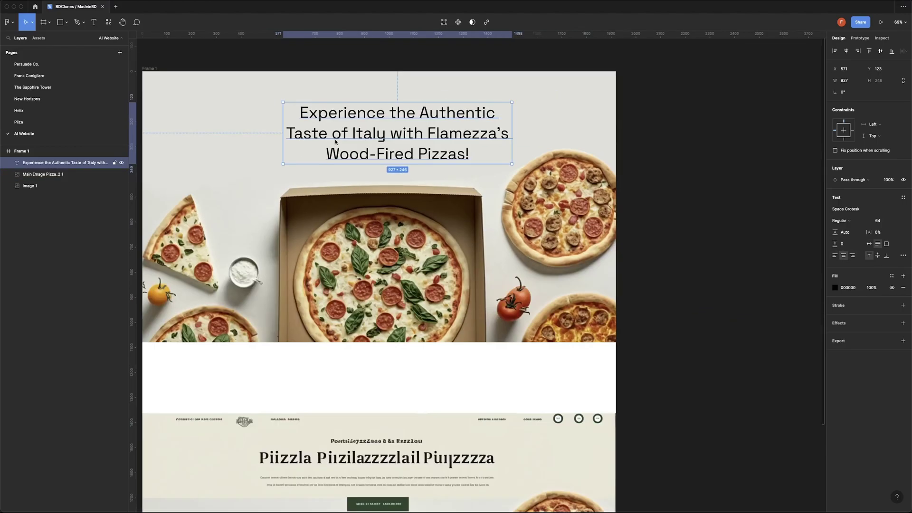
scroll(334, 140, "down", 2)
scroll(403, 181, "up", 3)
left_click_drag(448, 215, 440, 222)
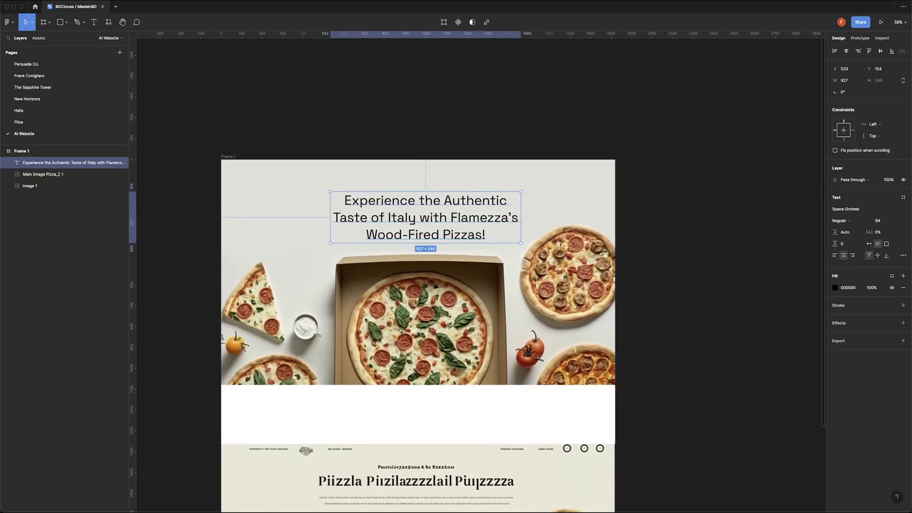
left_click(894, 223)
left_click(883, 210)
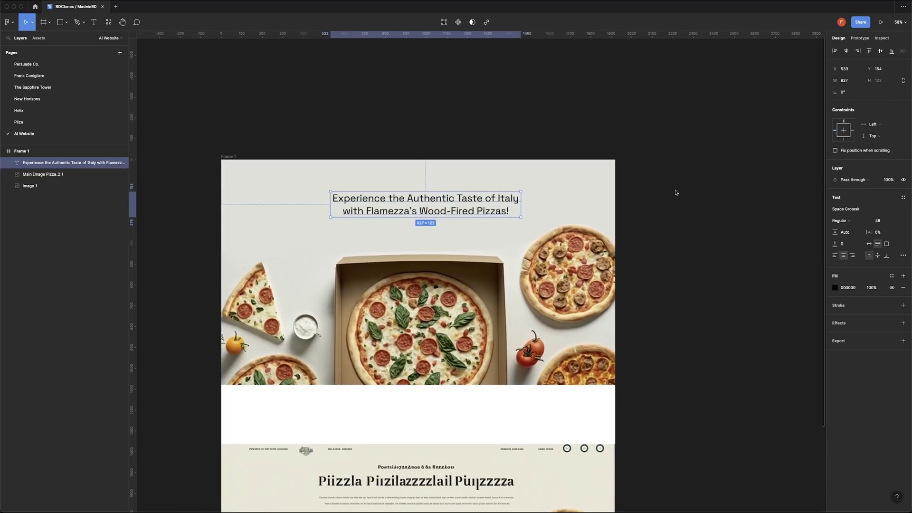
left_click_drag(466, 203, 459, 219)
left_click(619, 203)
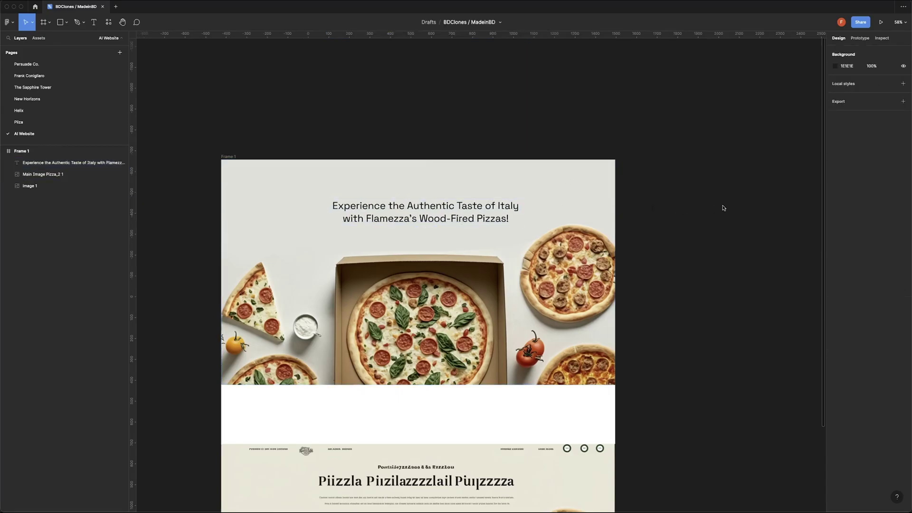
scroll(603, 221, "down", 1)
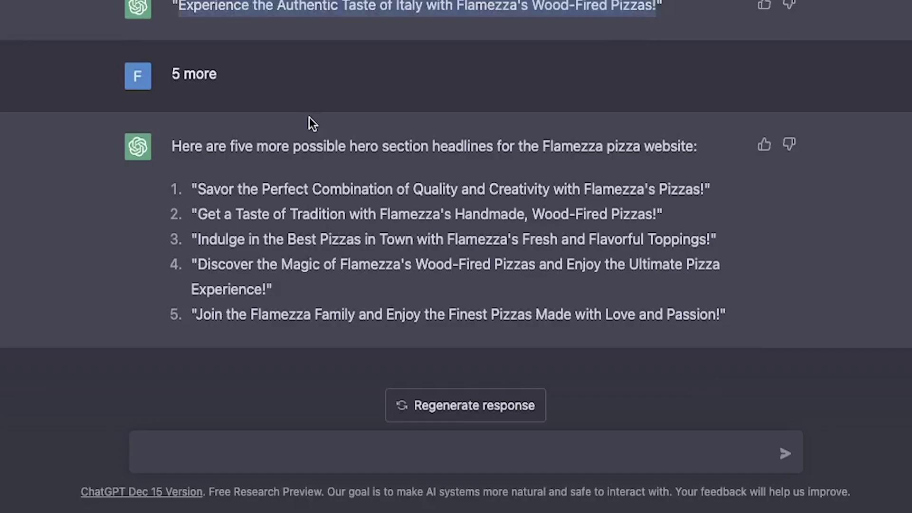
- Ask ChatGPT for a subtitle for the quoted Flamezza headline and select the suggested reply
left_click(269, 442)
type("write a sub")
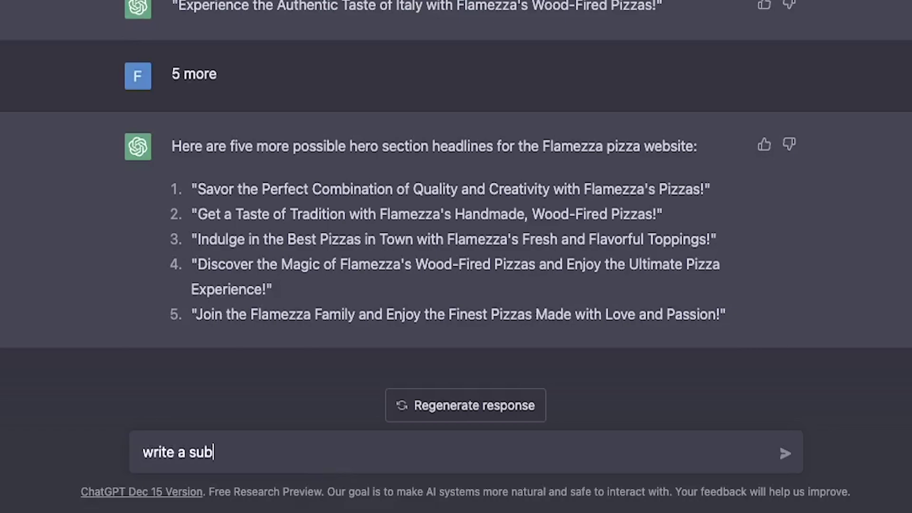
type("title for this g")
key("BackSpace")
type("headline text")
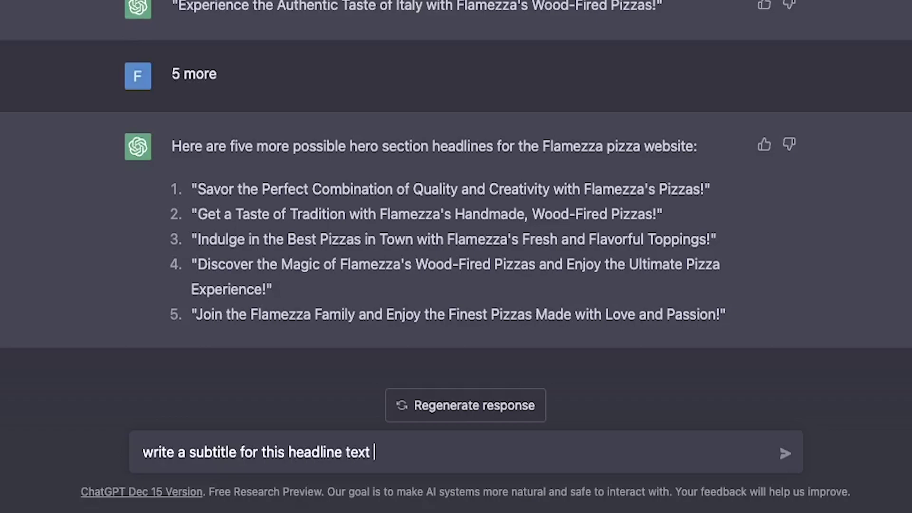
type("Experience the Authentic Taste of Italy with Flamezza's Wood-Fired Pizzas!")
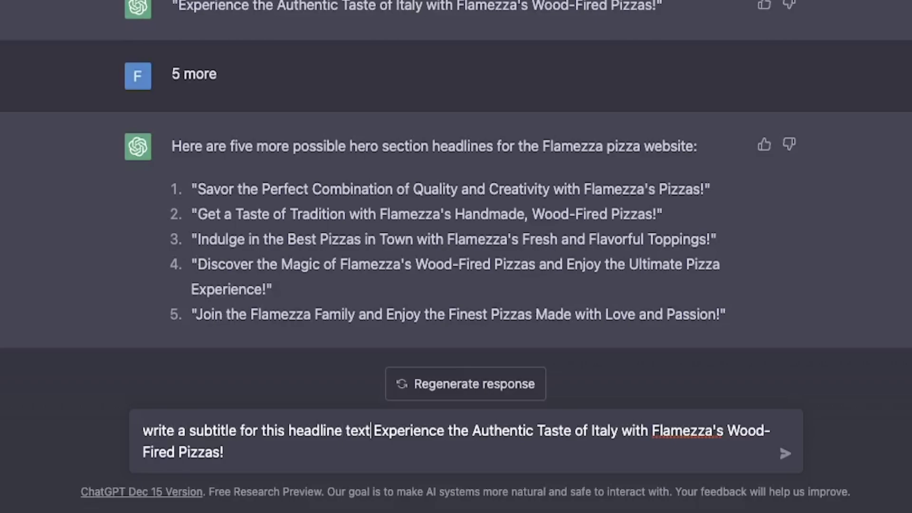
left_click(375, 430)
type("\"")
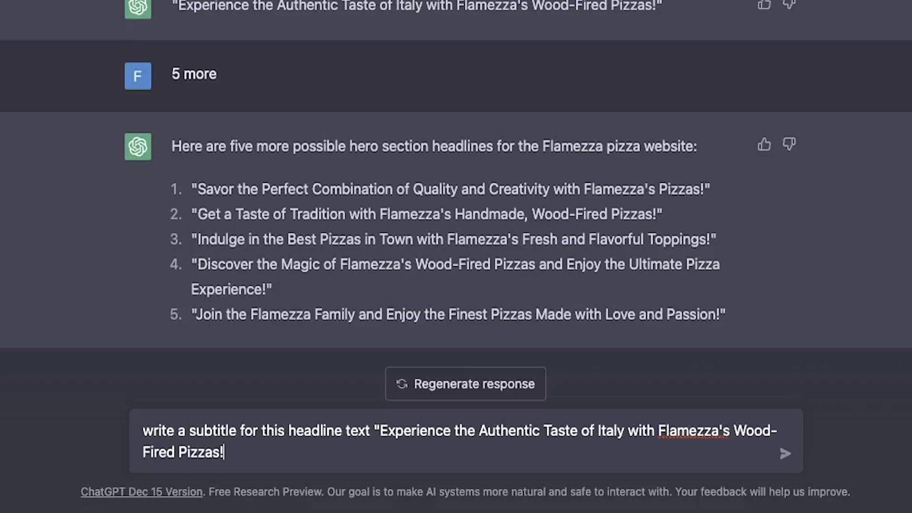
key("Return")
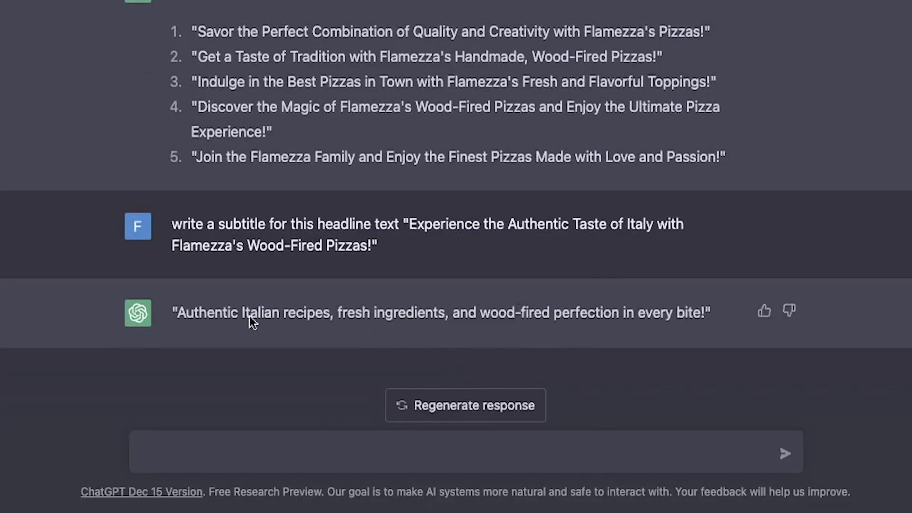
left_click_drag(180, 315, 707, 317)
key("super+c")
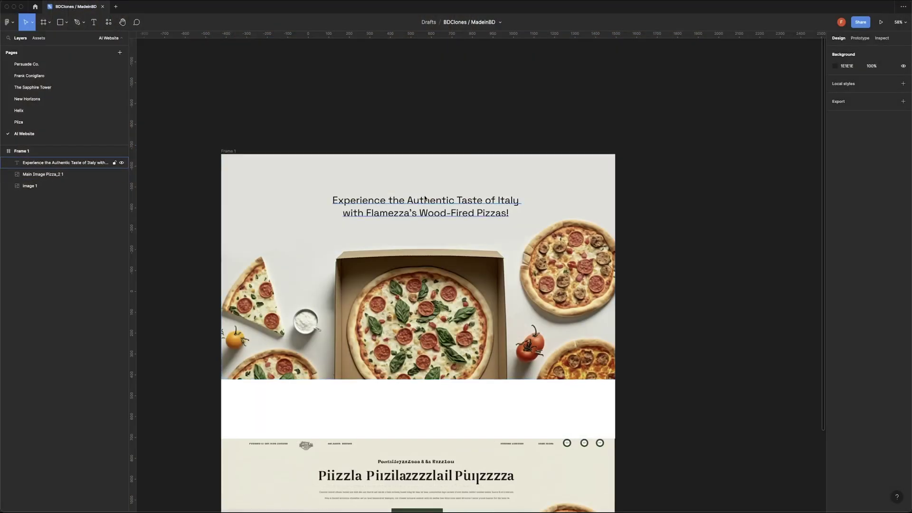
- Duplicate the headline below itself as the pasted subtitle, at font size 20 with auto width
left_click_drag(424, 224, 424, 256)
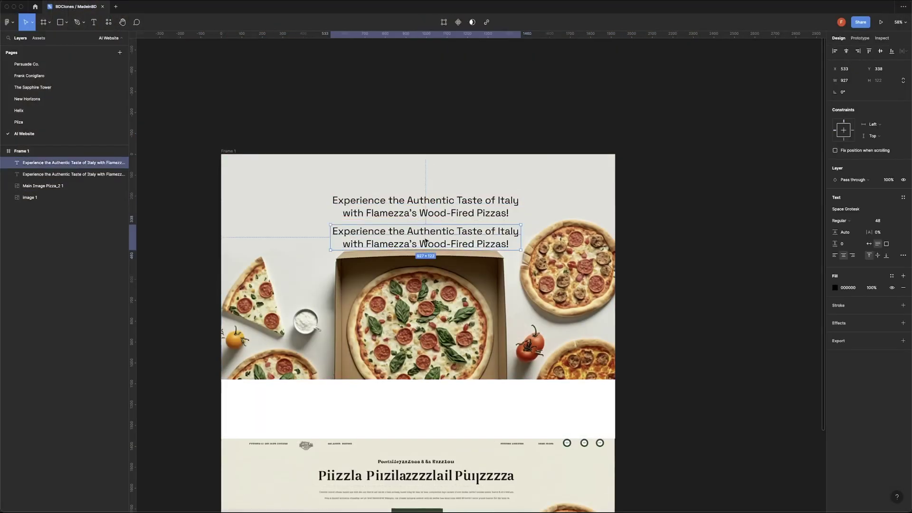
double_click(424, 238)
key("super+v")
key("Escape")
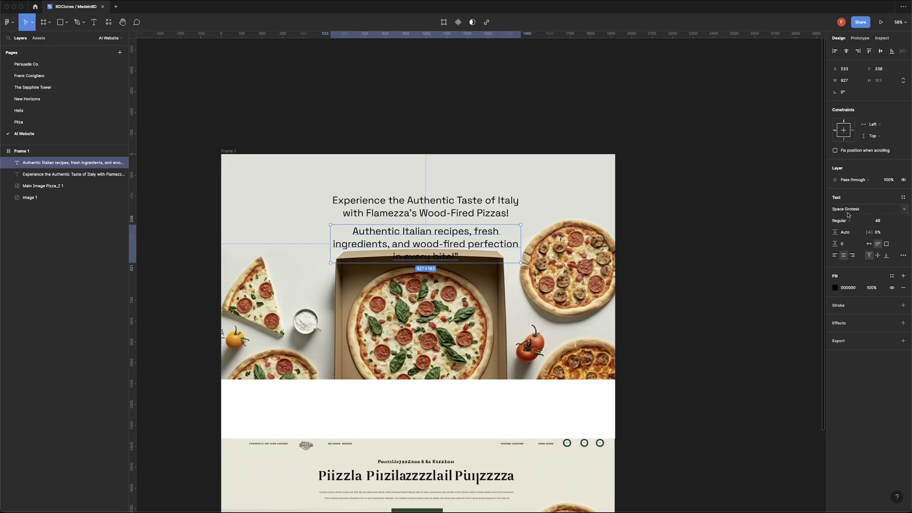
left_click(894, 223)
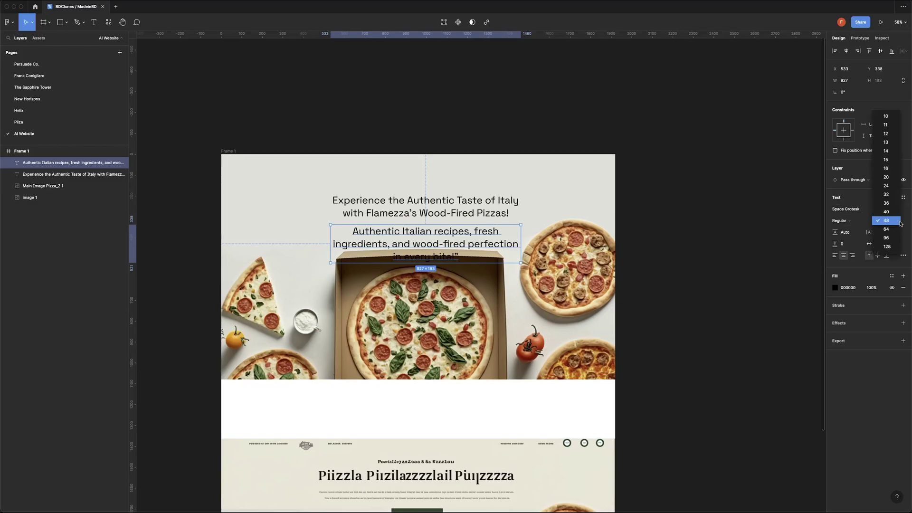
left_click(891, 180)
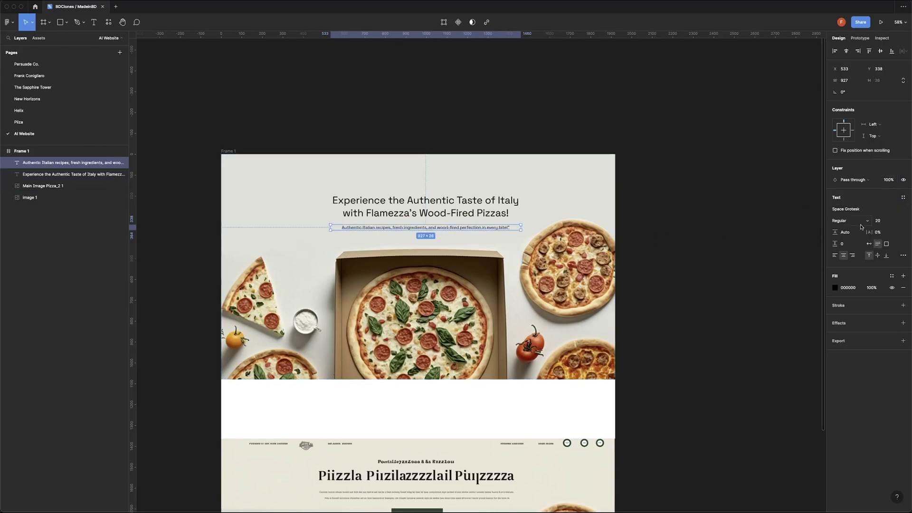
left_click(868, 244)
double_click(472, 228)
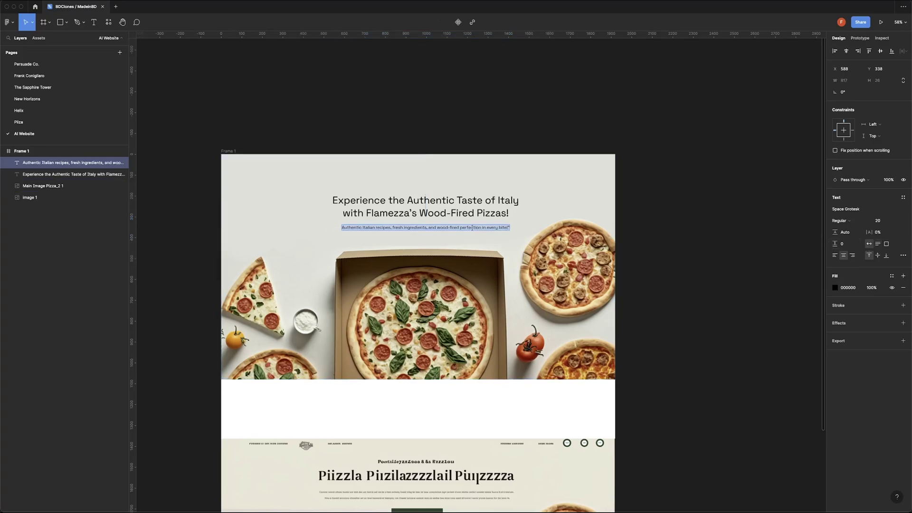
key("Escape")
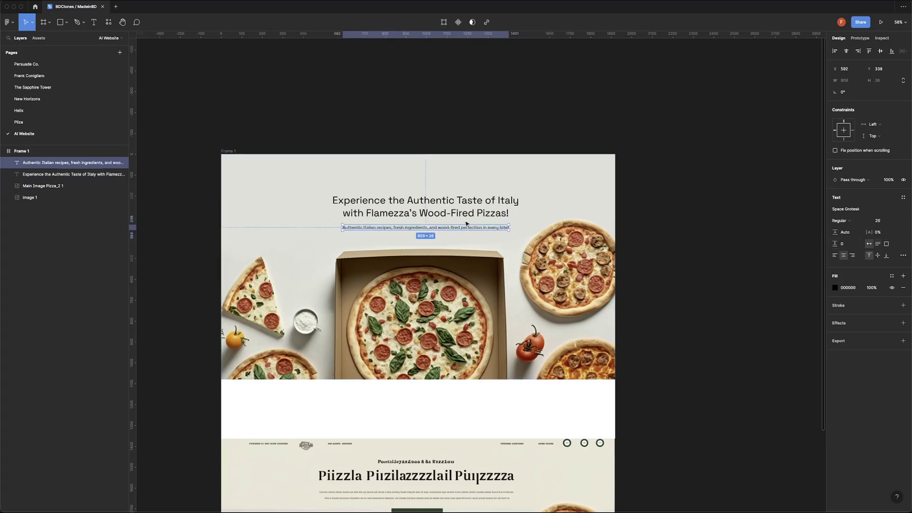
- Move the headline and subtitle up together with a 20 gap between them
left_click(543, 198)
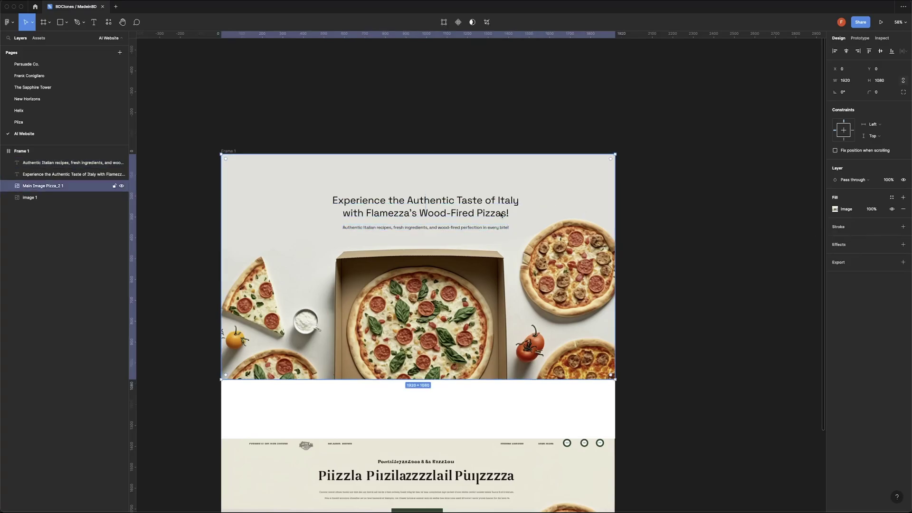
left_click(425, 228)
left_click(431, 214, "shift")
left_click_drag(431, 215, 432, 205)
left_click(852, 105)
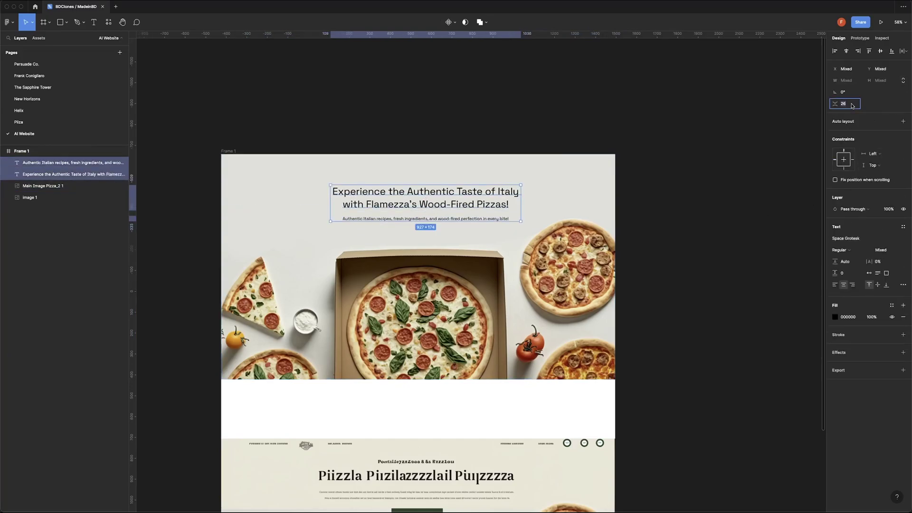
type("20")
key("Return")
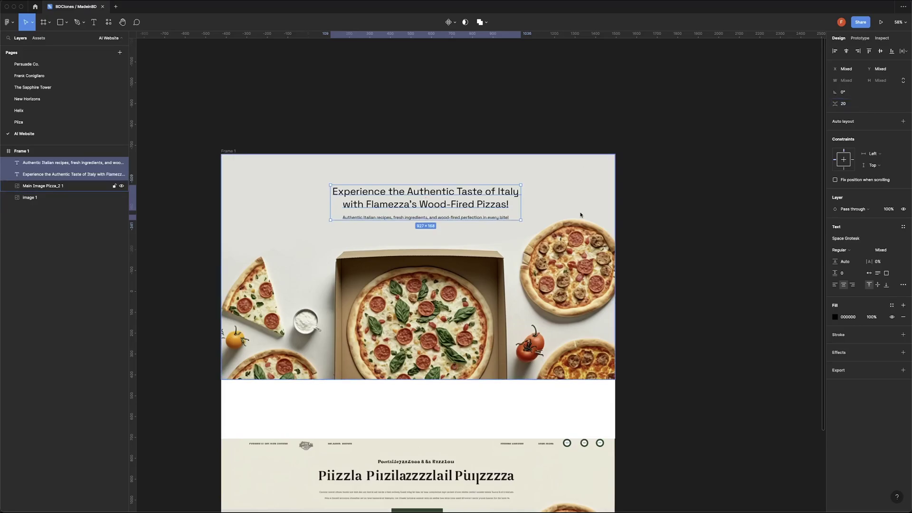
- Lock the pizza background image layer after undoing an accidental move
left_click(576, 193)
left_click_drag(409, 206, 513, 243)
key("super+z")
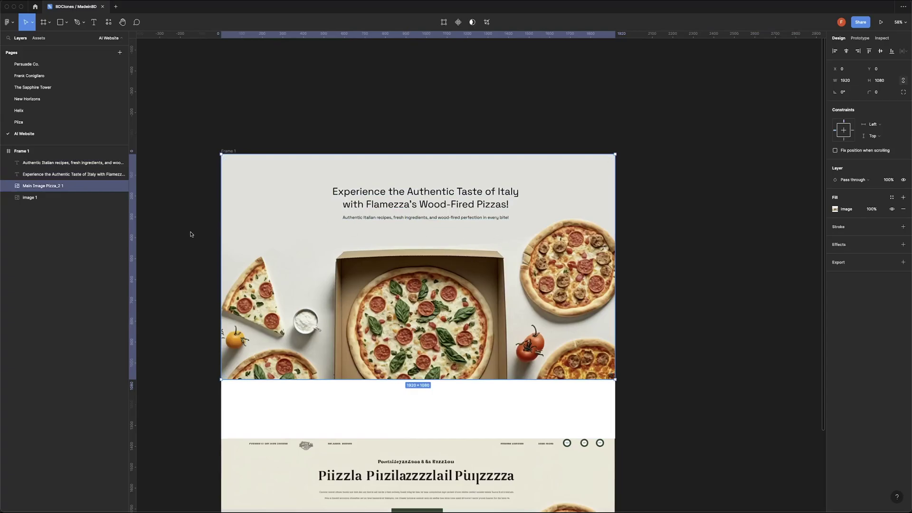
left_click(115, 187)
left_click(489, 237)
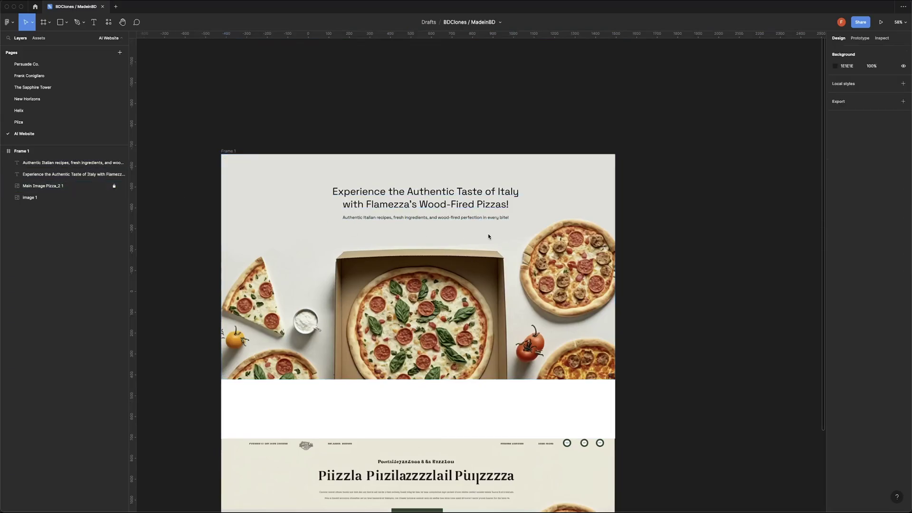
left_click_drag(312, 183, 531, 234)
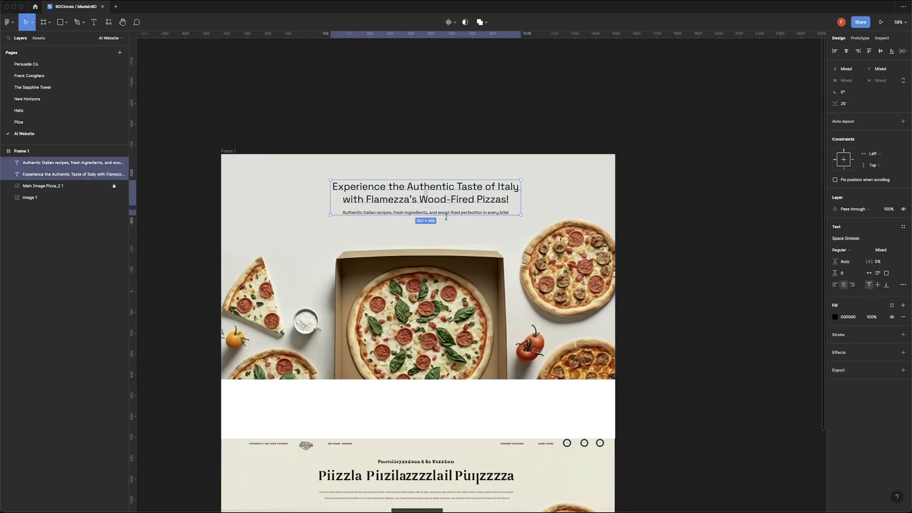
left_click(446, 229)
key("super+Tab")
left_click(422, 484)
- Ask ChatGPT to write a CTA for the headline text
type("write a ")
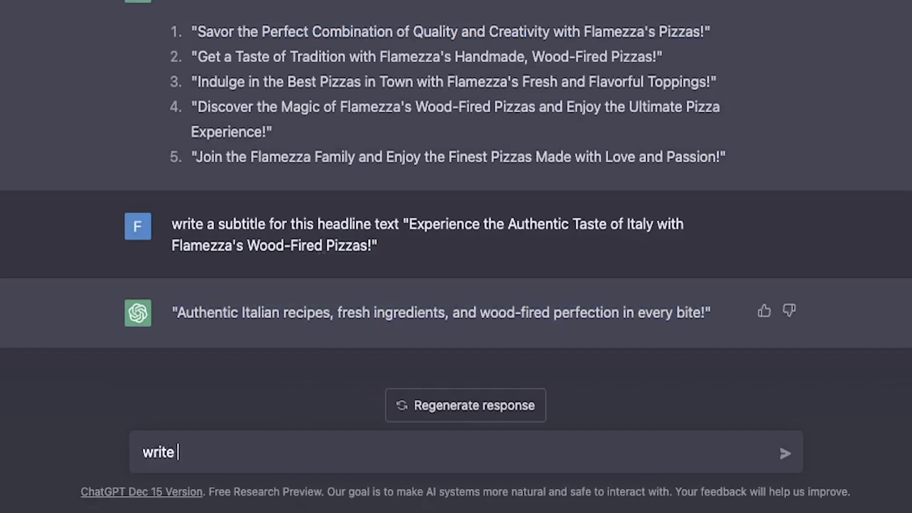
type("cta")
key("Return")
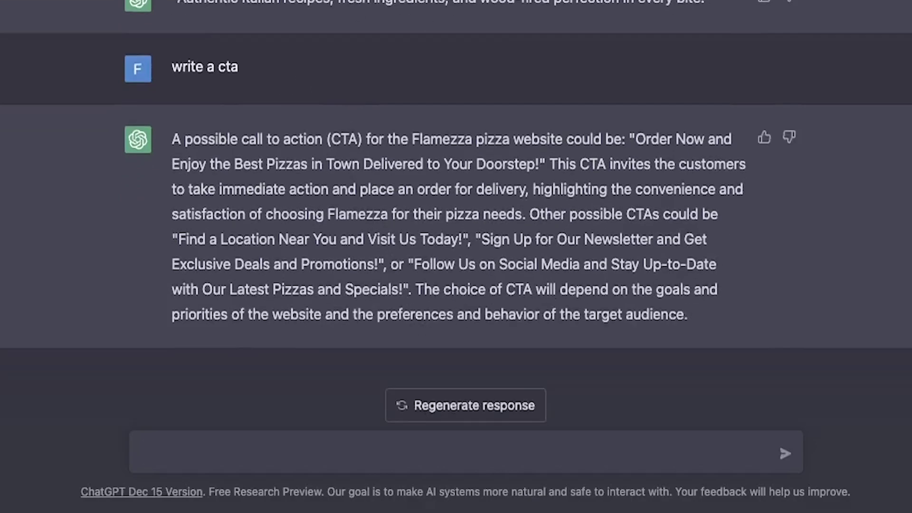
left_click(769, 65)
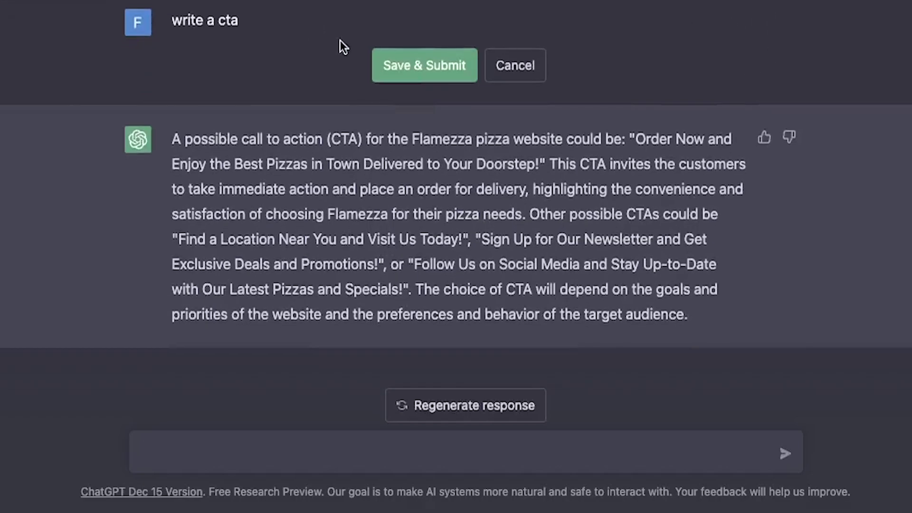
type("for the ")
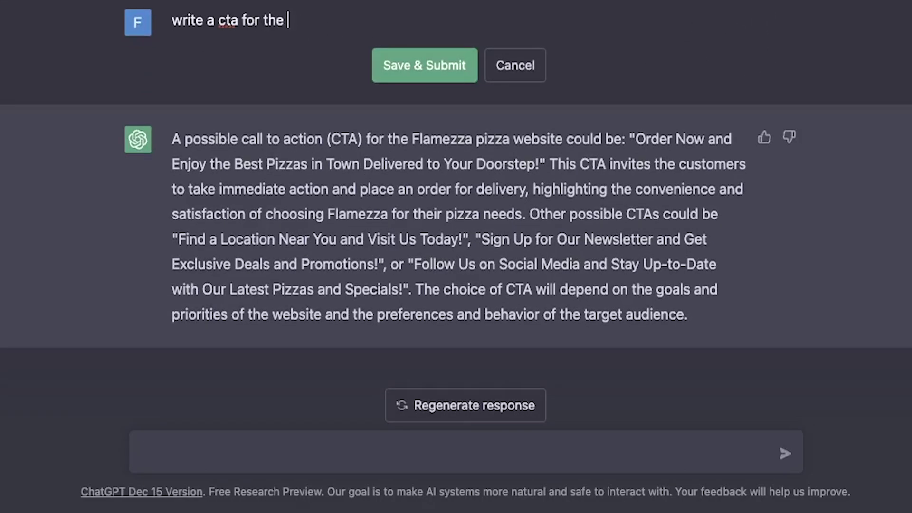
type("headline text")
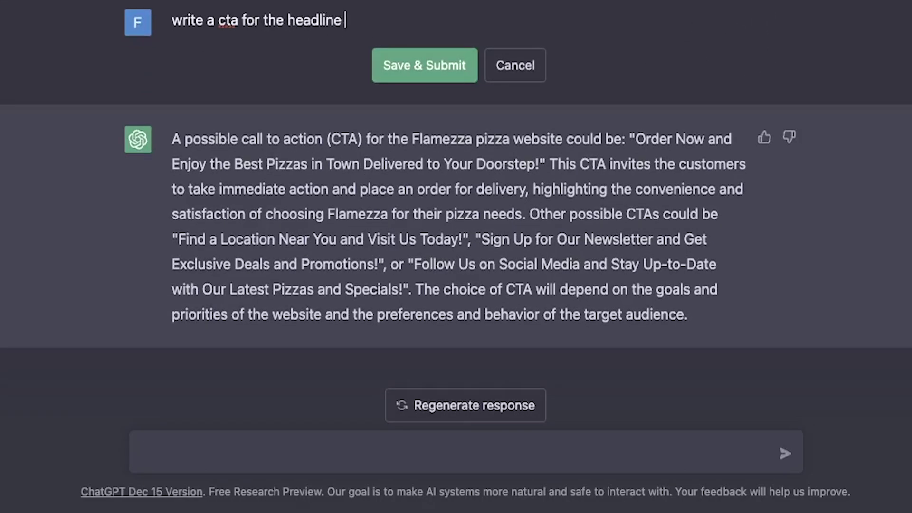
left_click(423, 65)
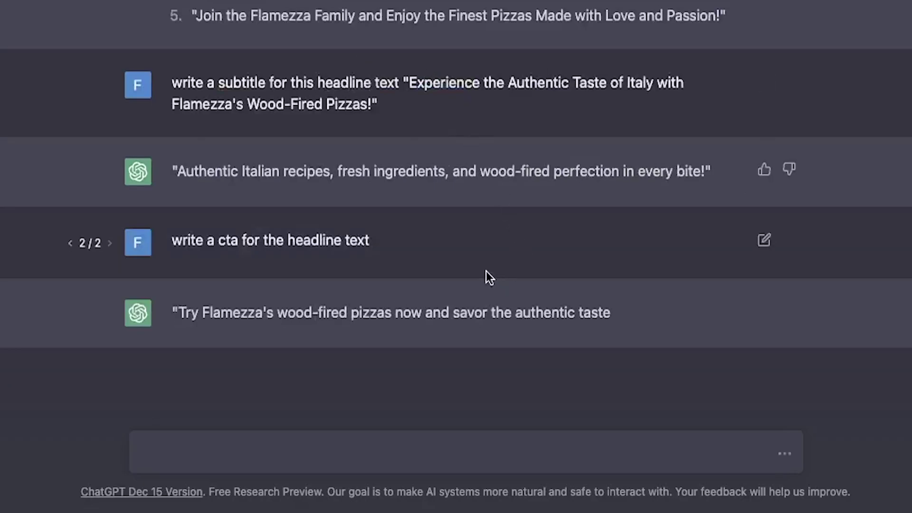
- Reword the CTA prompt to request a 3 worded CTA
left_click(763, 241)
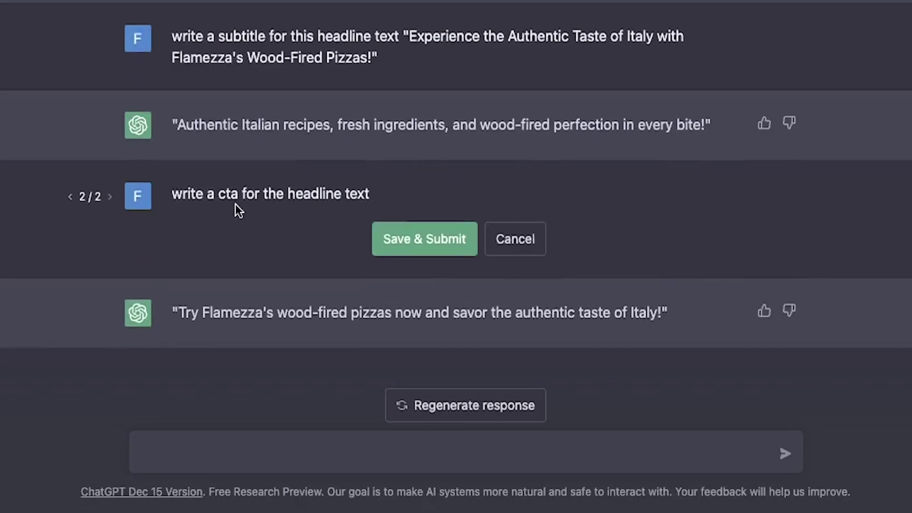
left_click(206, 194)
type("3 worded")
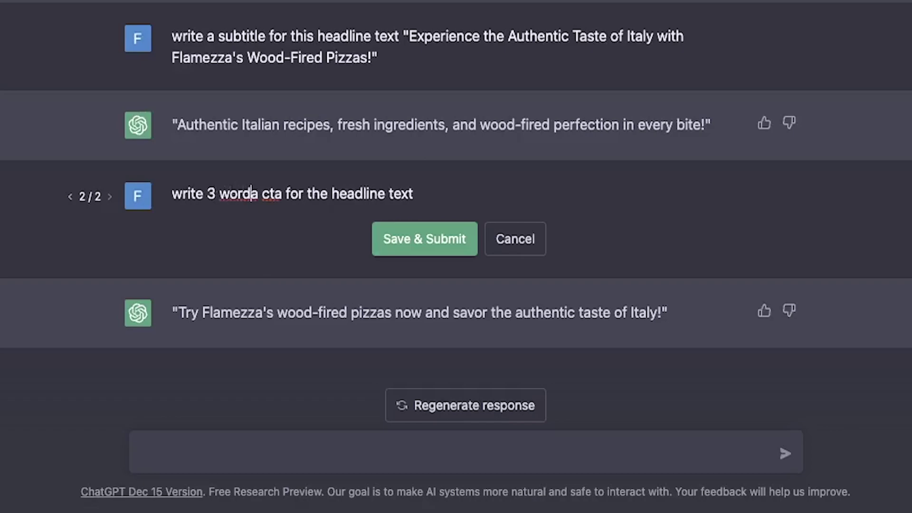
key("Delete")
key("Delete")
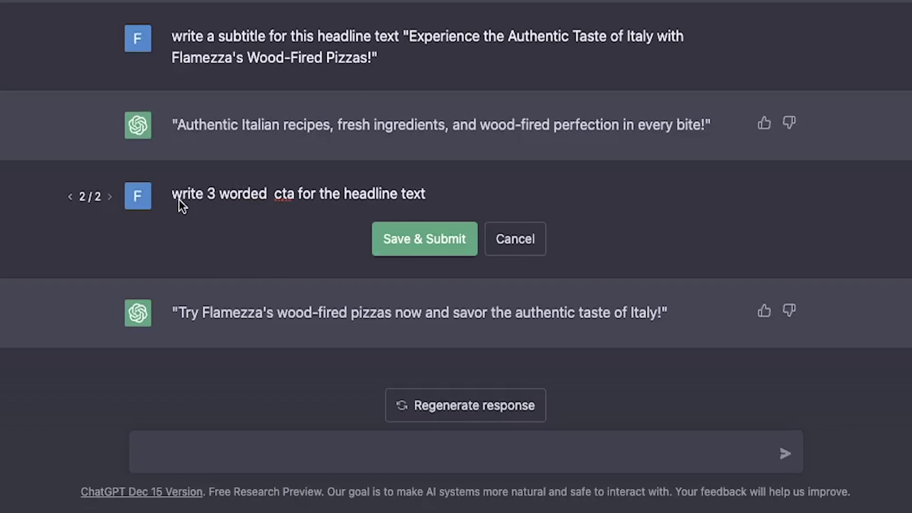
left_click(205, 193)
type("a ")
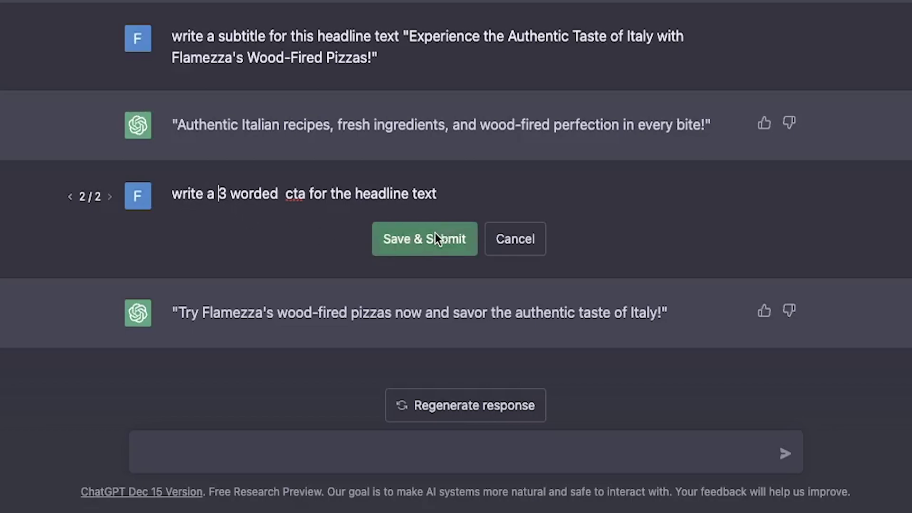
type("CTA")
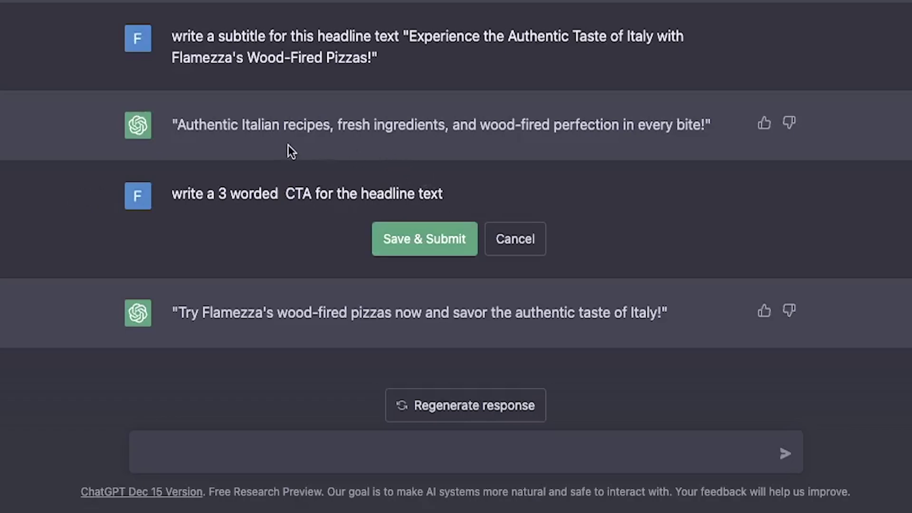
- Add the quoted subtitle to the prompt, resubmit it, and ask for 5 more options
type("Authentic Italian recipes, fresh ingredients, and wood-fired perfection in every bite!\"")
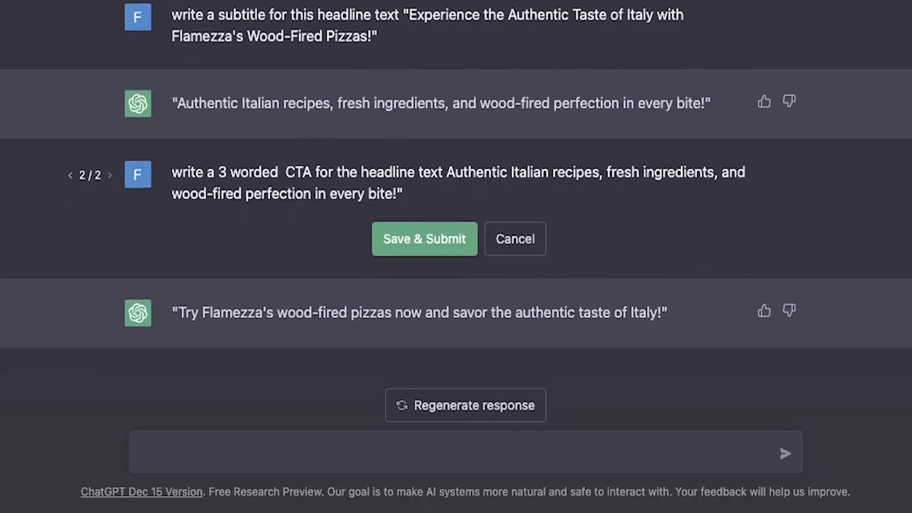
left_click(446, 171)
type("\"")
key("super+Down")
type("\"")
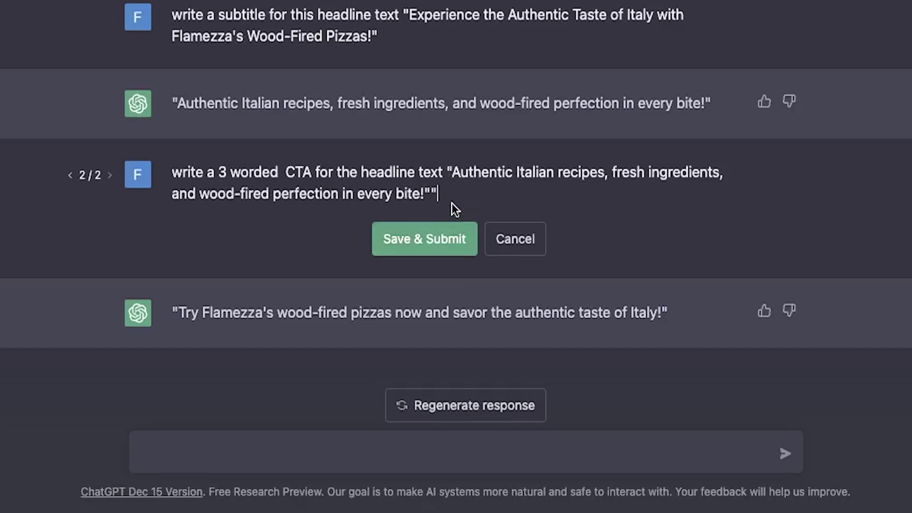
left_click(434, 227)
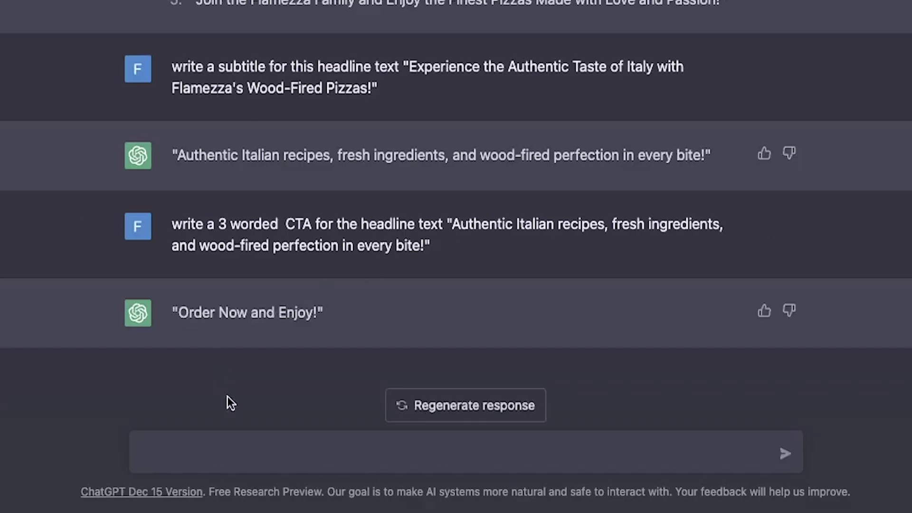
type("5 more")
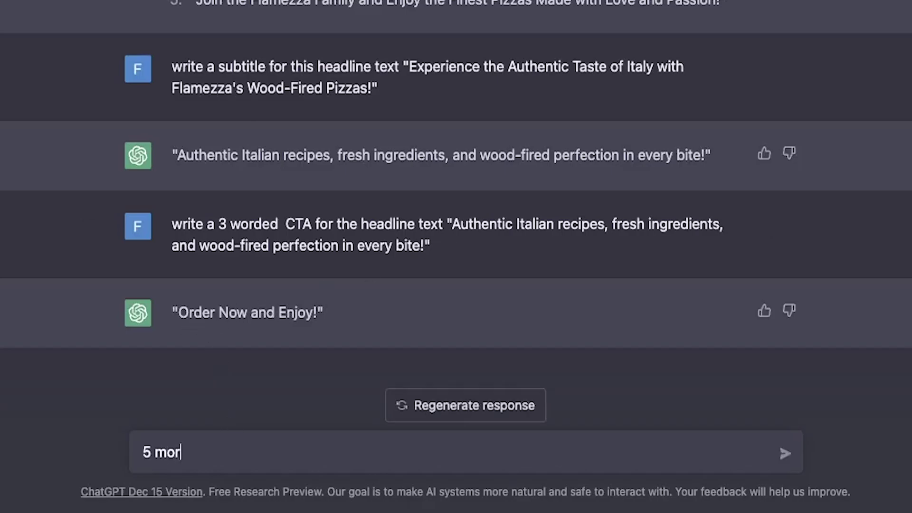
key("Return")
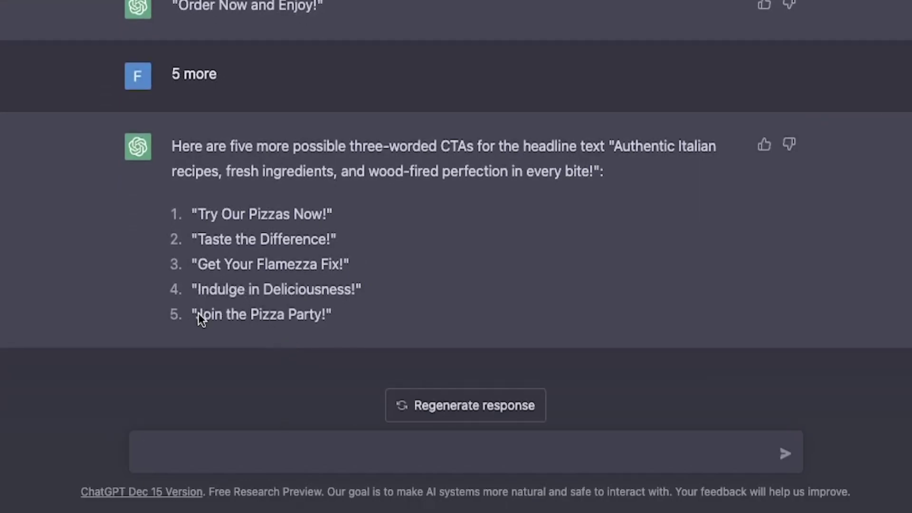
- Duplicate the subtitle below itself and retype it as 'Try Our Pizzas Now'
left_click_drag(199, 218, 323, 223)
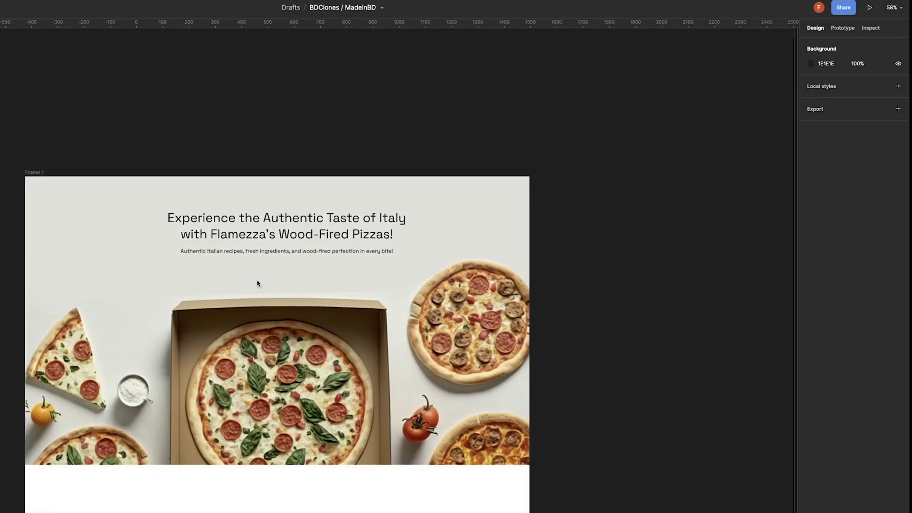
double_click(269, 255)
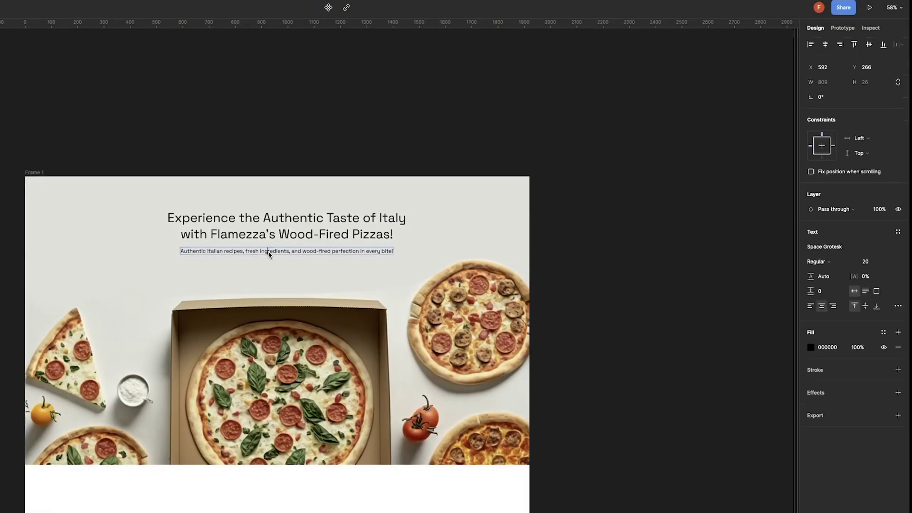
key("Escape")
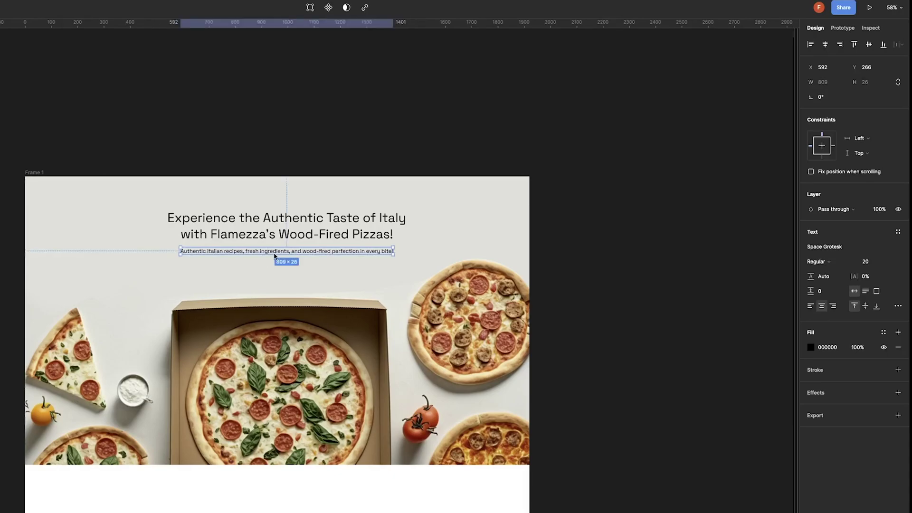
left_click_drag(277, 257, 275, 271)
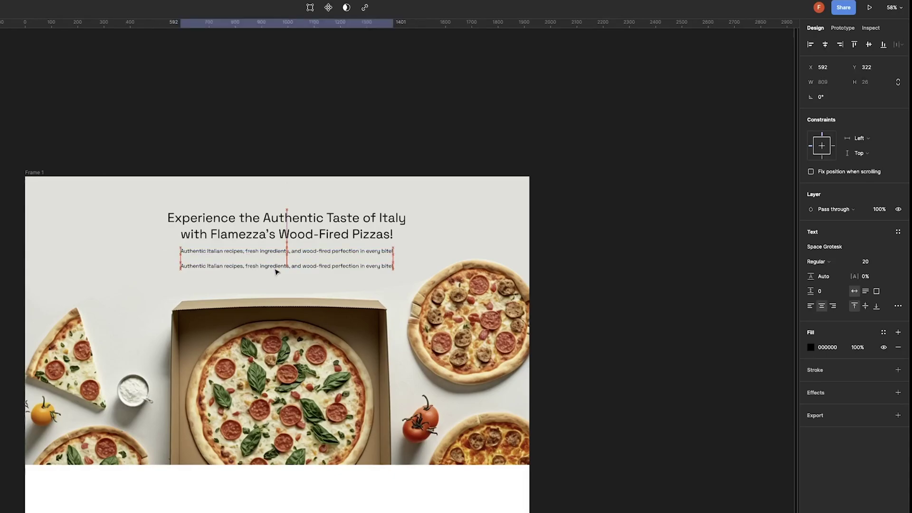
key("Return")
type("Try Our Pizzas Now")
key("Escape")
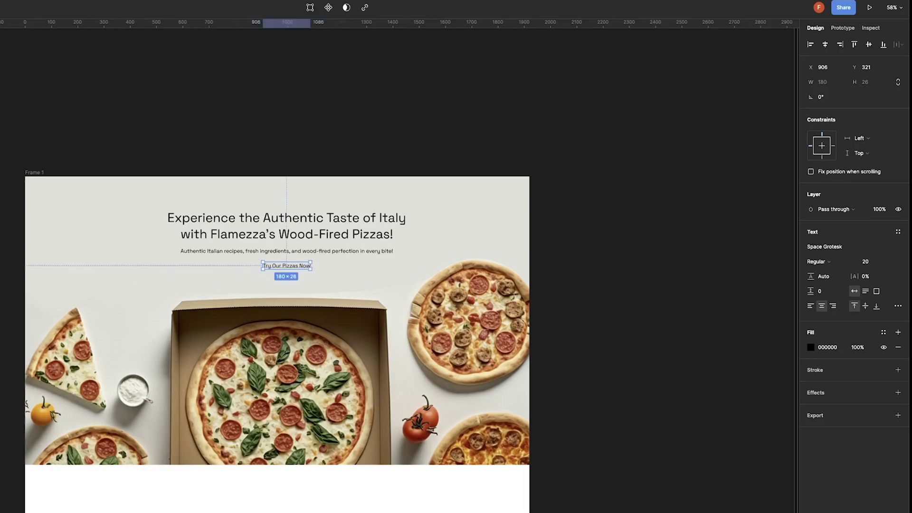
- Set the button text to size 32, nudge it lower, and wrap it in a frame
left_click(899, 265)
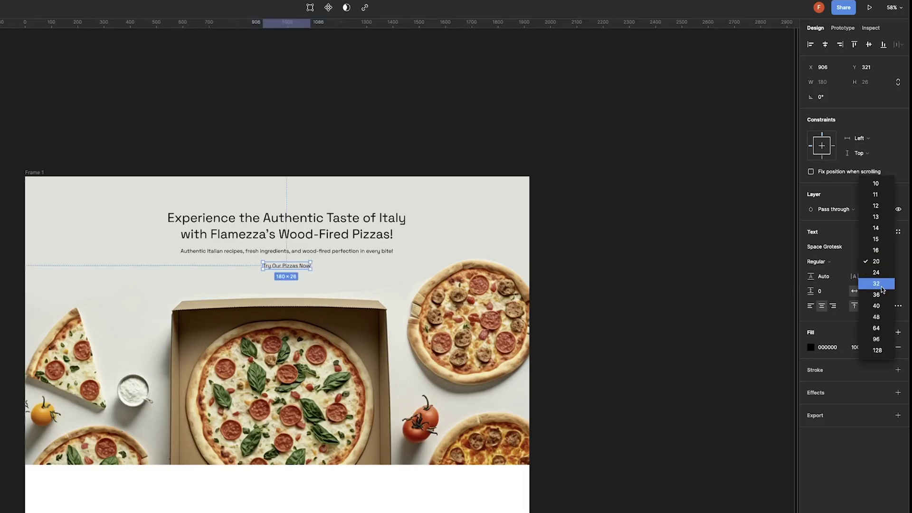
left_click(875, 281)
left_click_drag(284, 270, 295, 273)
right_click(295, 273)
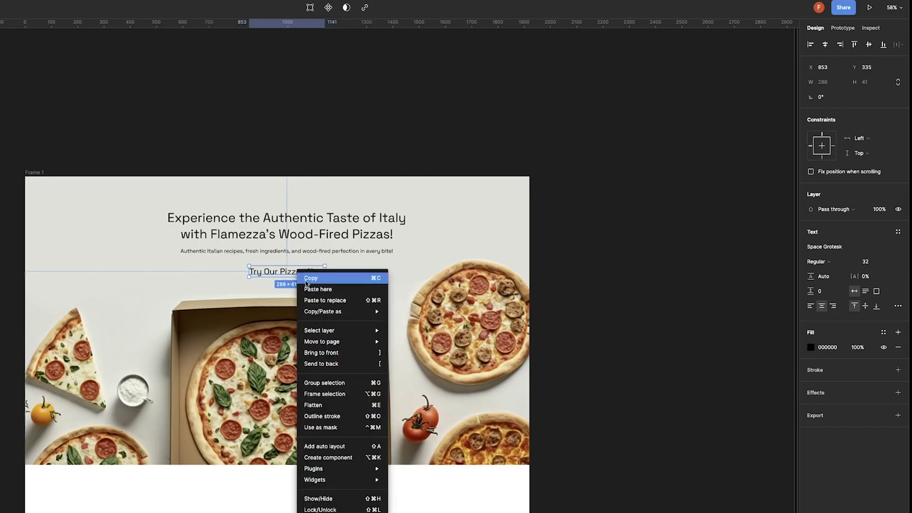
left_click(334, 397)
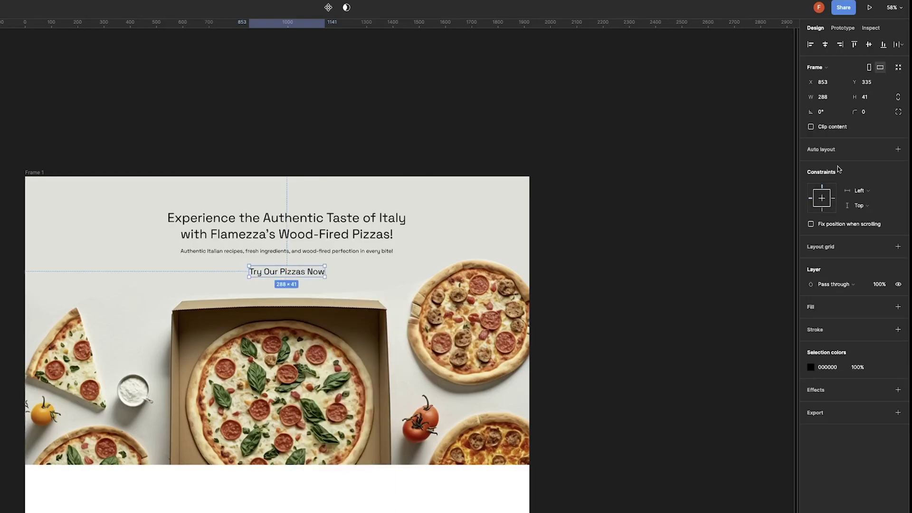
- Give the button frame auto layout with 45 horizontal and 20 vertical padding
left_click(897, 149)
left_click(831, 213)
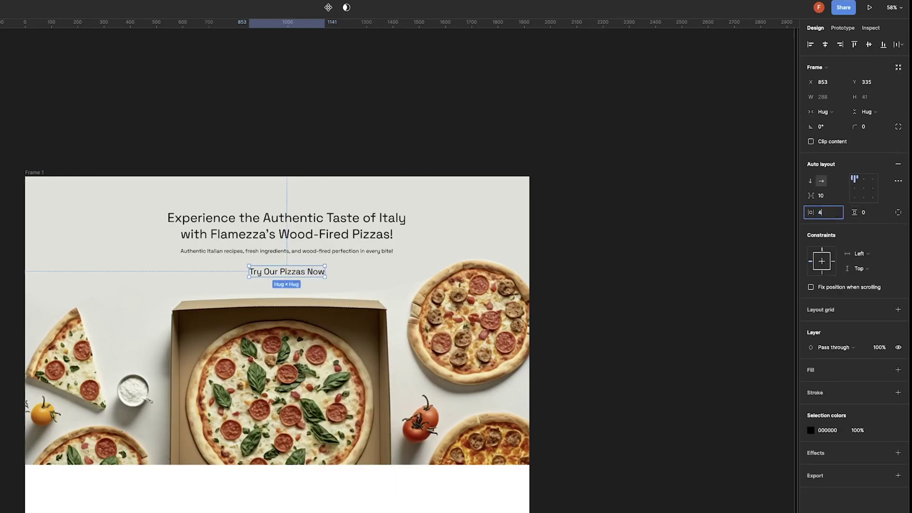
type("45")
key("Tab")
key("Return")
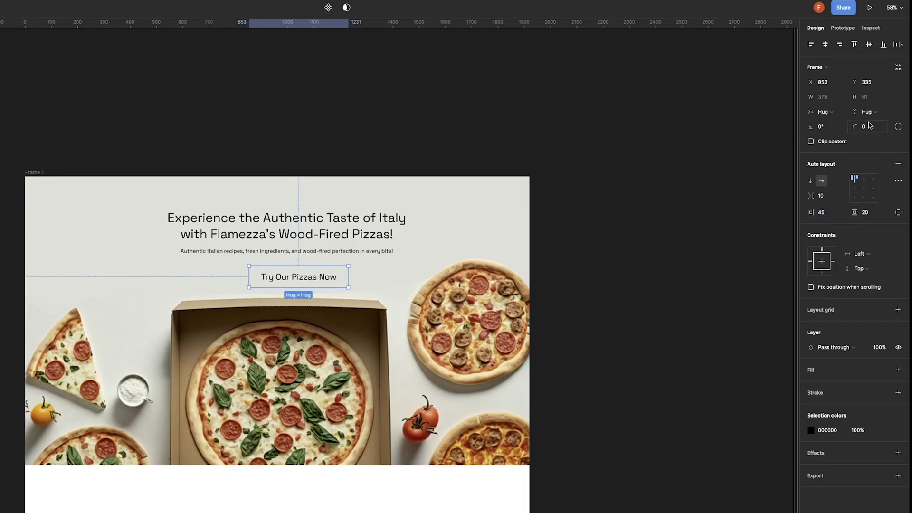
scroll(294, 299, "down", 5)
scroll(293, 299, "up", 3)
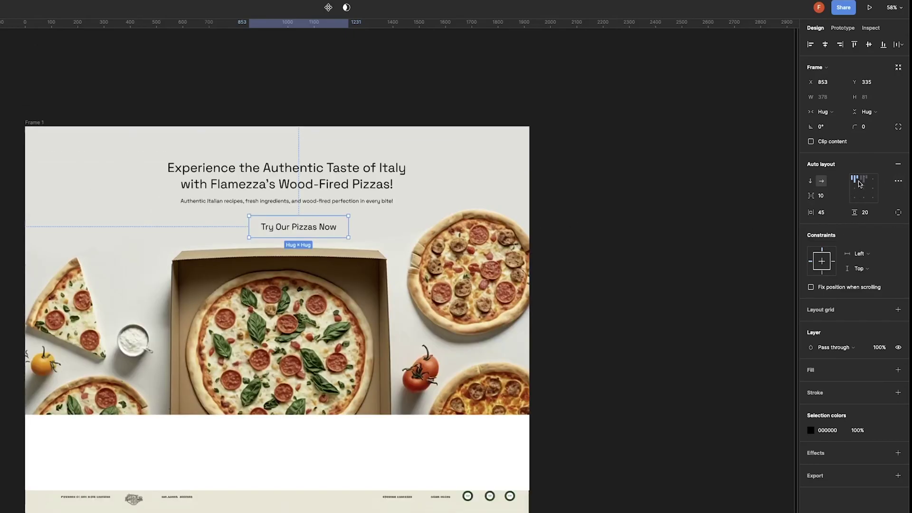
scroll(358, 277, "down", 3)
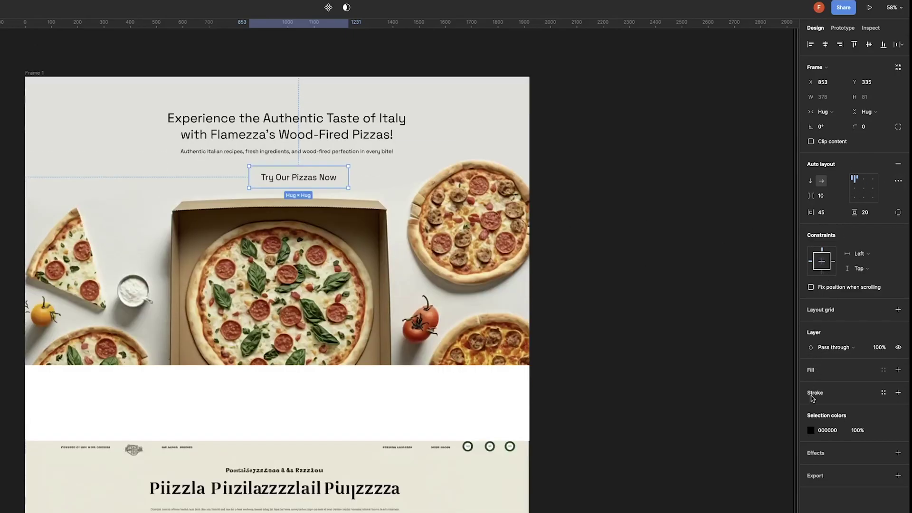
- Fill the button frame with dark green 29442E sampled from the reference
left_click(897, 369)
left_click(816, 385)
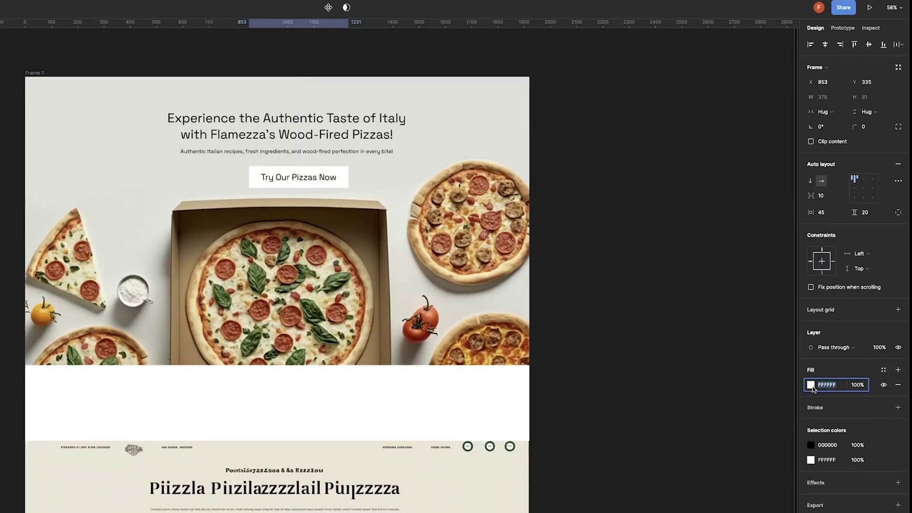
left_click(813, 386)
key("i")
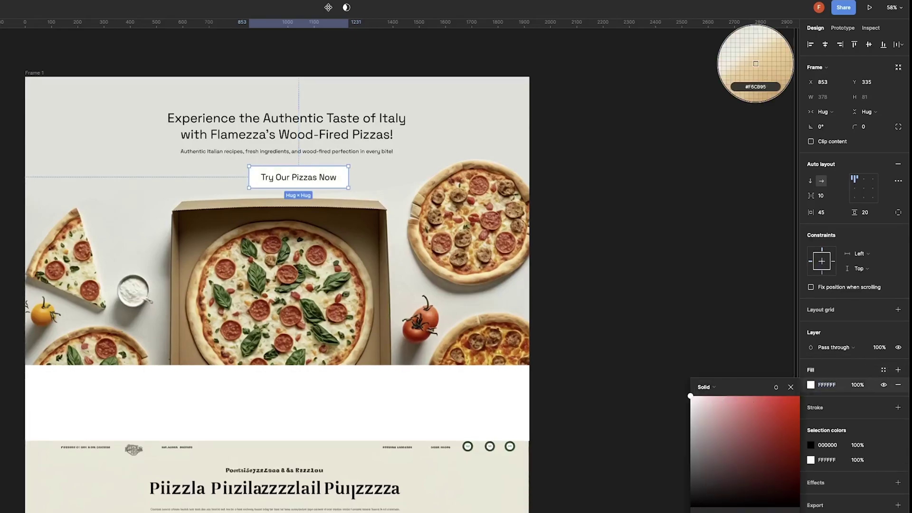
left_click(755, 64)
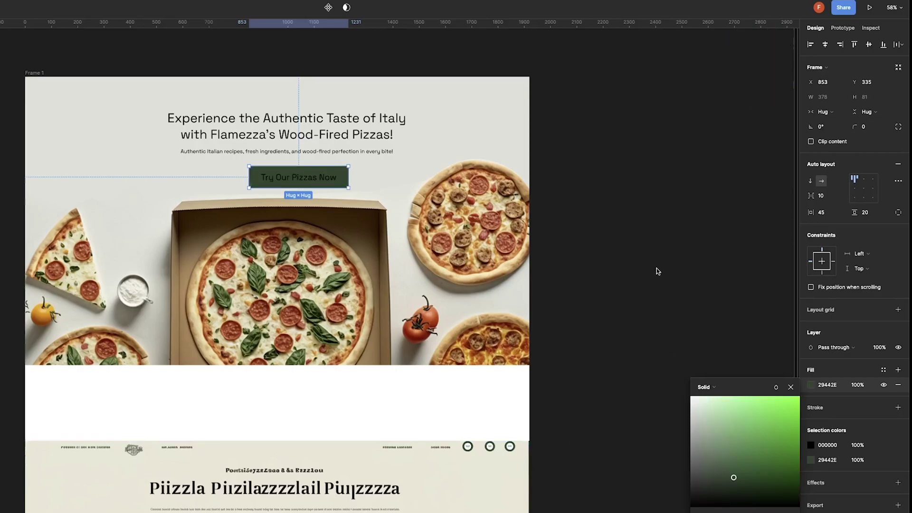
left_click(618, 308)
left_click(342, 184)
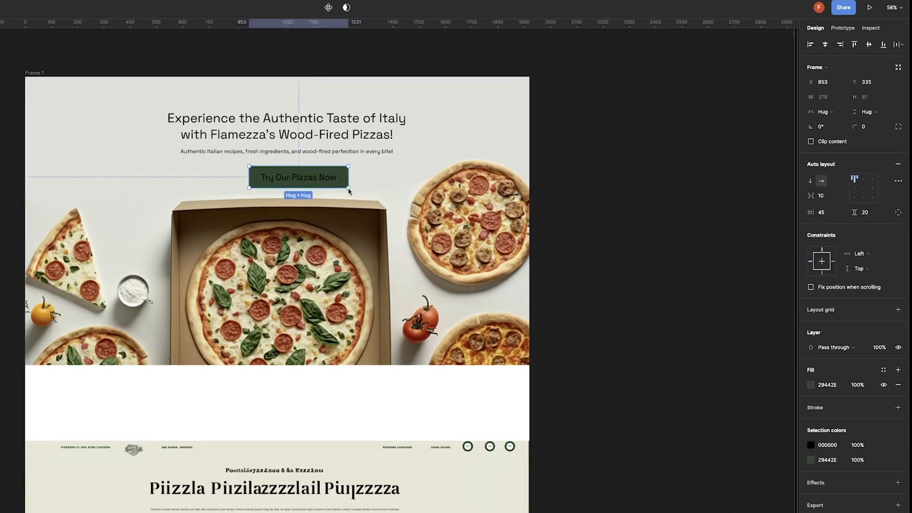
- Make the button label white, then nudge the heading, subtitle and button slightly lower
double_click(311, 179)
left_click(819, 287)
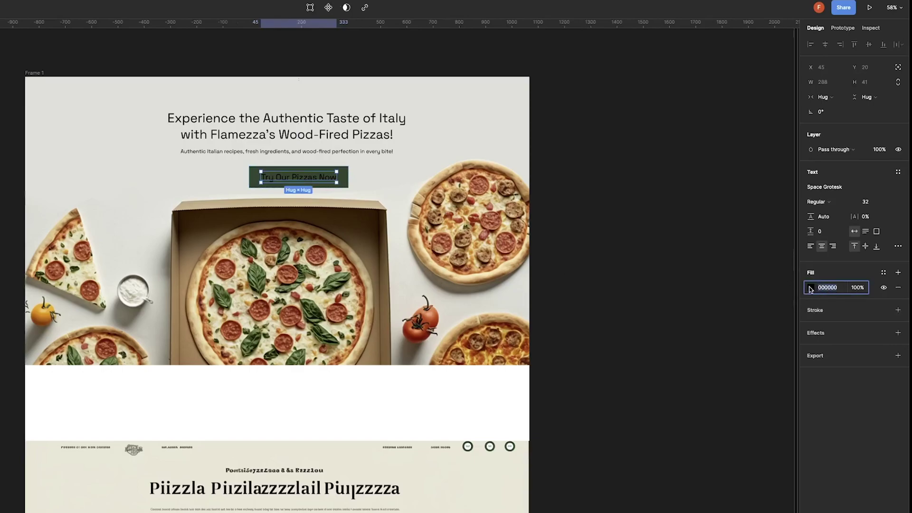
left_click(810, 288)
left_click(700, 304)
left_click(627, 238)
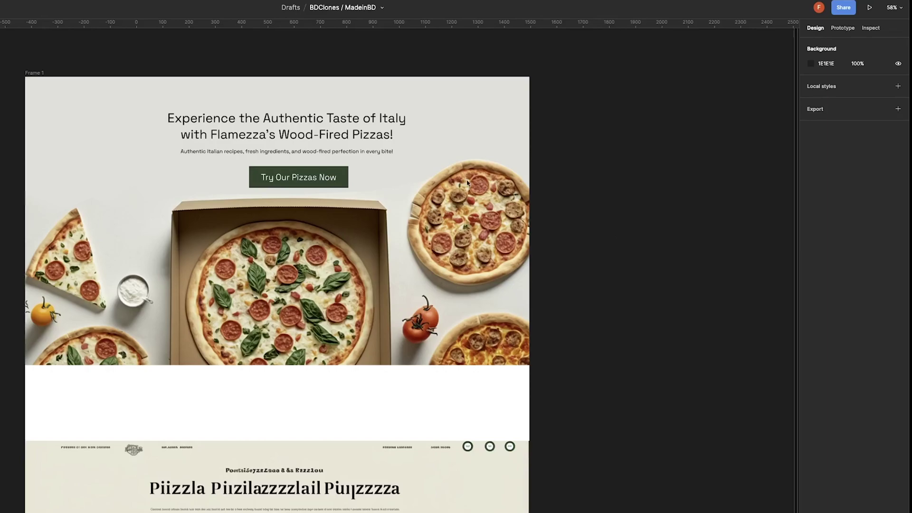
left_click(298, 177)
key("Escape")
left_click_drag(134, 107, 325, 181)
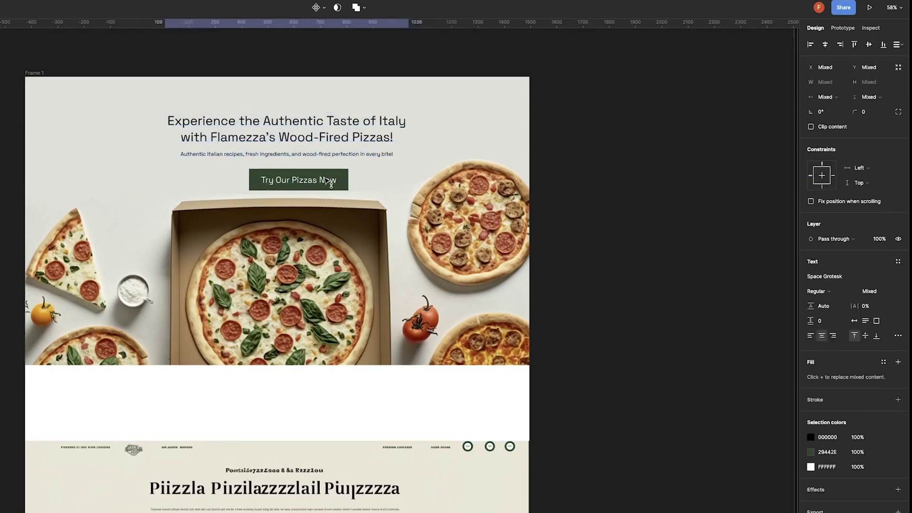
left_click(660, 317)
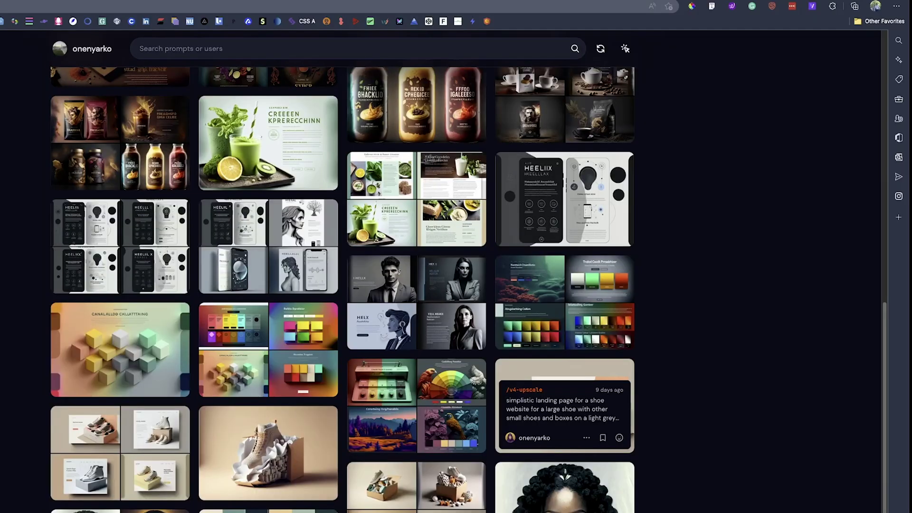
- Copy the first pizza shop logo card's prompt and open its image enlarged with the image options
scroll(86, 283, "up", 10)
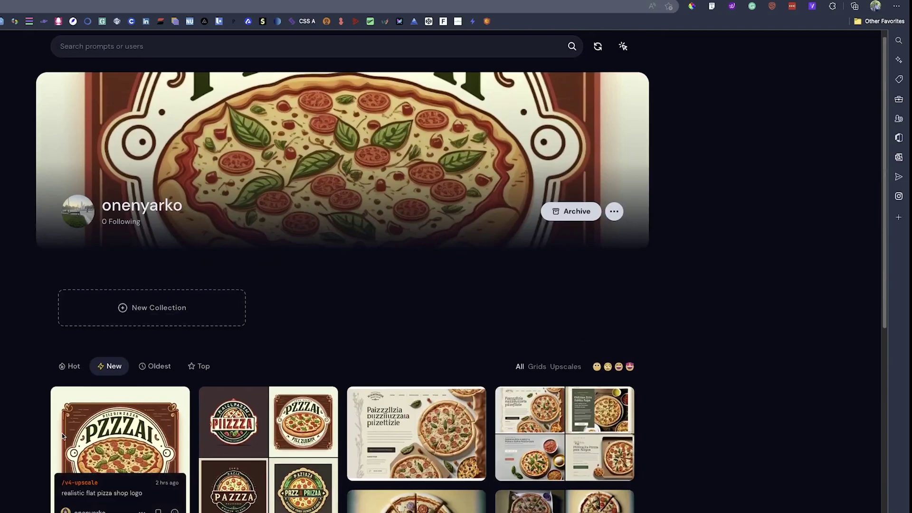
right_click(145, 450)
key("Escape")
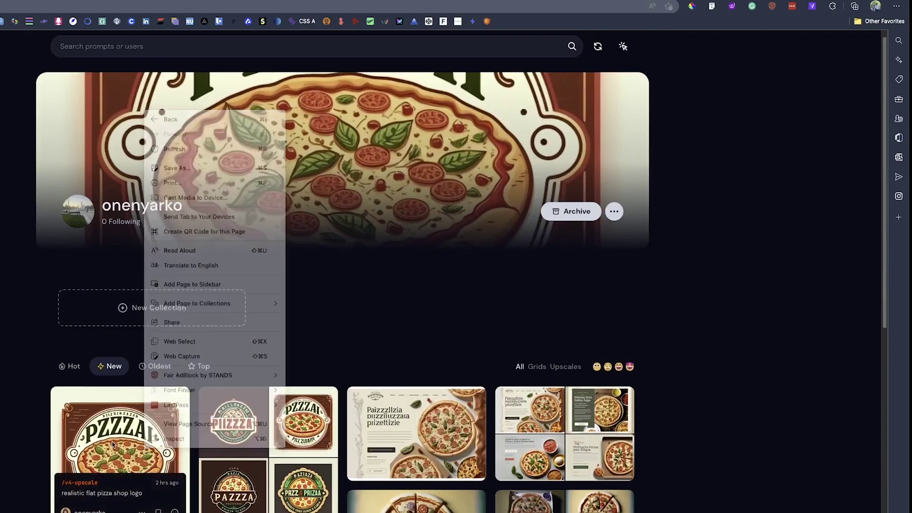
left_click(148, 508)
mouse_move(119, 412)
left_click(199, 395)
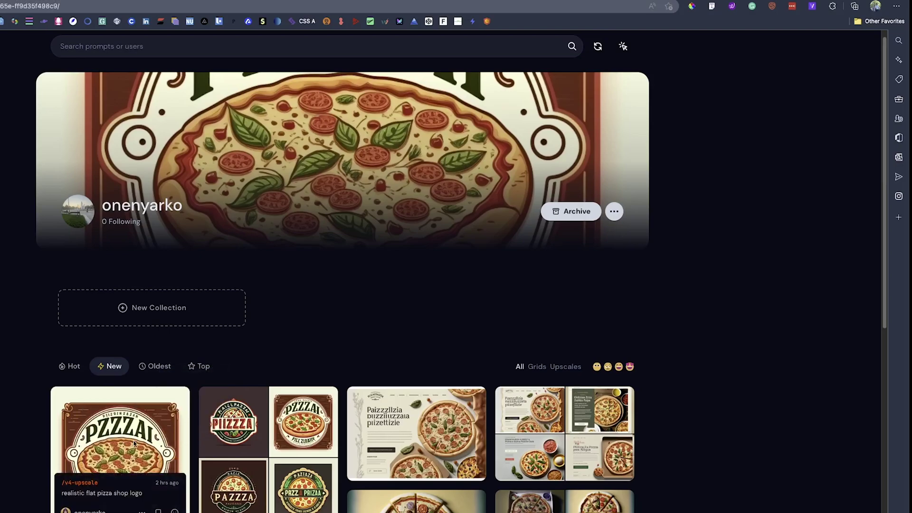
left_click(104, 475)
right_click(322, 281)
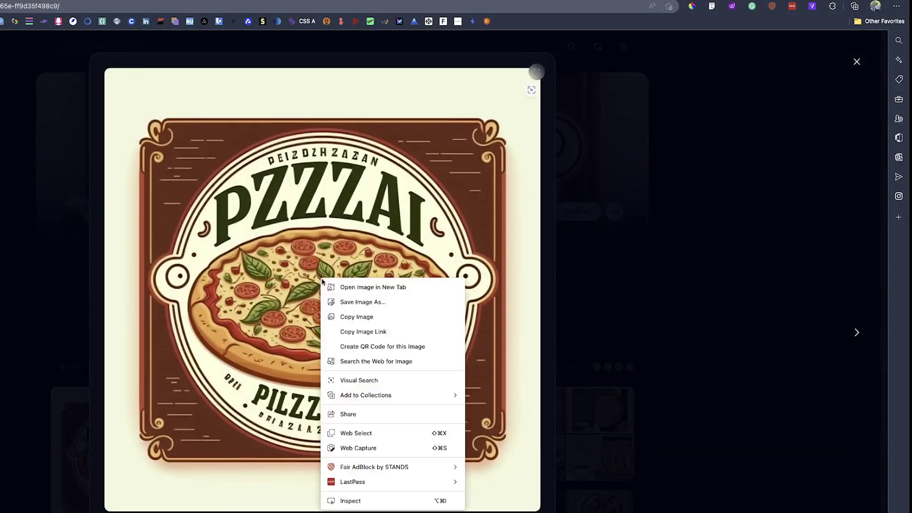
- Paste the logo image into the Figma frame and set its width to 100
left_click(379, 317)
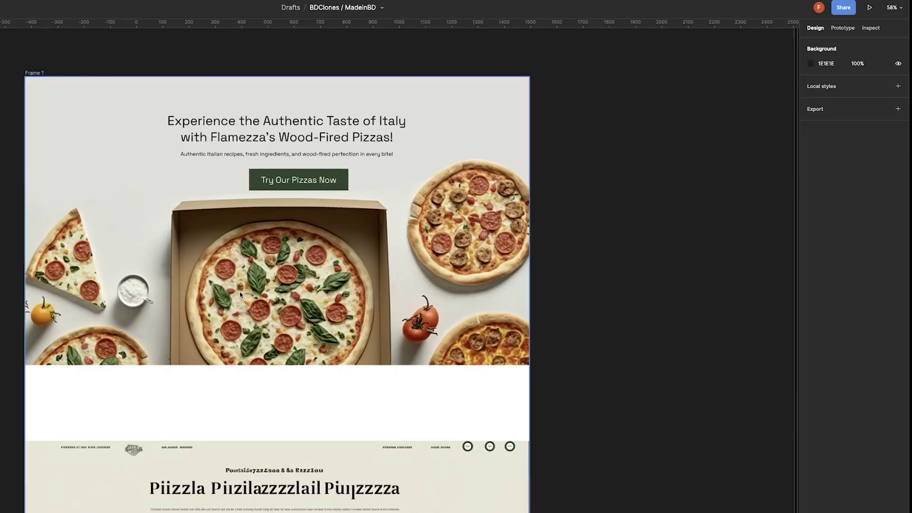
key("ctrl+v")
left_click_drag(486, 465, 486, 464)
left_click(835, 84)
type("100")
key("Return")
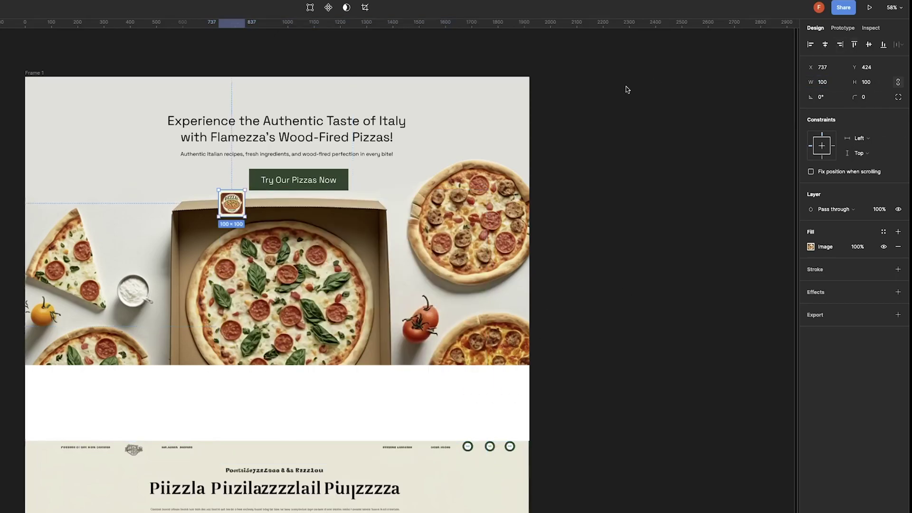
- Place the logo in the frame's top-left corner with Darken blend mode
left_click_drag(240, 202, 113, 96)
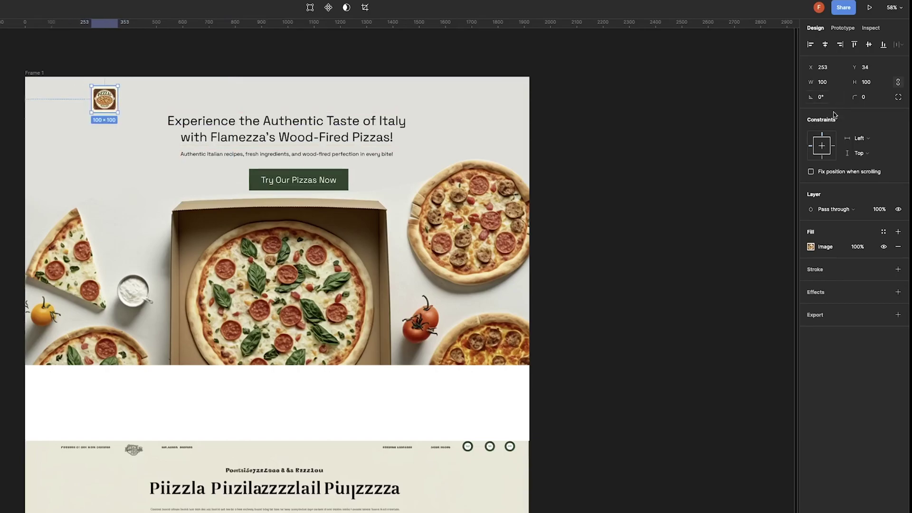
left_click(838, 209)
left_click(836, 238)
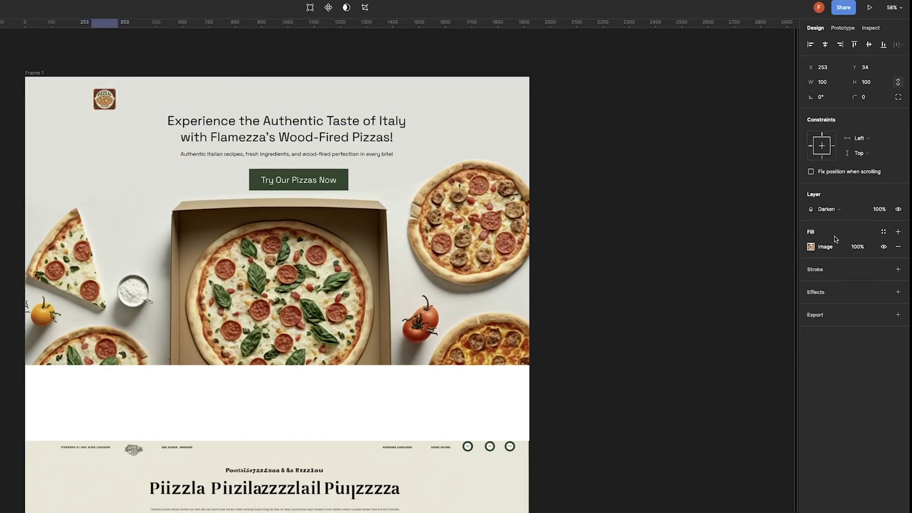
left_click(735, 45)
left_click_drag(105, 99, 102, 95)
left_click(146, 96)
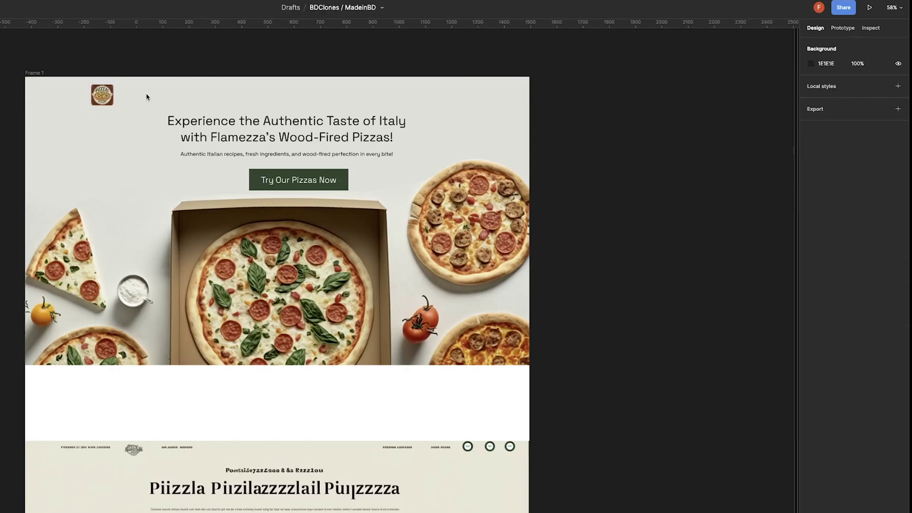
- Duplicate the headline to the top of the frame, retype it as 'Home', and set auto width
left_click(275, 133)
left_click_drag(296, 138, 362, 104)
double_click(362, 104)
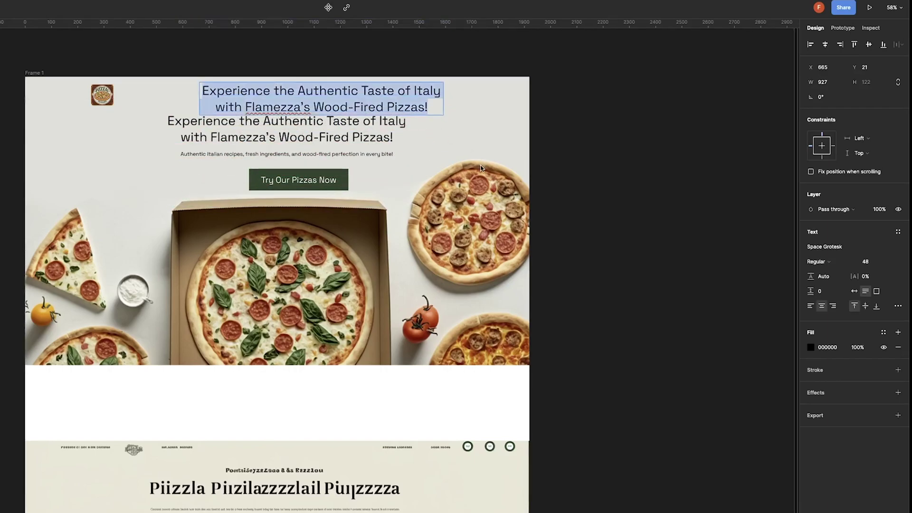
type("Home")
key("Escape")
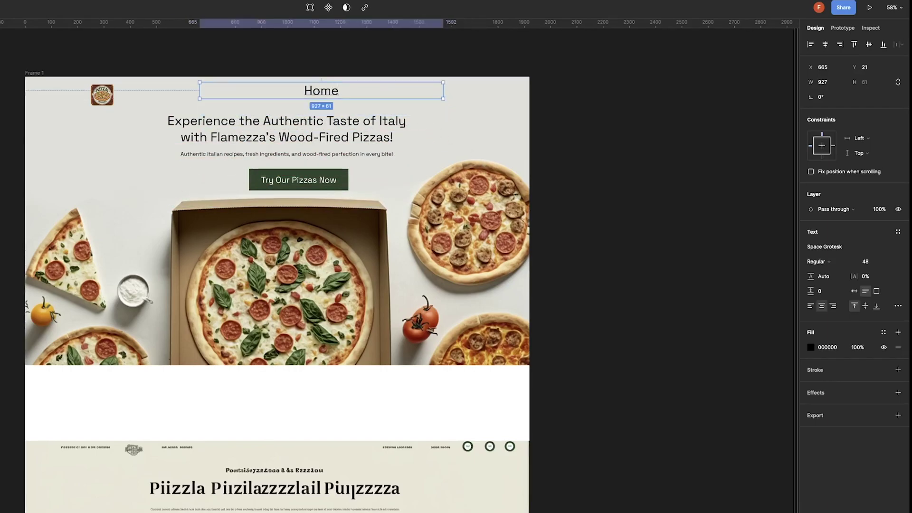
left_click(854, 291)
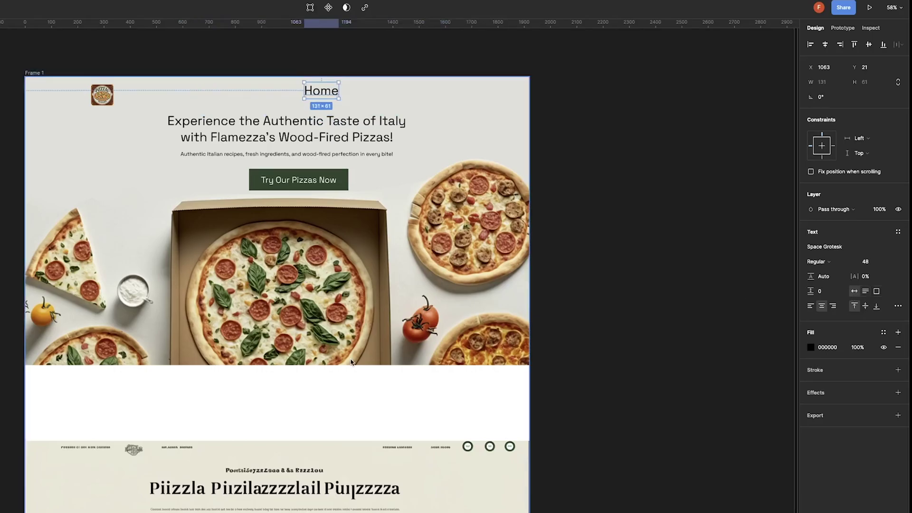
key("super+Tab")
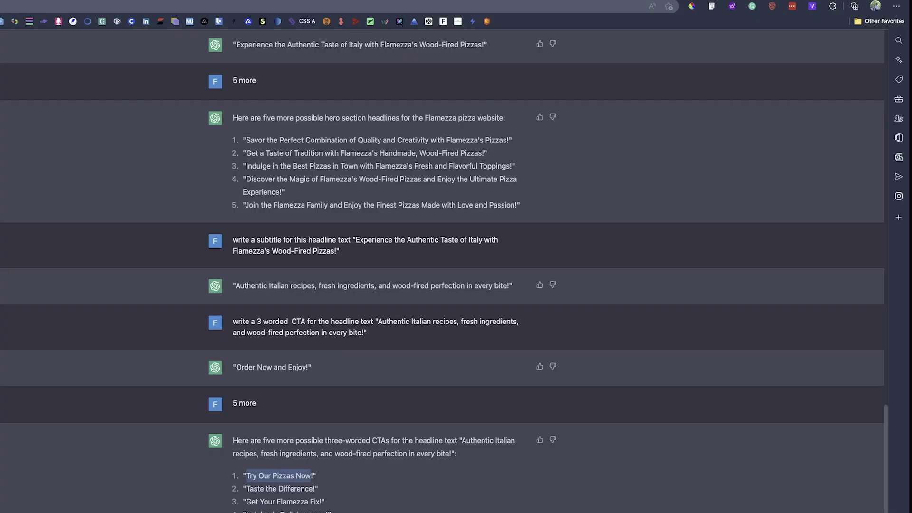
- Scroll up to the brief's Key Features list and select 'Ordering'
scroll(310, 427, "up", 15)
scroll(305, 343, "up", 1)
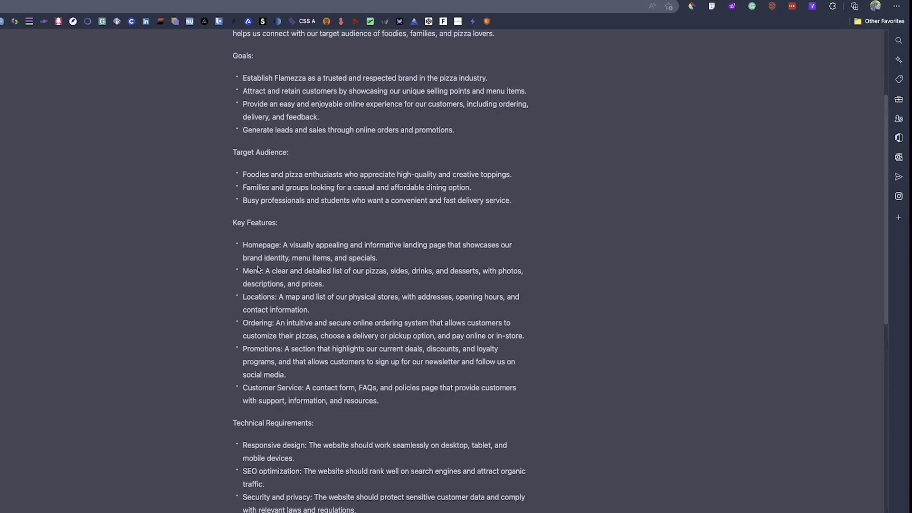
double_click(259, 323)
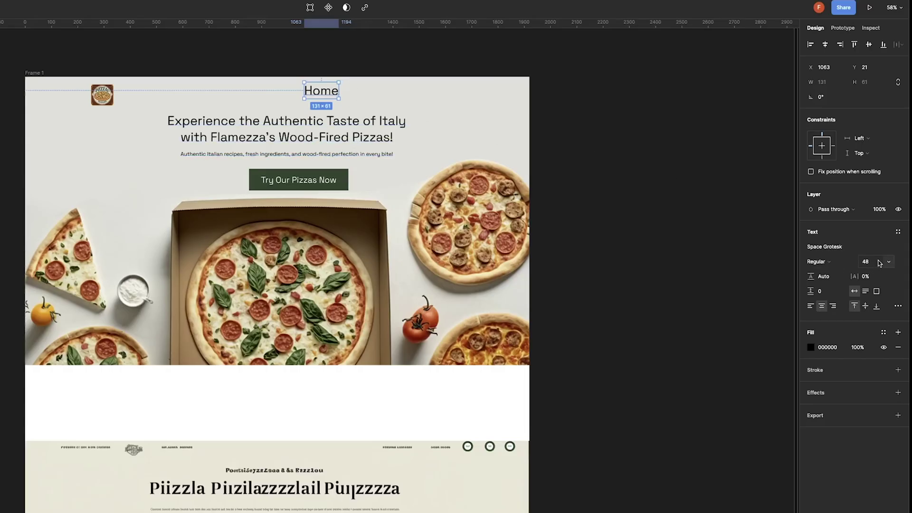
- Set the Home nav label's font size to 18
left_click(880, 264)
type("16")
key("Return")
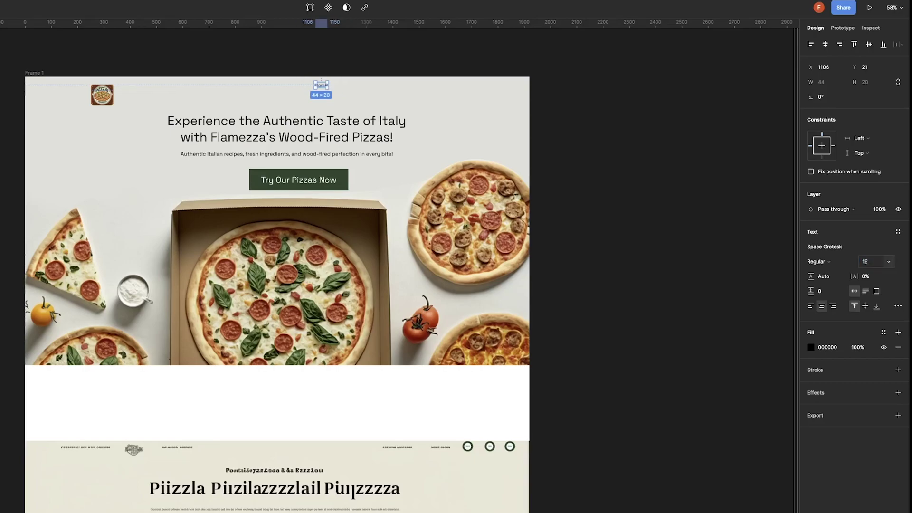
scroll(333, 88, "up", 4)
scroll(333, 88, "down", 3)
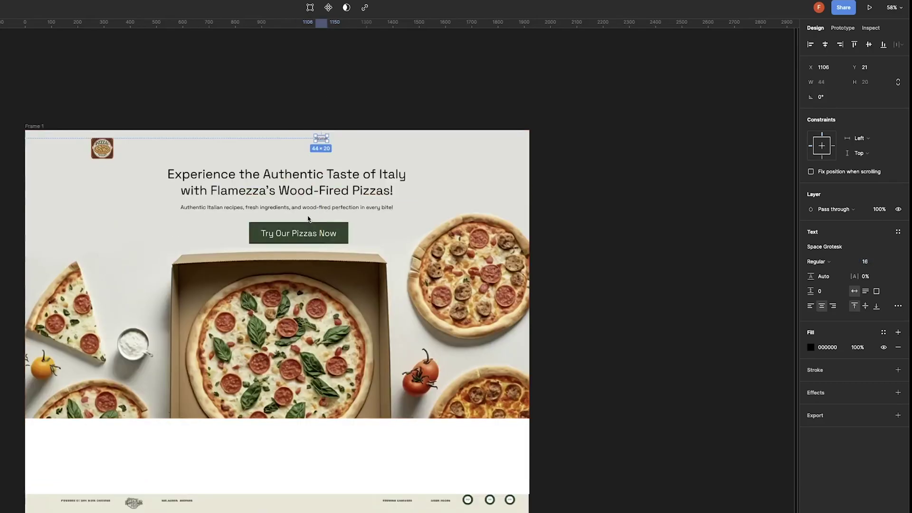
scroll(330, 114, "up", 1)
left_click(879, 264)
type("18")
key("Return")
scroll(314, 117, "up", 5)
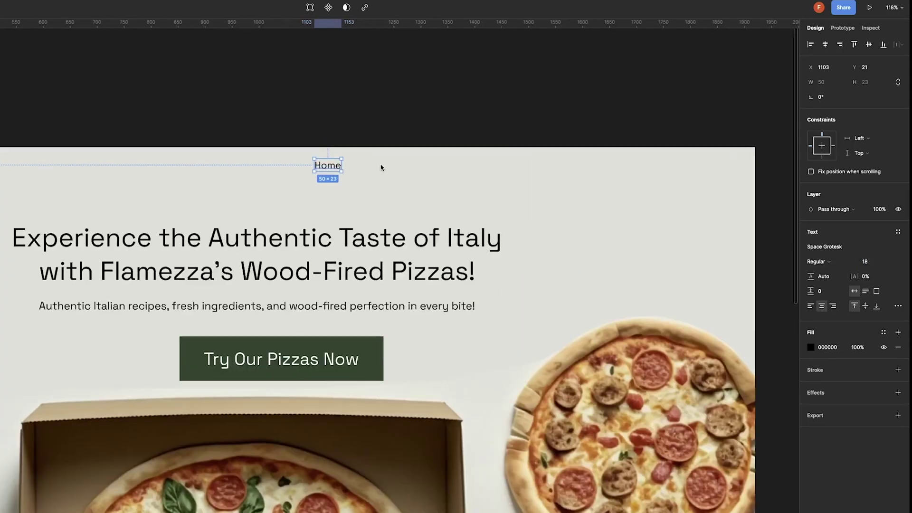
- Duplicate Home to the right and retype the copy as 'Online Ordering'
left_click_drag(345, 171, 393, 171)
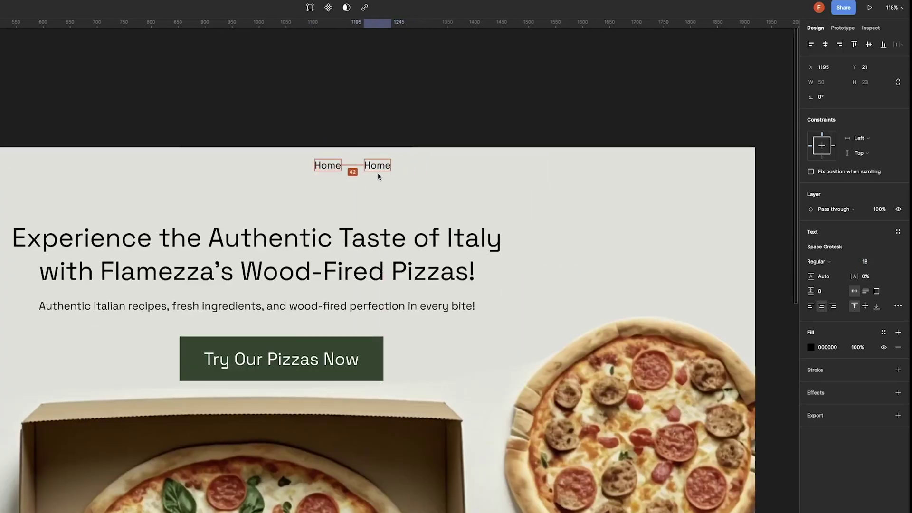
double_click(378, 166)
type("Ordering")
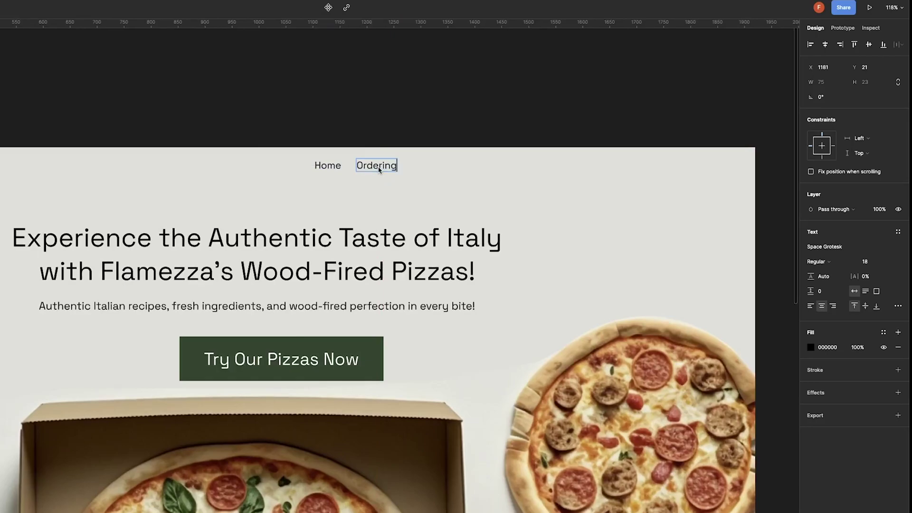
type("0")
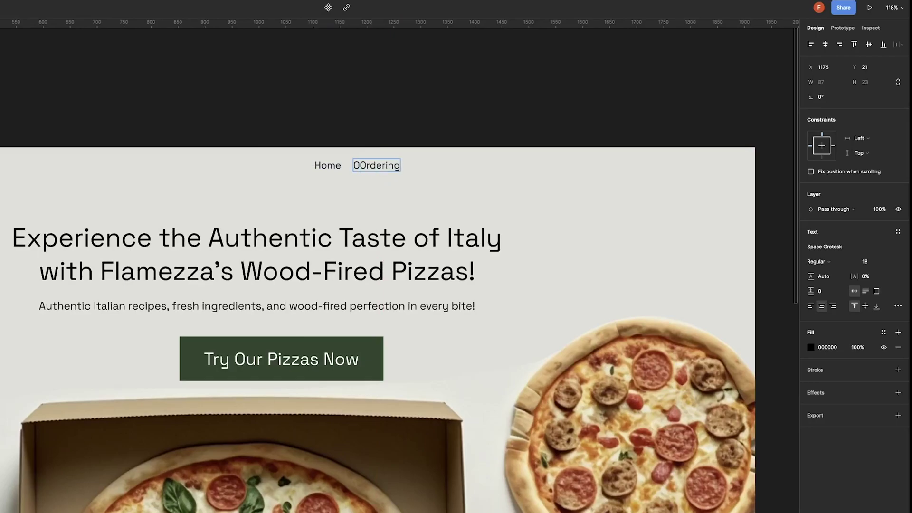
type("nline")
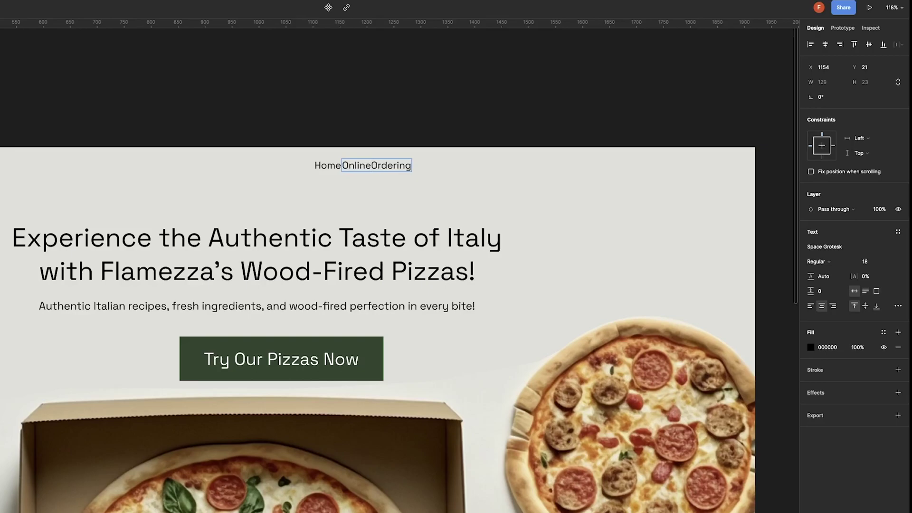
key("Escape")
double_click(374, 166)
left_click(373, 166)
key("Escape")
- Duplicate Online Ordering to the right and rename the copy 'Stores'
left_click_drag(379, 167, 477, 166)
key("Return")
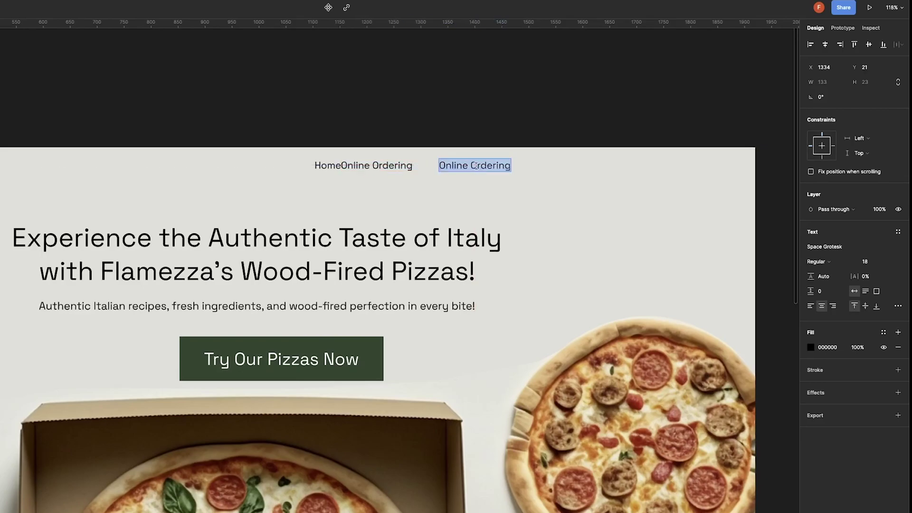
type("Location")
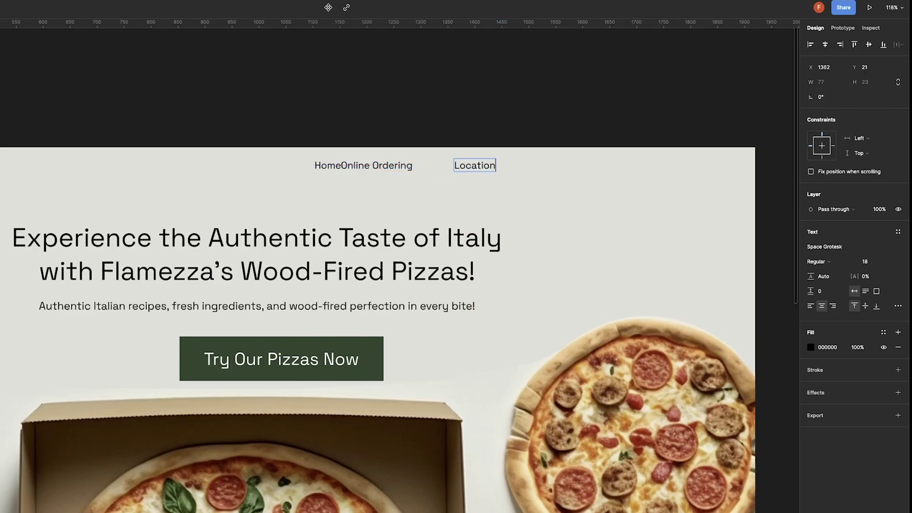
key("Escape")
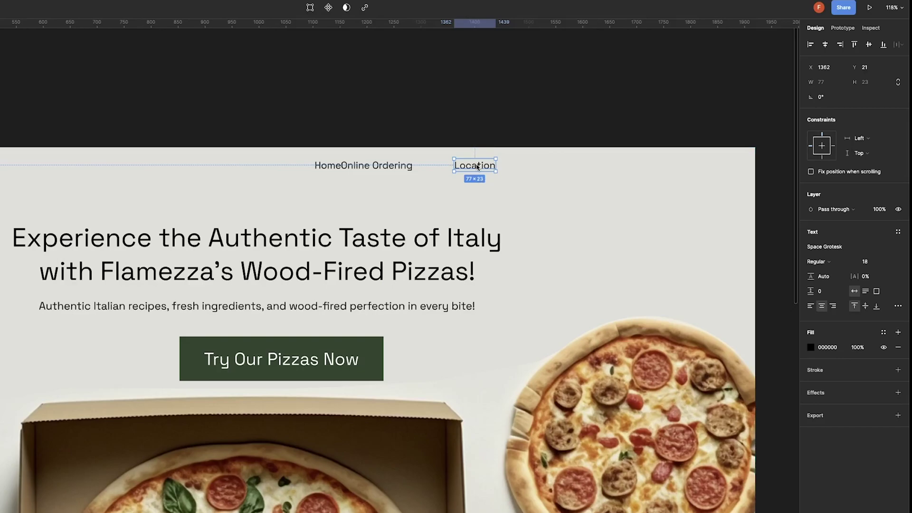
key("Return")
type("ores")
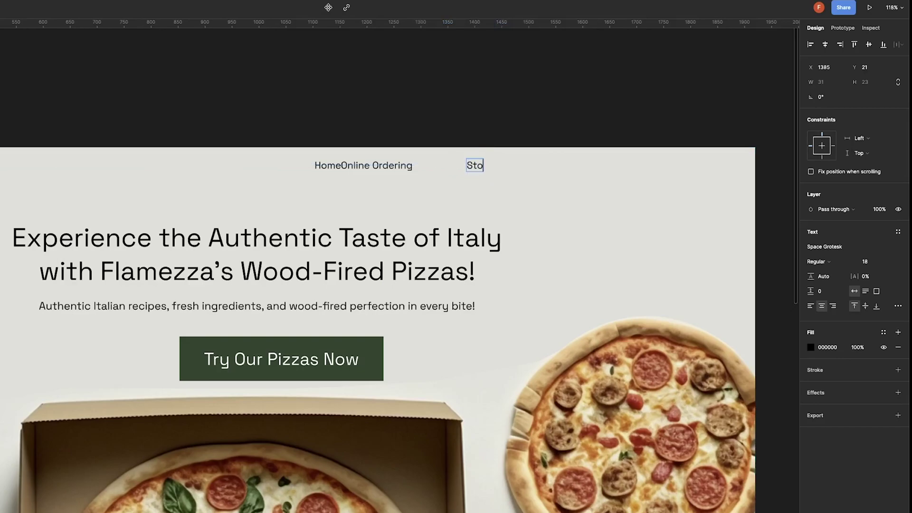
key("Escape")
- Add an 'About Us' link by duplicating Stores, checking the site brief for page names
left_click_drag(489, 166, 539, 166)
key("super+Tab")
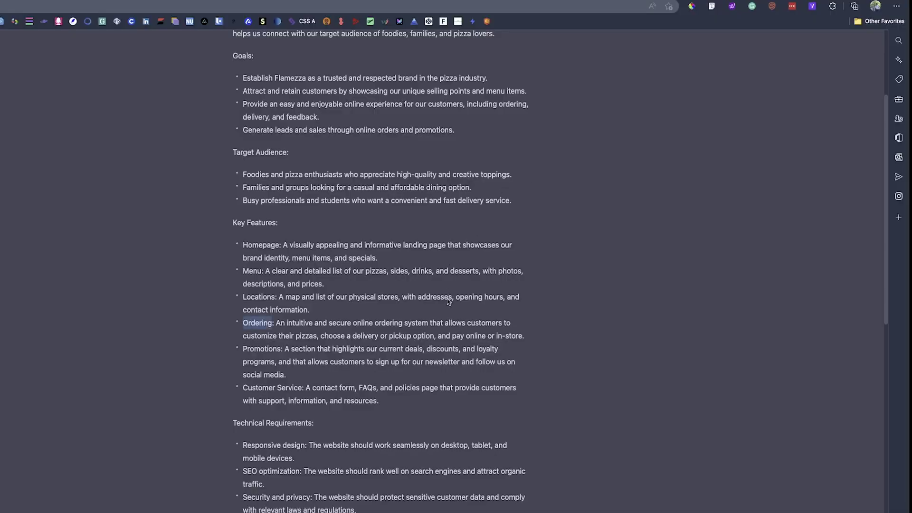
key("super+Tab")
double_click(537, 166)
type("About Me")
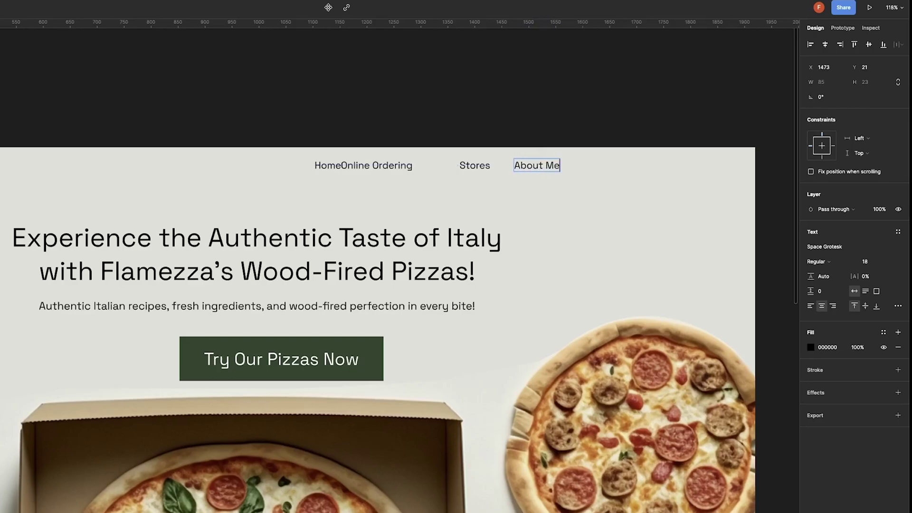
key("BackSpace")
key("BackSpace")
type("Us")
key("Escape")
- Add a final 'Contact Us' link copy, then select all five nav links
left_click_drag(540, 172, 583, 172)
key("Return")
type("Contact Us")
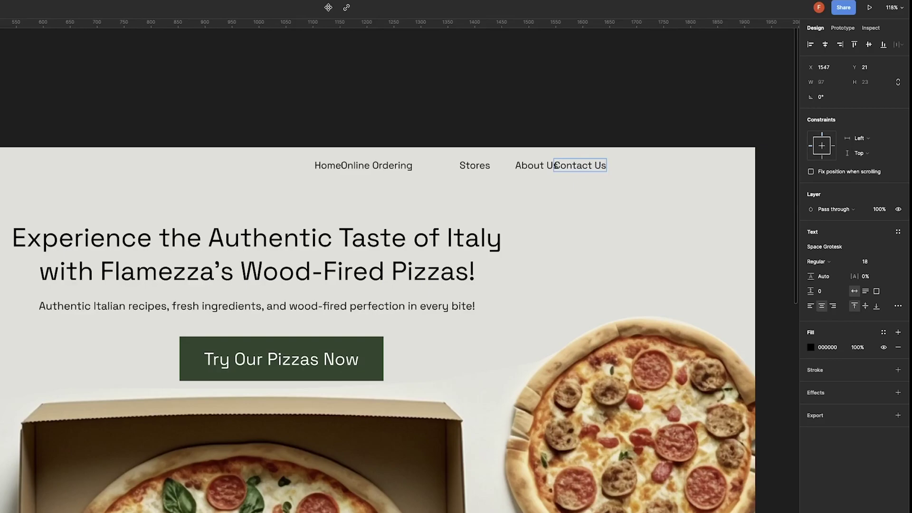
key("Escape")
key("Escape")
left_click_drag(250, 148, 655, 186)
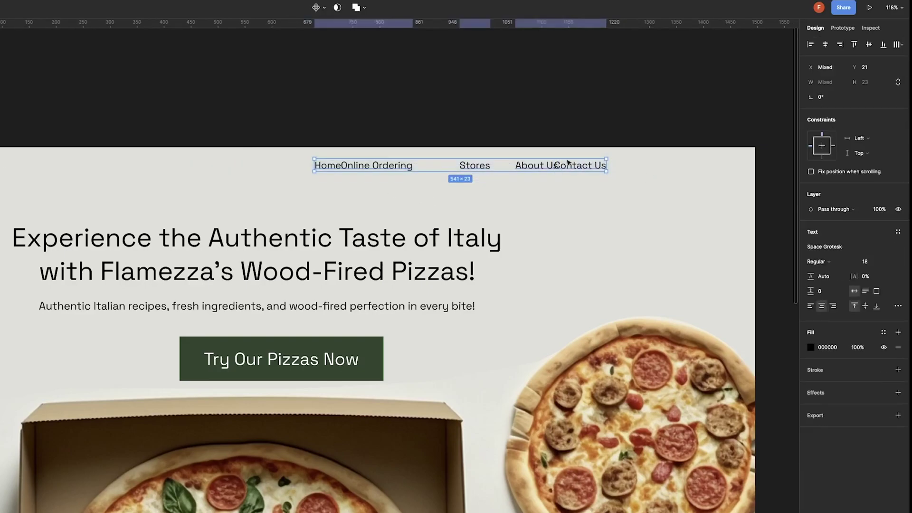
- Frame the five selected nav links and give the frame auto layout with 20 spacing
right_click(537, 165)
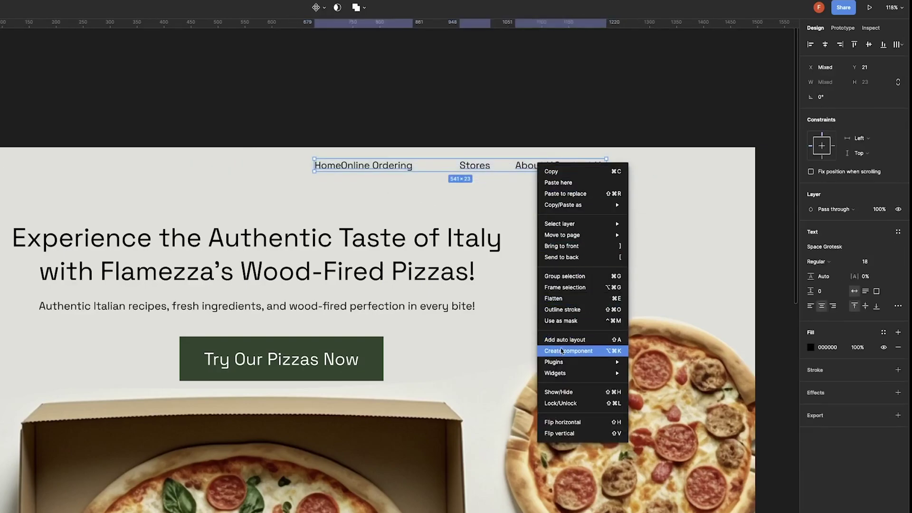
left_click(573, 287)
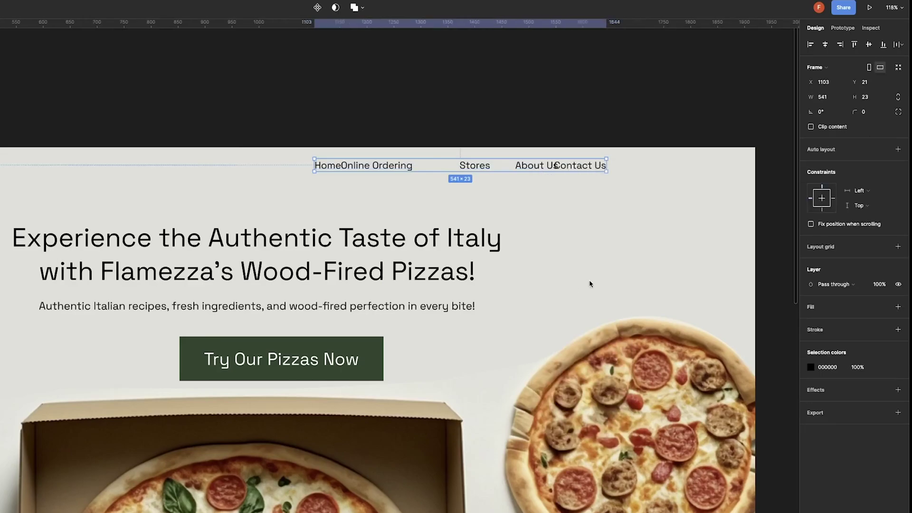
left_click(898, 149)
left_click(826, 199)
type("25")
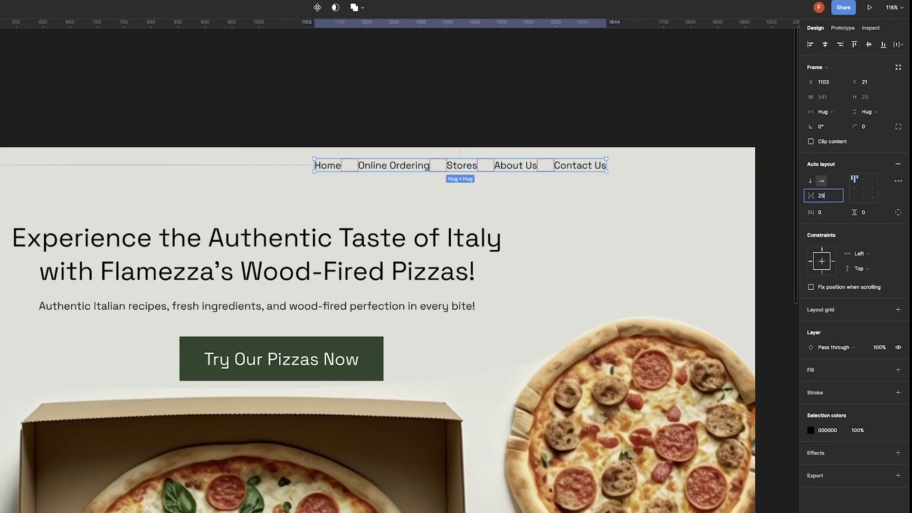
type("0")
key("Return")
left_click(417, 198)
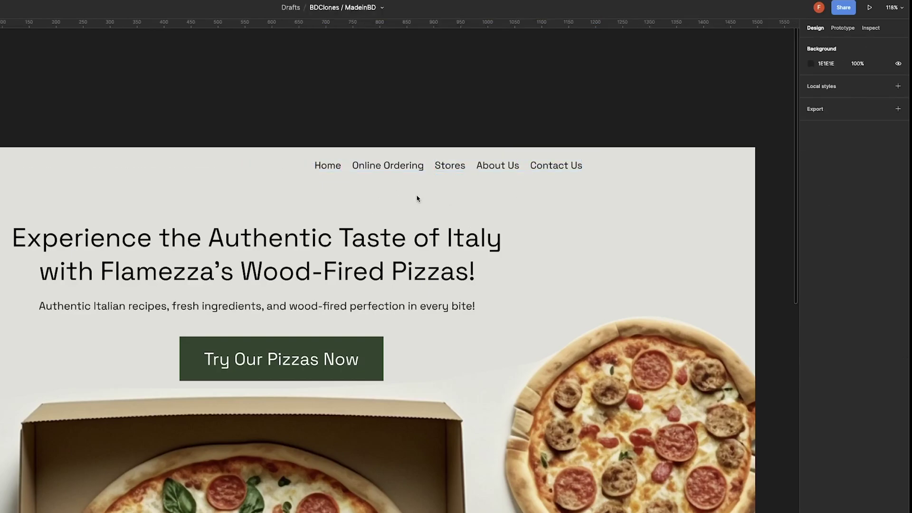
left_click(410, 166)
- Wrap the logo and nav frame in auto layout, centre-align contents, and centre it horizontally
left_click_drag(156, 214, 354, 238)
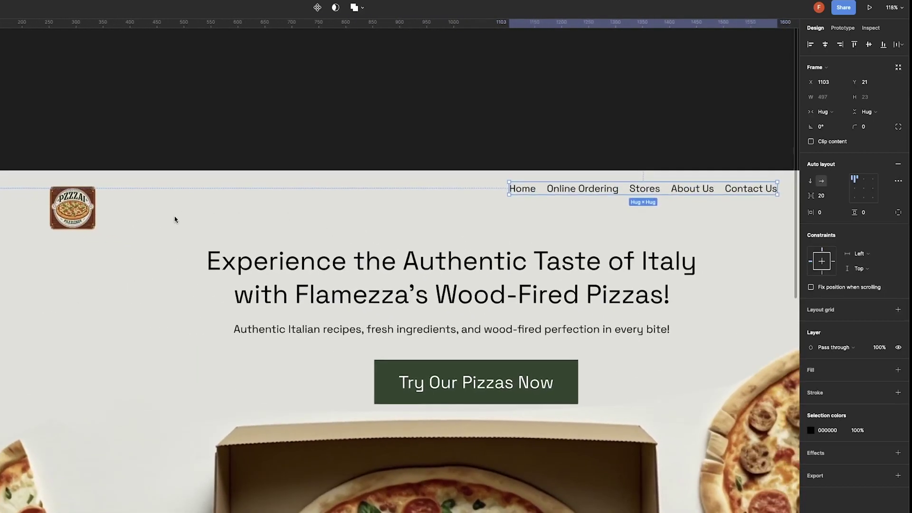
left_click(93, 207, "shift")
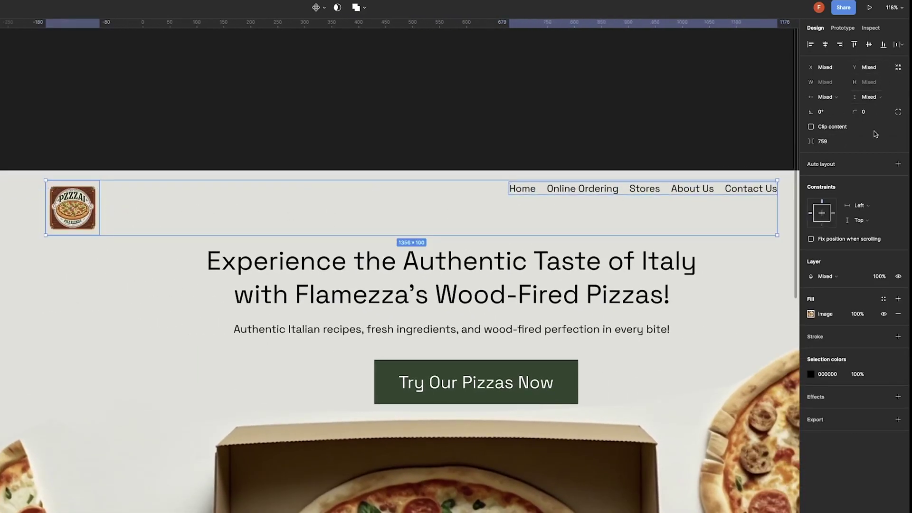
left_click(898, 164)
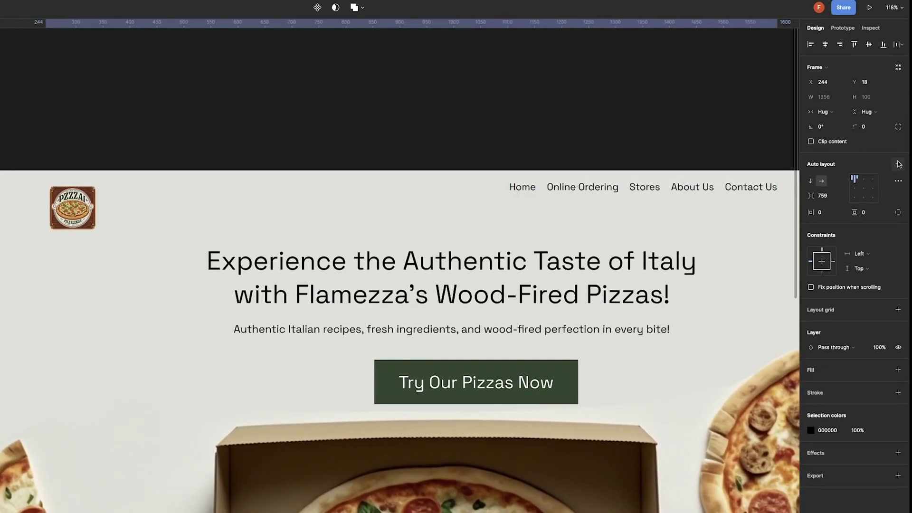
left_click(873, 188)
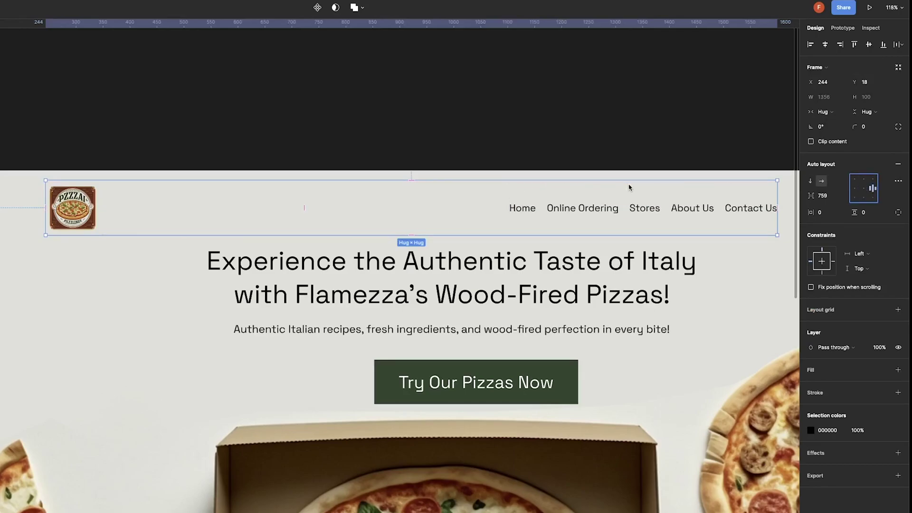
scroll(462, 190, "down", 3)
scroll(462, 190, "down", 3)
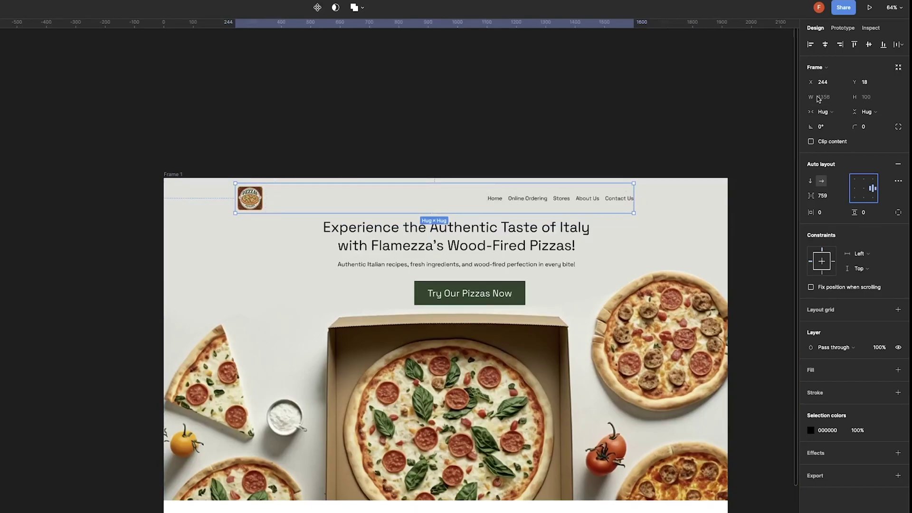
left_click(864, 188)
left_click(825, 44)
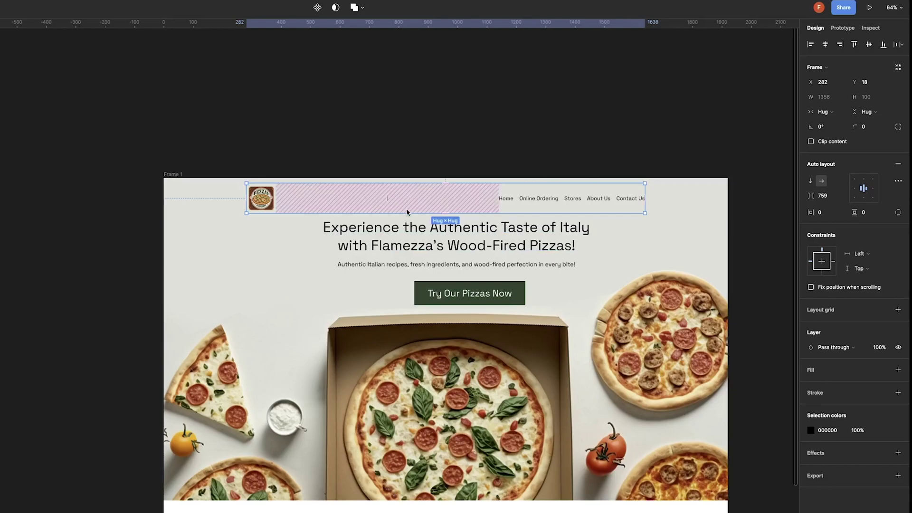
left_click(474, 146)
- Drag the lower reference image out of Frame 1
scroll(475, 178, "down", 5)
left_click(534, 422)
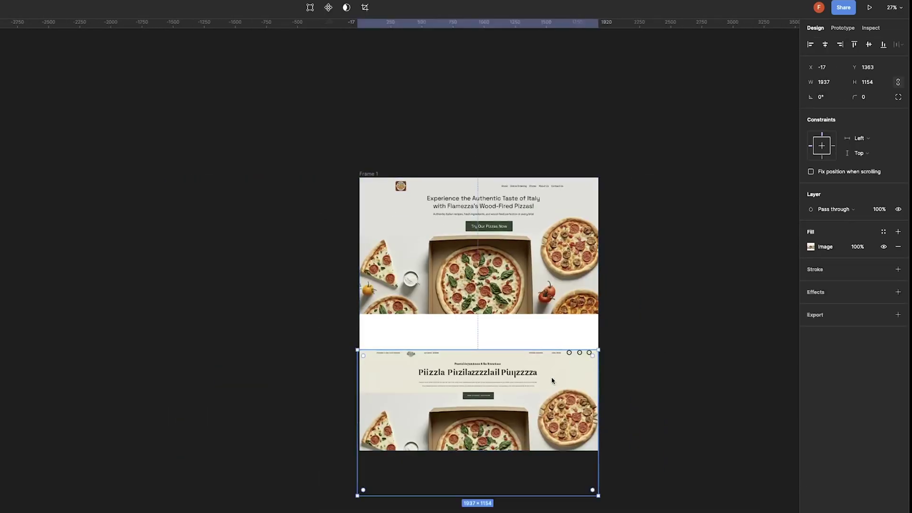
left_click_drag(522, 385, 767, 217)
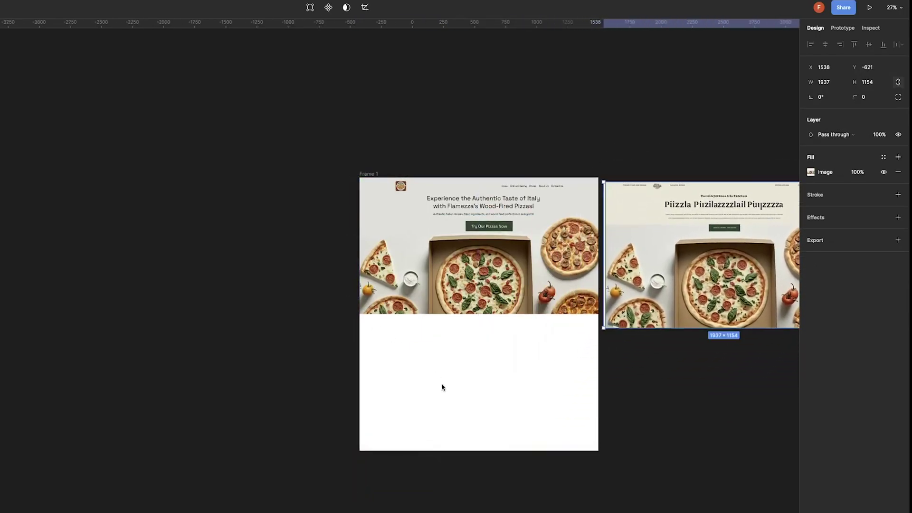
- Resize Frame 1 to fit its hero image and place the reference image beside it
left_click(368, 174)
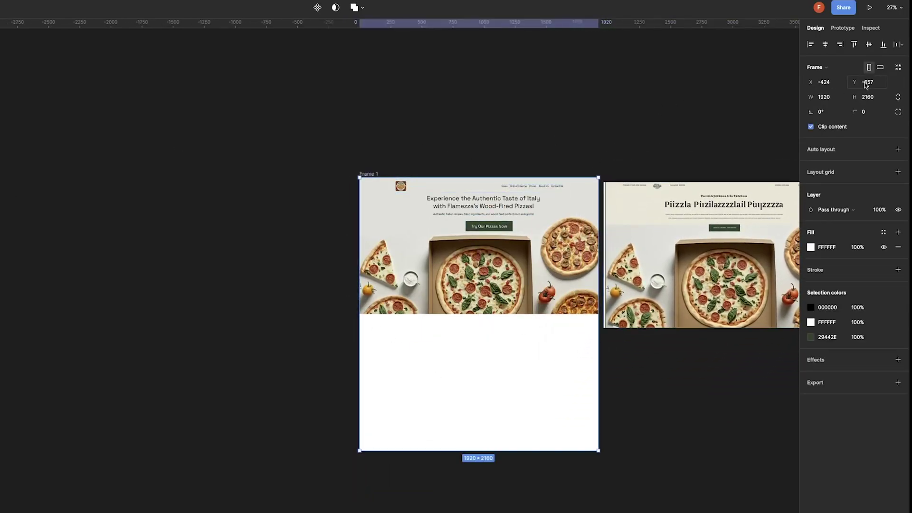
left_click(897, 66)
left_click(529, 140)
left_click_drag(638, 192, 309, 153)
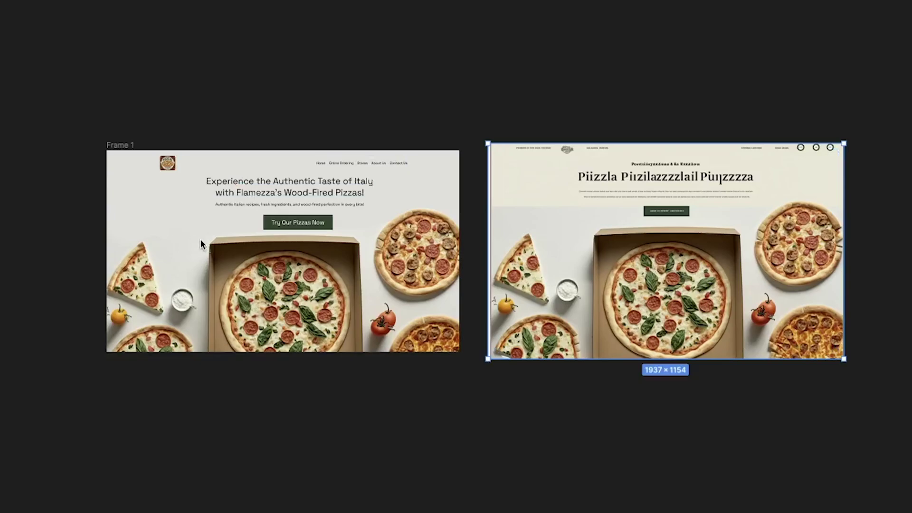
key("Escape")
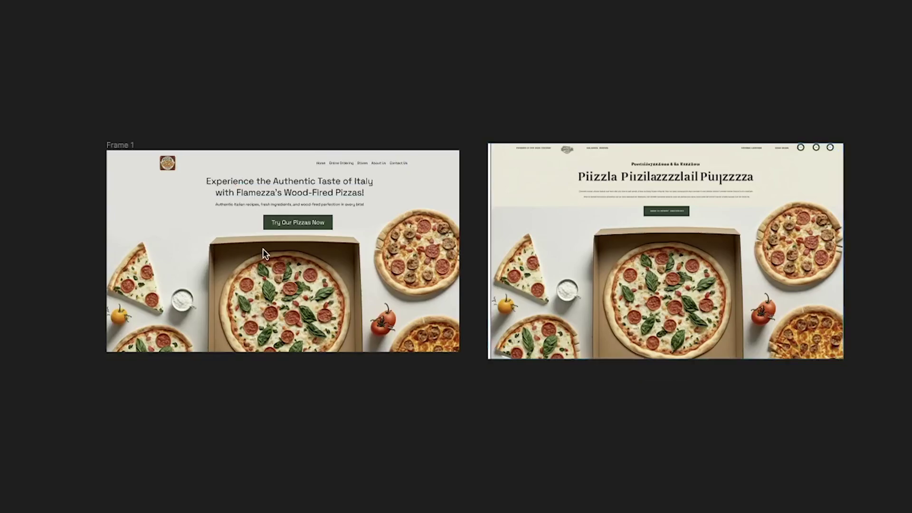